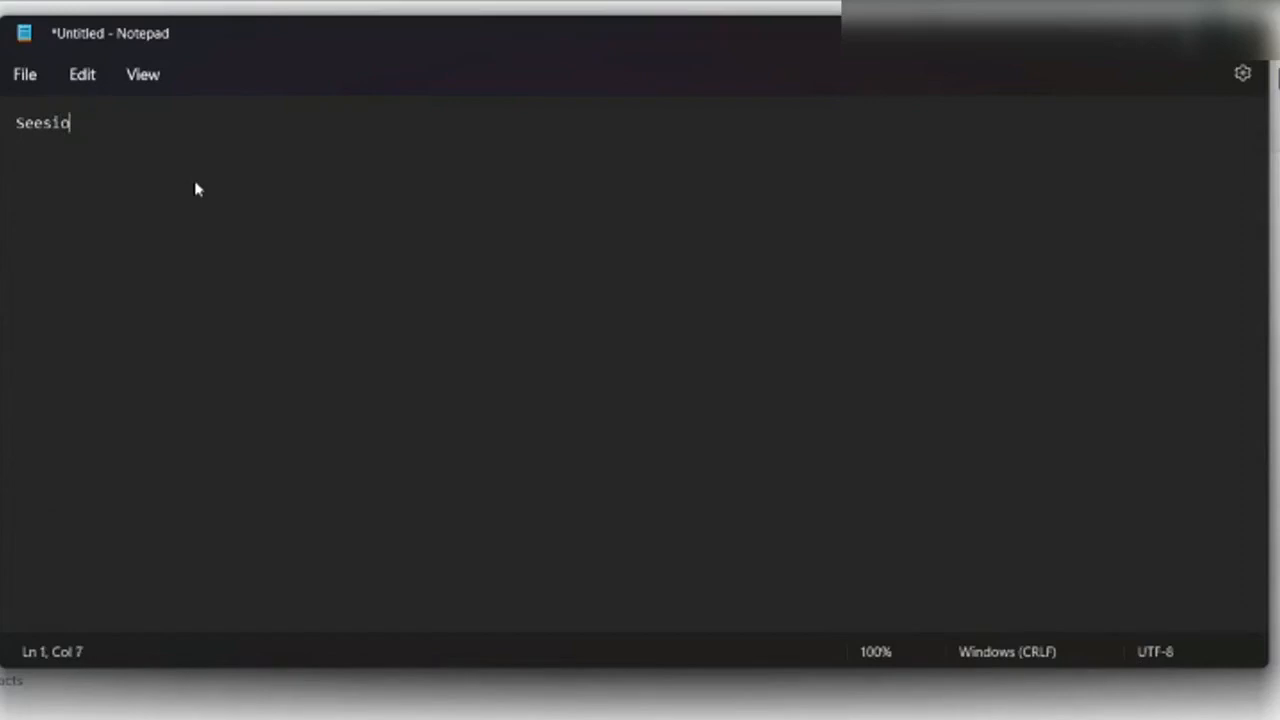
# Type the heading 'DataExtension 1' in a new Notepad note.
pyautogui.write('DataE')
pyautogui.write('xtr')
pyautogui.press('BackSpace')
pyautogui.write('esnion')
pyautogui.press('BackSpace')
pyautogui.press('BackSpace')
pyautogui.press('BackSpace')
pyautogui.press('BackSpace')
pyautogui.press('BackSpace')
pyautogui.press('BackSpace')
pyautogui.press('BackSpace')
pyautogui.press('BackSpace')
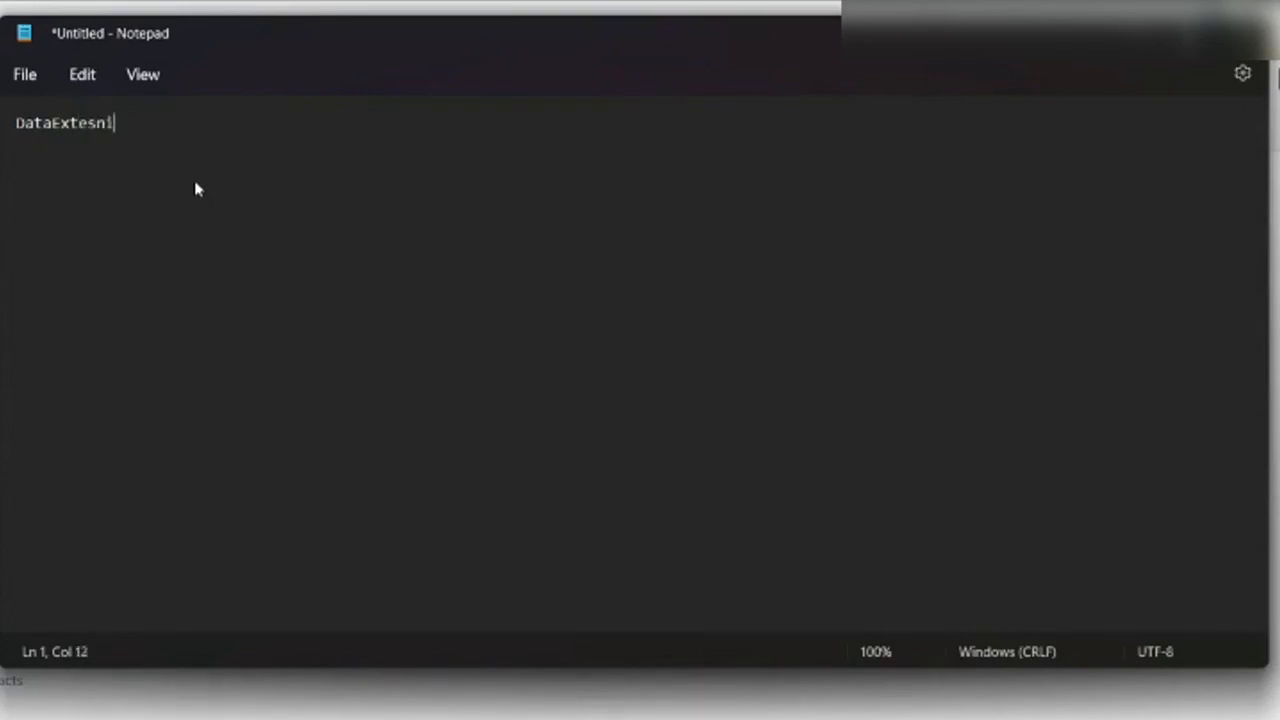
pyautogui.write('tension 1')
pyautogui.press('Return')
pyautogui.press('Return')
# List the fields SubscriberKey EmailAddress1 EmailAddress2, then add a 'Journey 1' heading.
pyautogui.write('Subscriber Key')
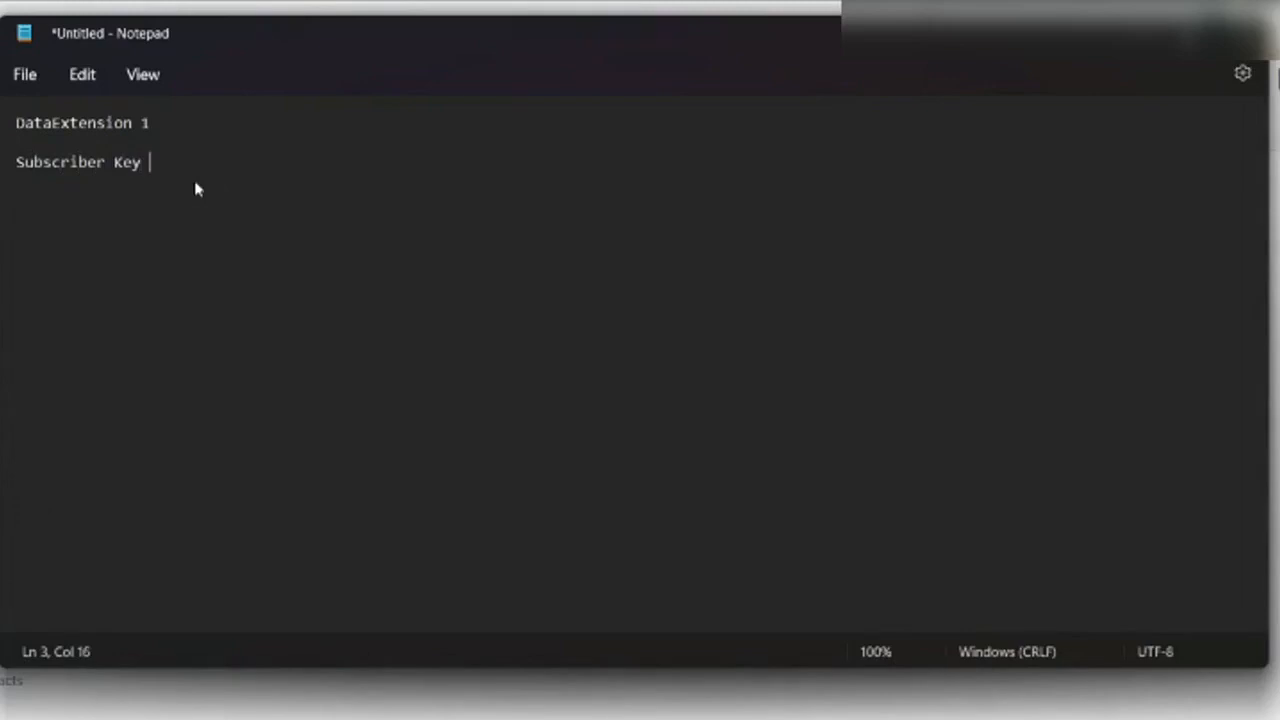
pyautogui.press('Left')
pyautogui.press('Left')
pyautogui.press('Left')
pyautogui.press('BackSpace')
pyautogui.press('Right')
pyautogui.press('Right')
pyautogui.press('Right')
pyautogui.press('Right')
pyautogui.write('EmailAddress1 Email')
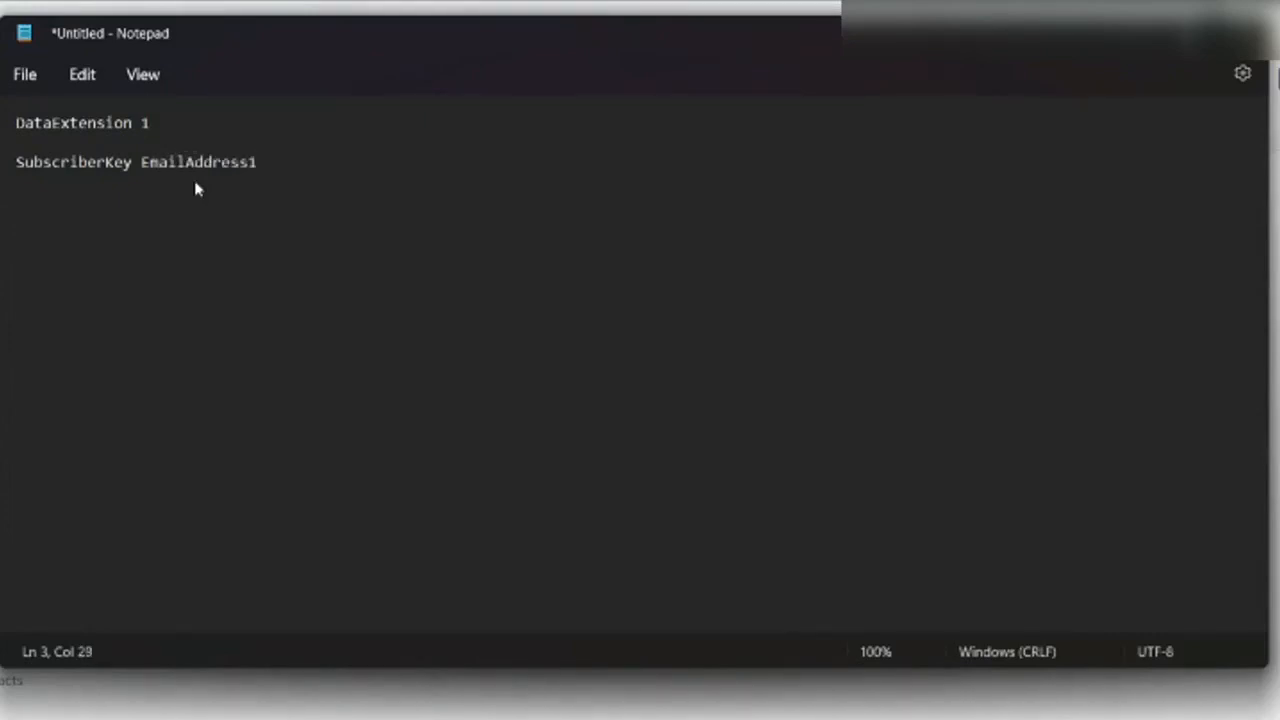
pyautogui.write('Address2')
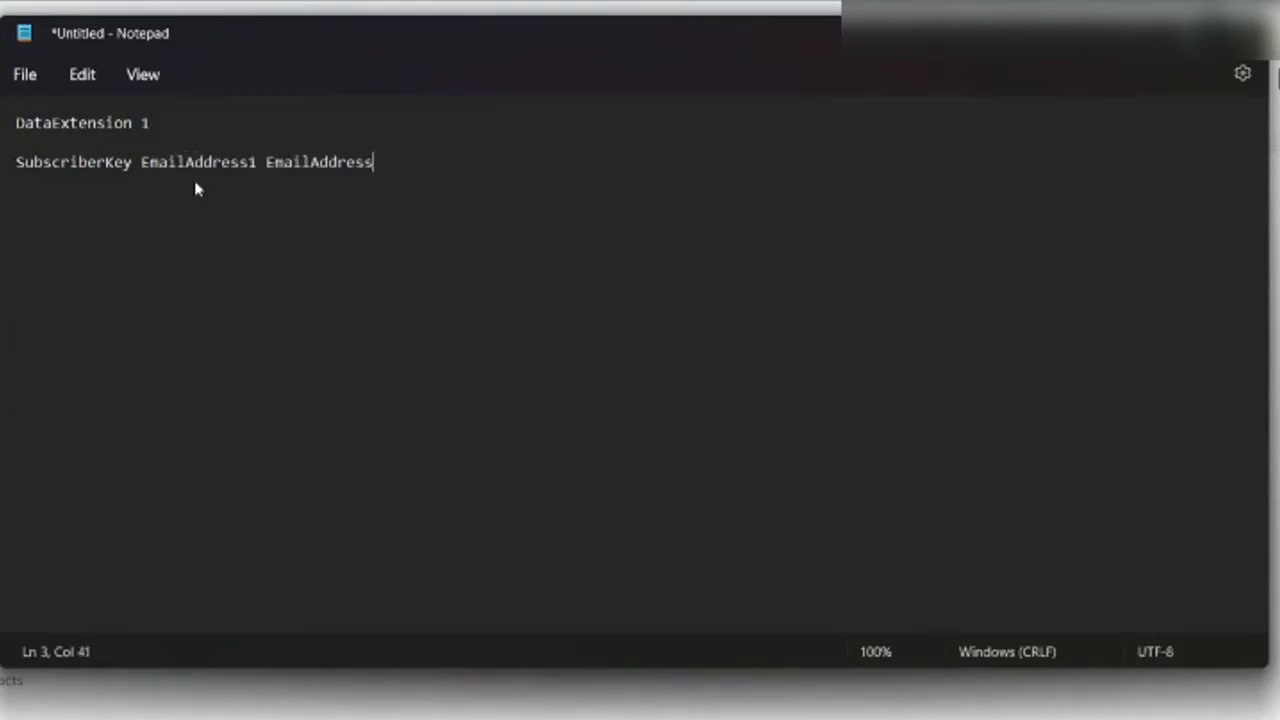
pyautogui.press('Return')
pyautogui.press('Return')
pyautogui.write('Journey 1')
# Note Journey 1's path: Settings > Default Email Address > Journey Entry Source > EmailAddress1.
pyautogui.press('Return')
pyautogui.write('Se')
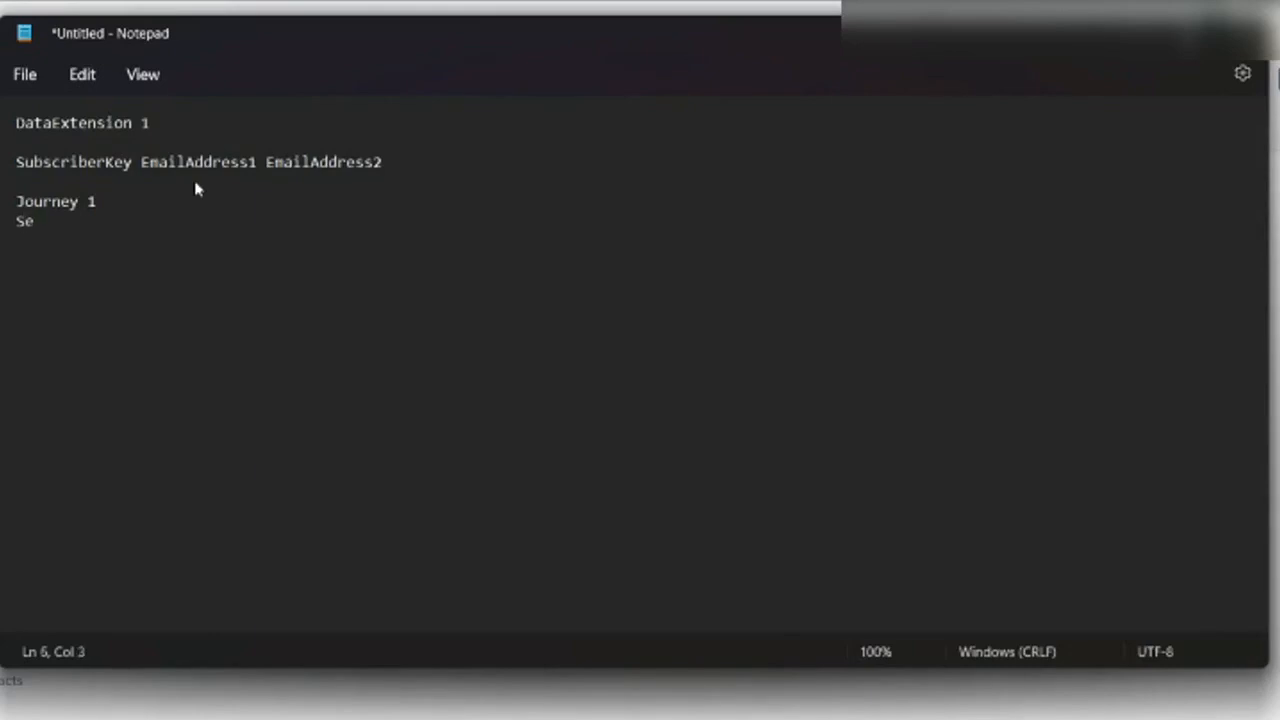
pyautogui.write('ttings > Default Email Address >  J')
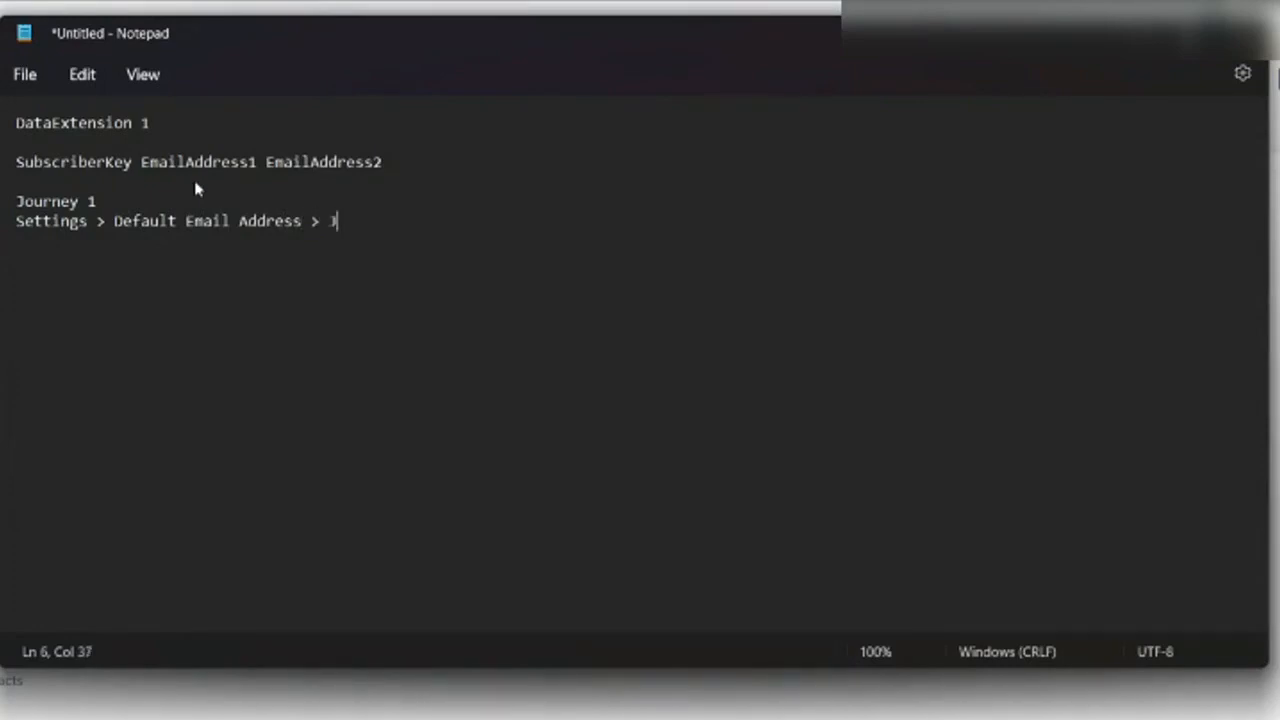
pyautogui.write('ourney')
pyautogui.press('BackSpace')
pyautogui.write('Enrty S')
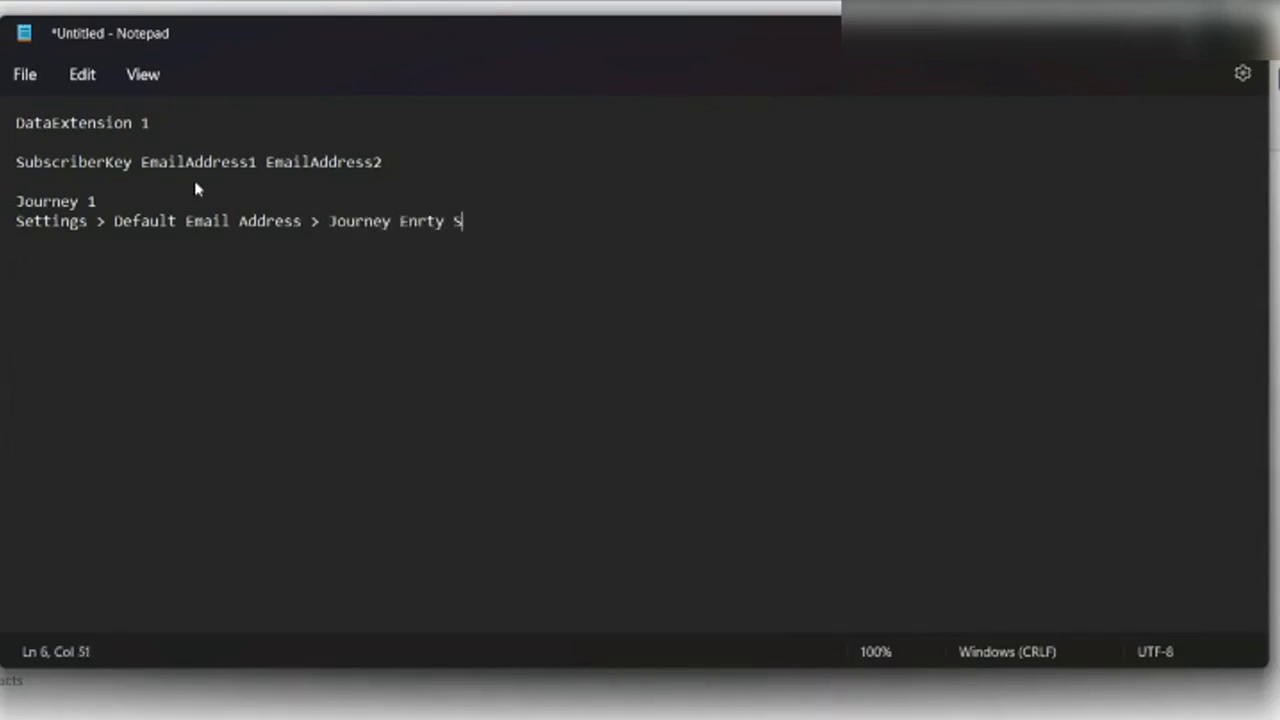
pyautogui.write('ource > ')
pyautogui.write('EmailA')
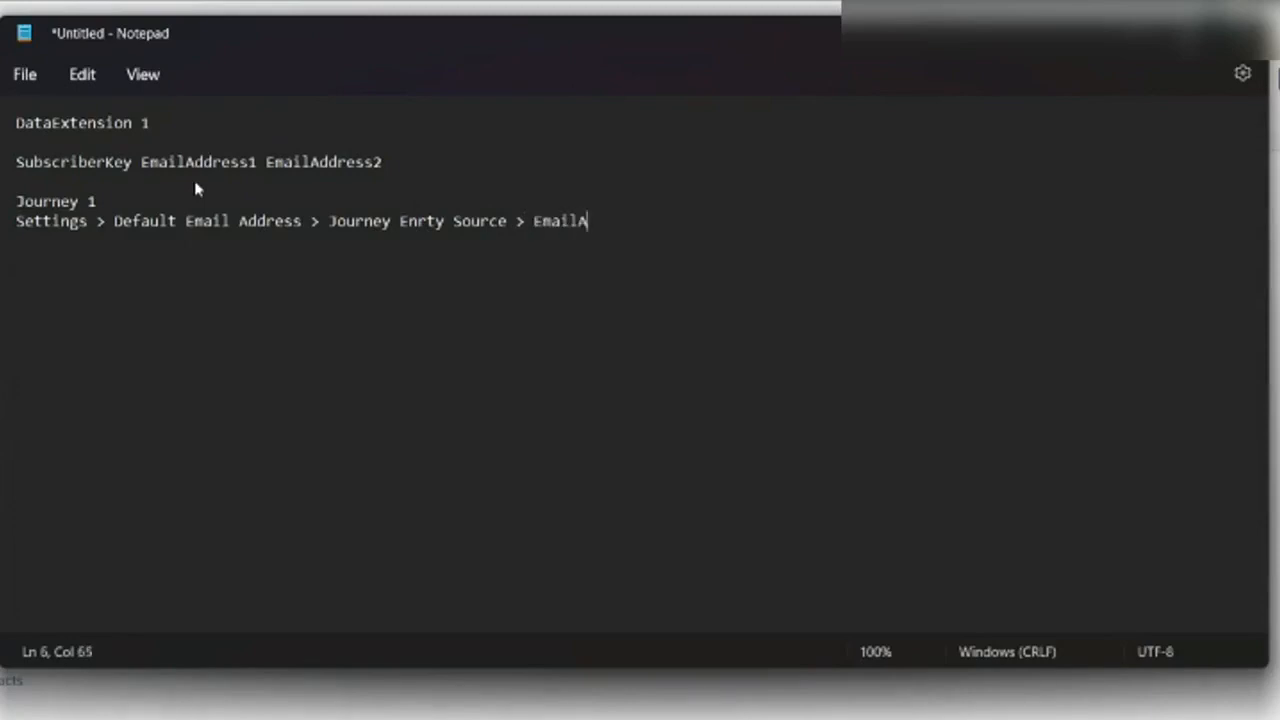
pyautogui.write('ddress1')
pyautogui.press('Return')
pyautogui.press('Return')
# Duplicate the Journey 1 block as Journey 2, ending in EmailAddress2.
pyautogui.moveTo(661, 221); pyautogui.dragTo(19, 203)
pyautogui.hotkey('ctrl', 'c')
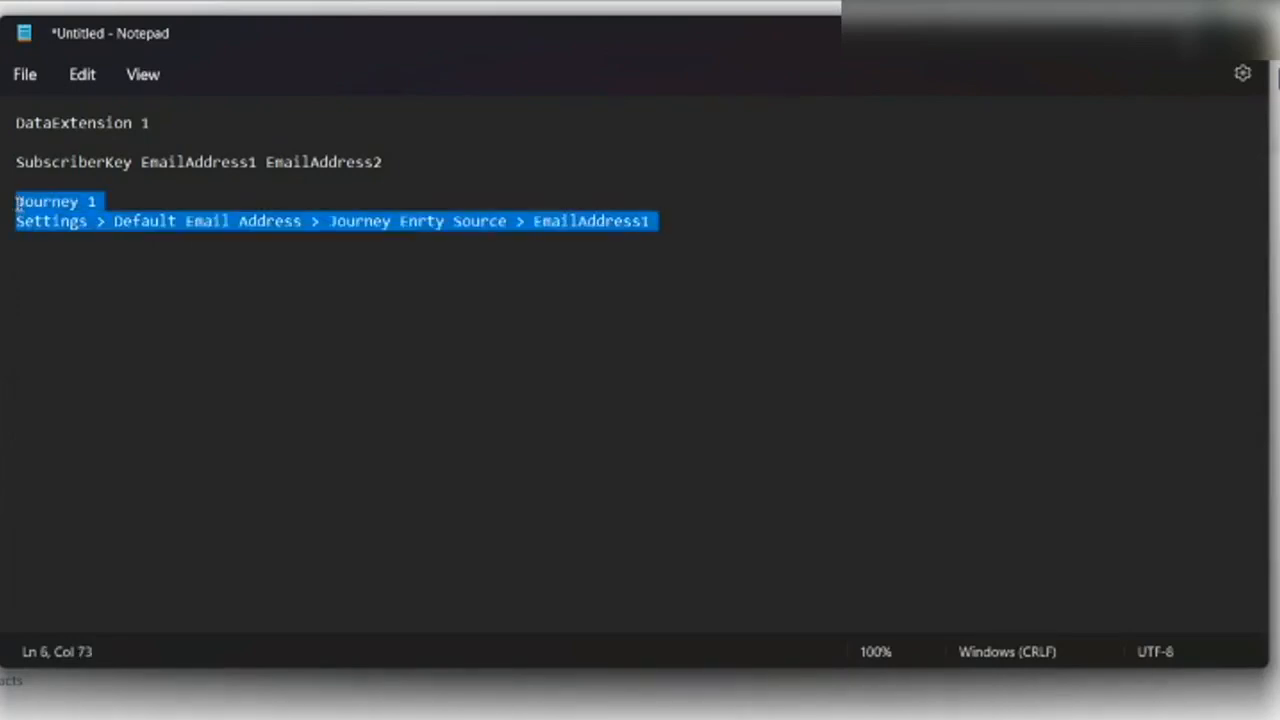
pyautogui.click(40, 265)
pyautogui.hotkey('ctrl', 'v')
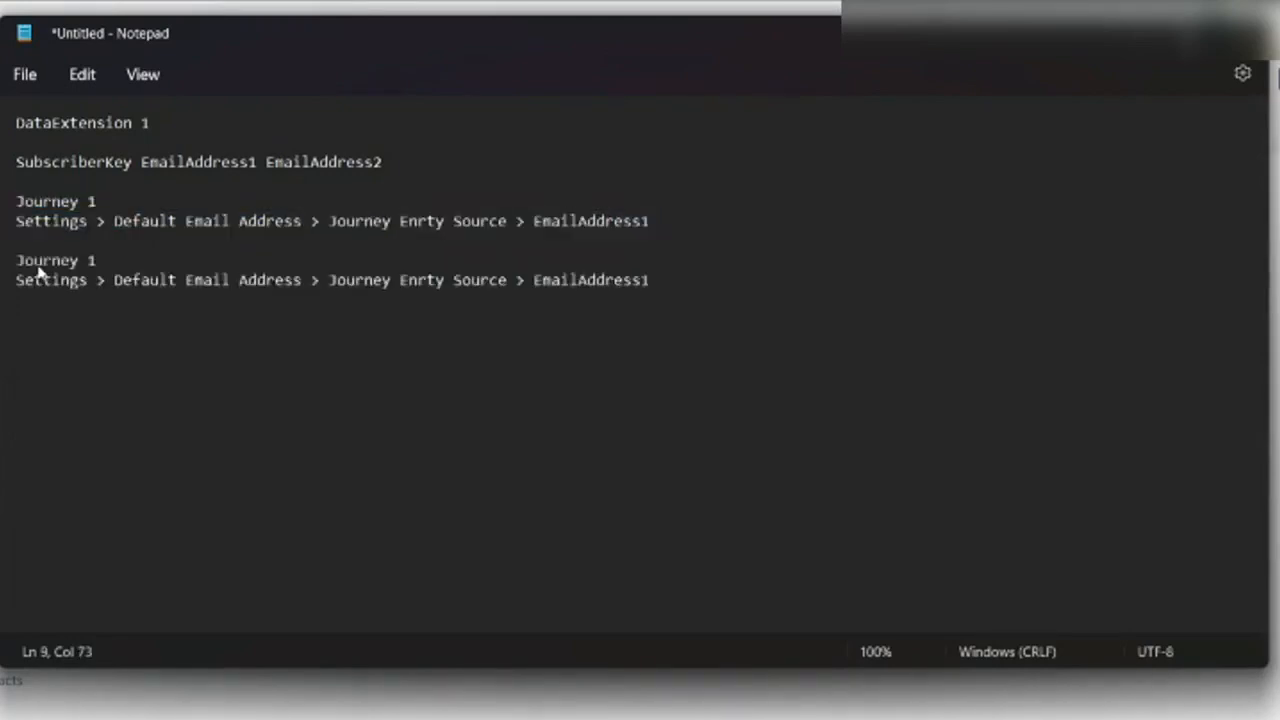
pyautogui.doubleClick(106, 261)
pyautogui.press('BackSpace')
pyautogui.press('BackSpace')
pyautogui.write('2')
pyautogui.press('Return')
pyautogui.click(654, 280)
pyautogui.press('BackSpace')
pyautogui.write('2')
# Add a 'Running :' heading above the Journey blocks.
pyautogui.doubleClick(50, 190)
pyautogui.press('Right')
pyautogui.press('Return')
pyautogui.press('Return')
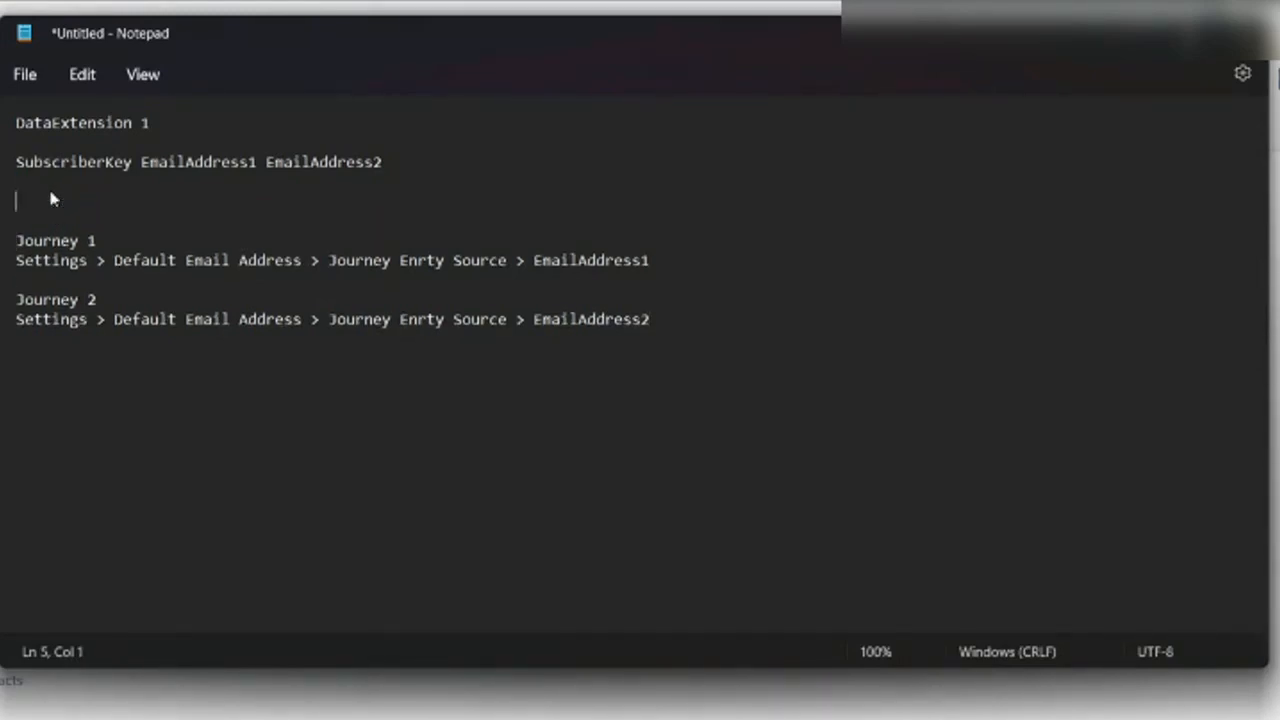
pyautogui.write('Running :')
# Add an 'All Subscriber' heading with columns Subscriberkey and EmailAddress below Journey 2.
pyautogui.click(682, 312)
pyautogui.press('Return')
pyautogui.press('Return')
pyautogui.press('Return')
pyautogui.write('All')
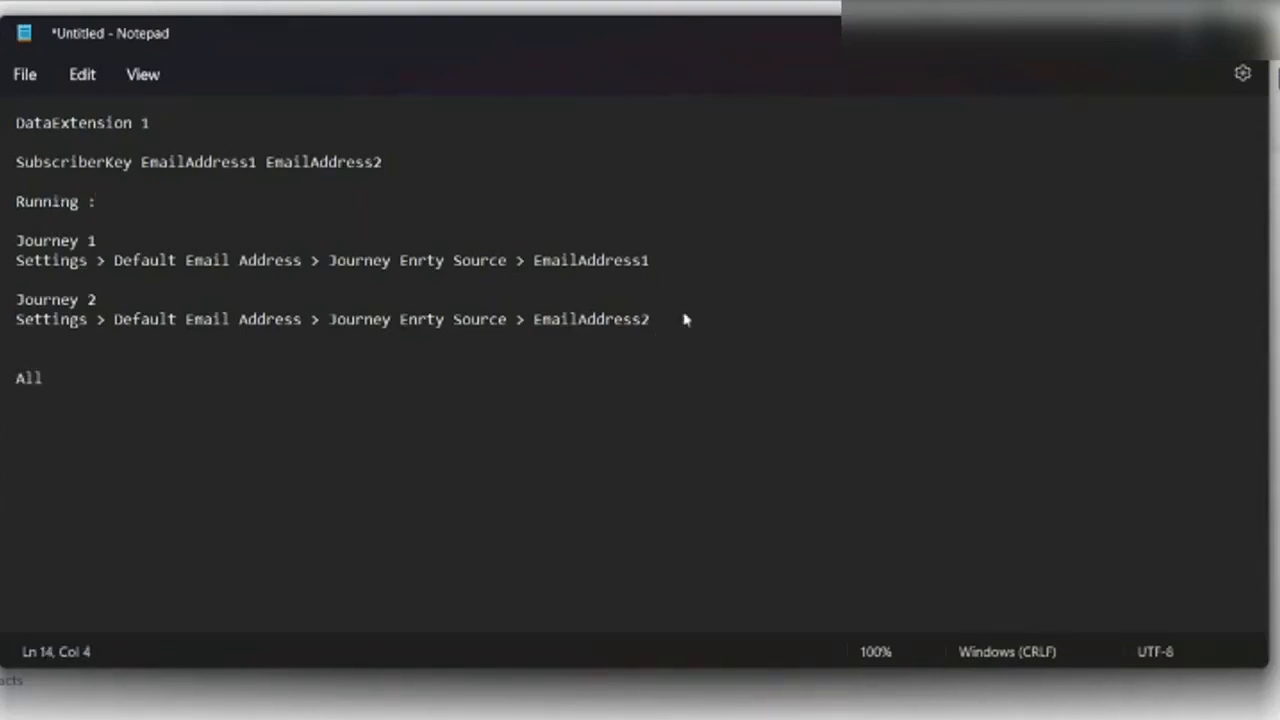
pyautogui.write(' Subscriber')
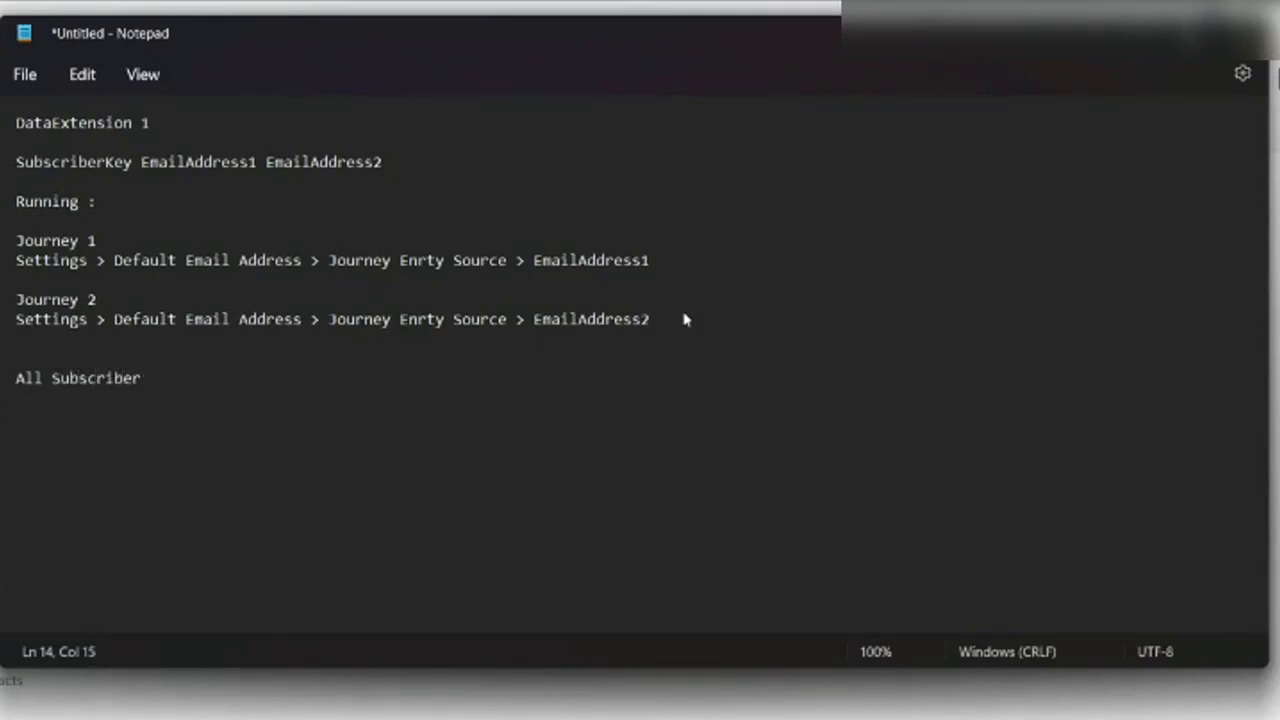
pyautogui.press('Return')
pyautogui.press('Return')
pyautogui.write('Subscriberkey Email')
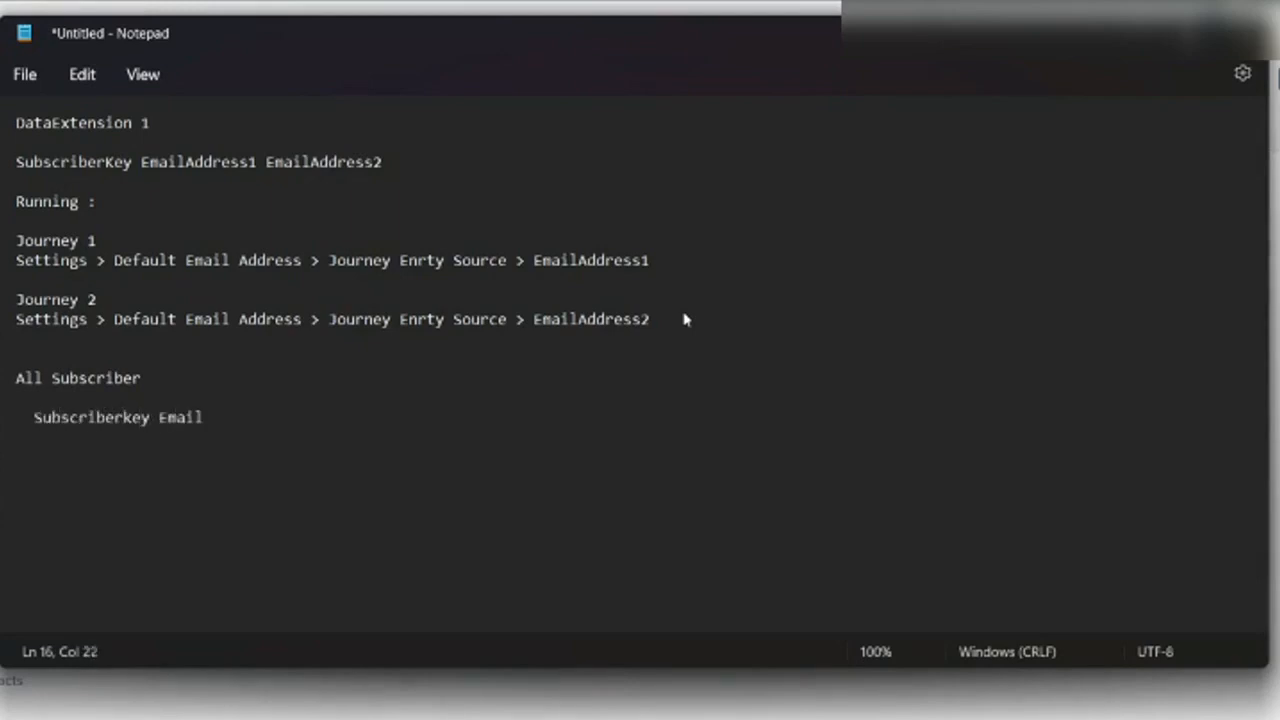
pyautogui.write('Address')
# Add a sample row with a subscriber key and an email address under the columns.
pyautogui.press('Return')
pyautogui.press('BackSpace')
pyautogui.write('003jgjhhg')
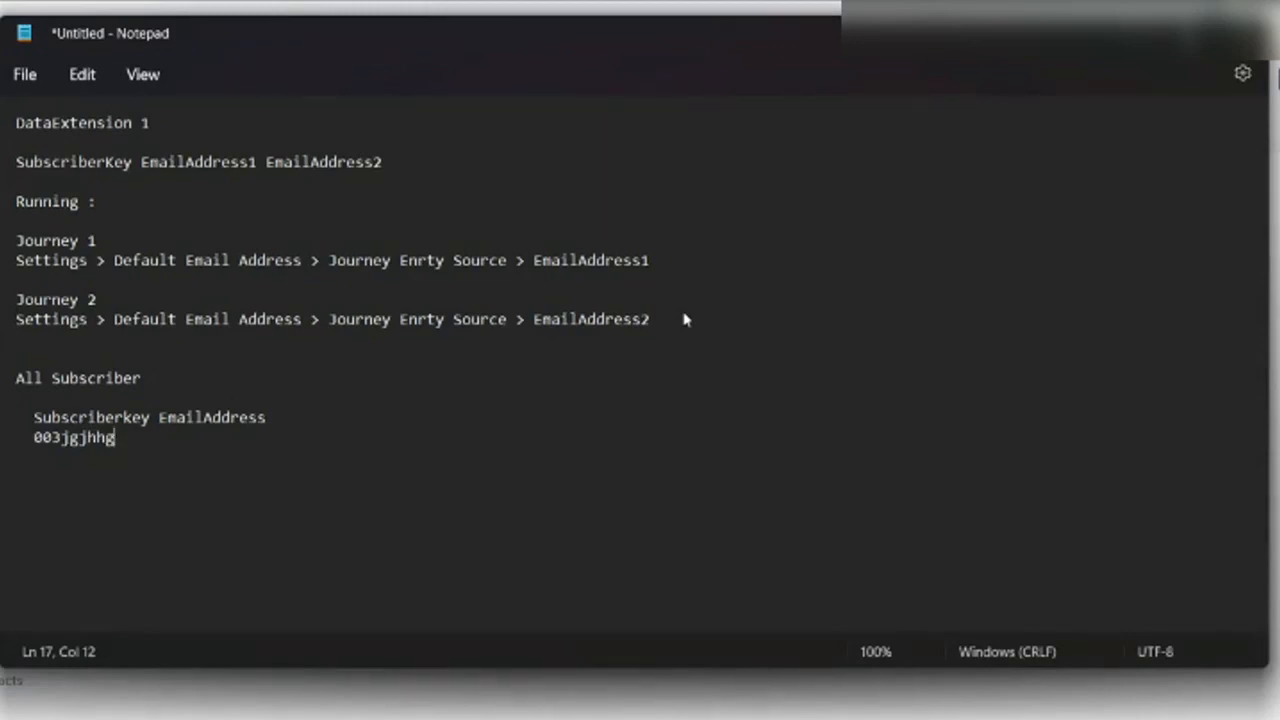
pyautogui.write('1234')
pyautogui.press('Up')
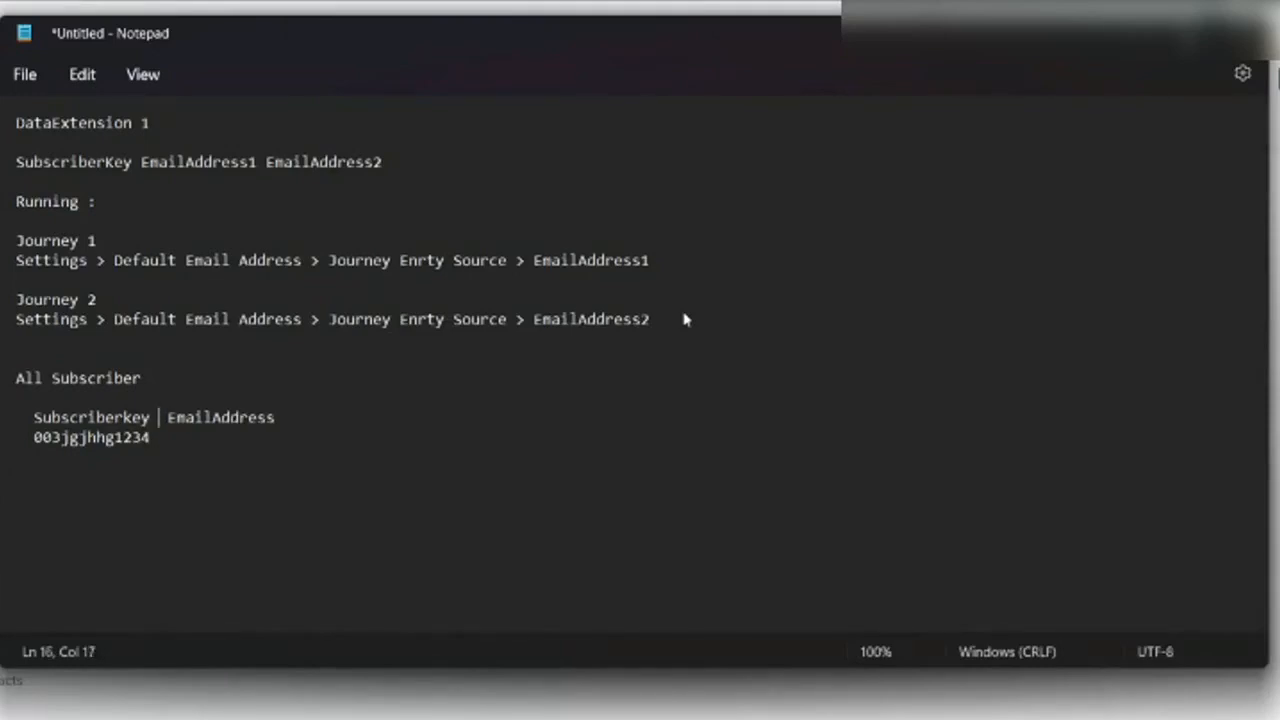
pyautogui.press('Down')
# Paste the sample subscriber key as a new row under the DataExtension 1 field names.
pyautogui.click(419, 156)
pyautogui.press('Return')
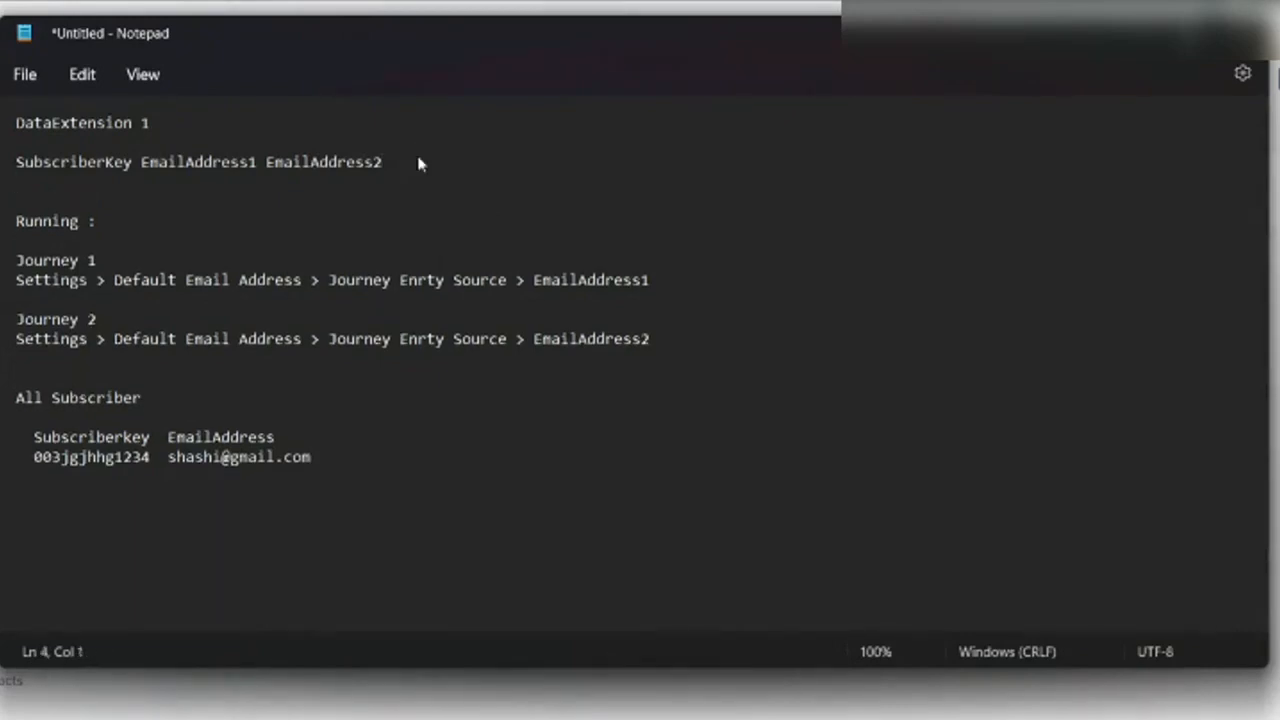
pyautogui.press('Delete')
pyautogui.hotkey('ctrl', 'v')
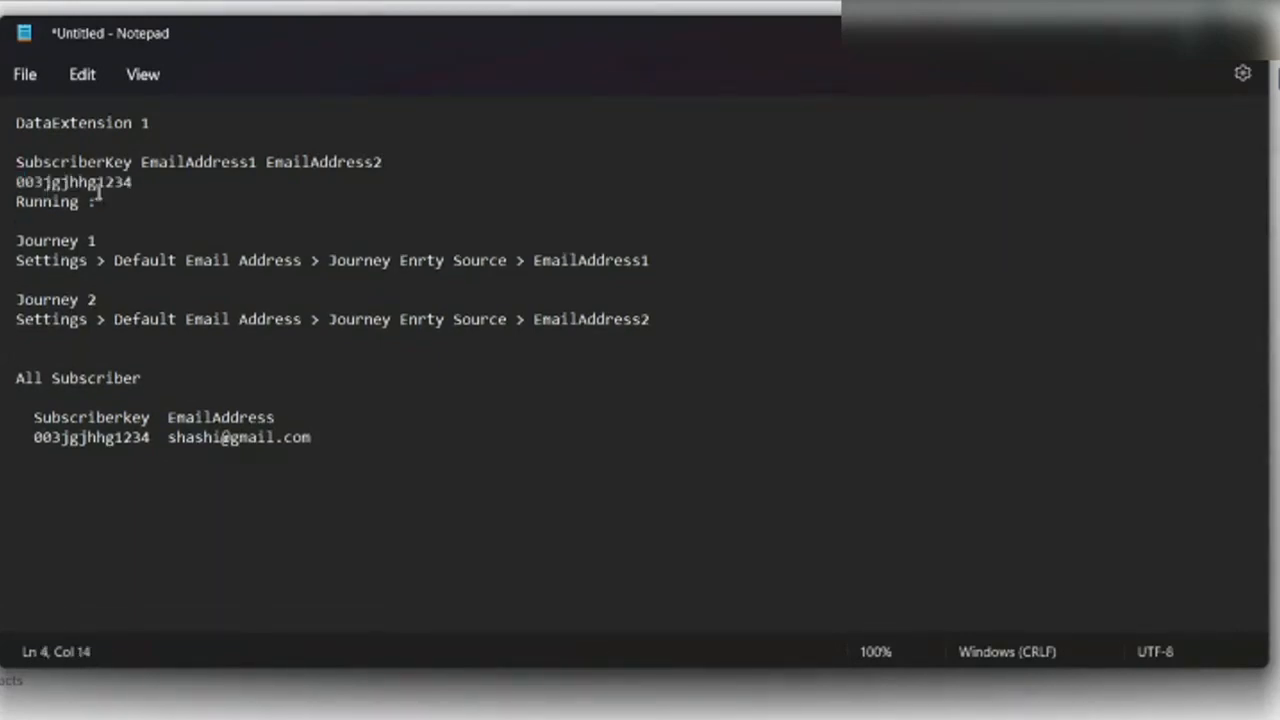
pyautogui.click(145, 162)
pyautogui.click(140, 181)
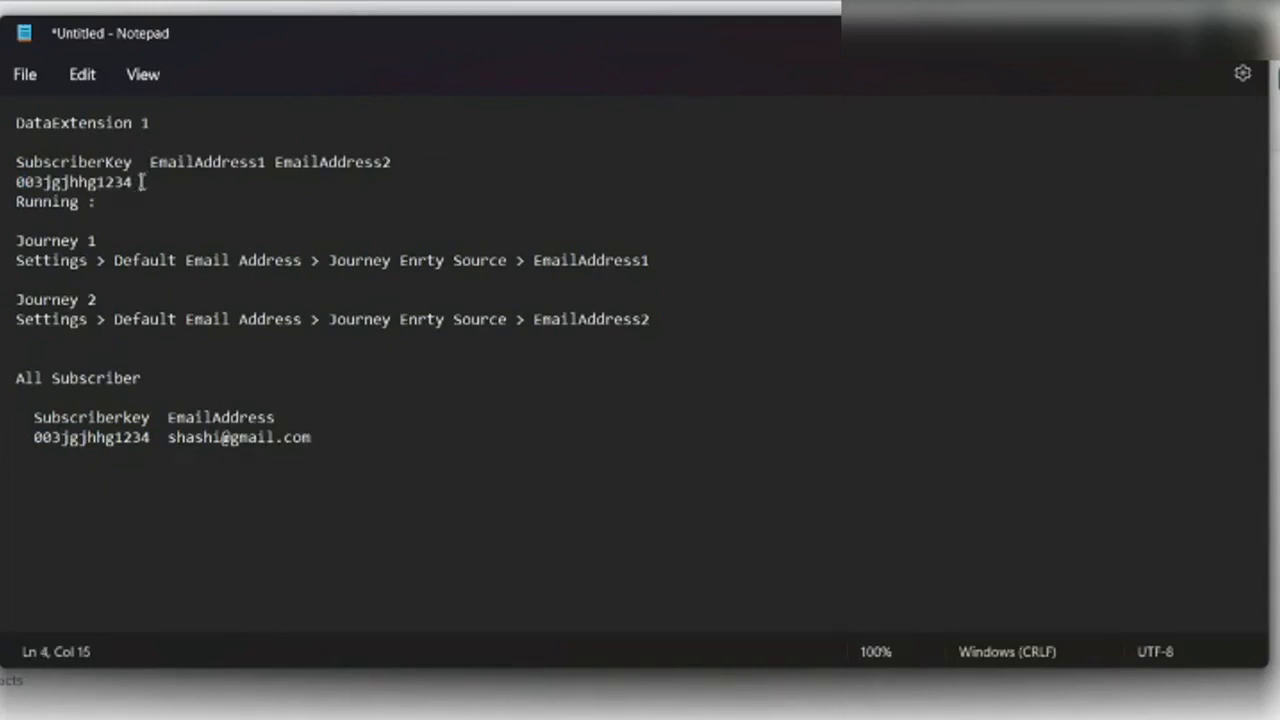
pyautogui.press('Return')
pyautogui.press('Return')
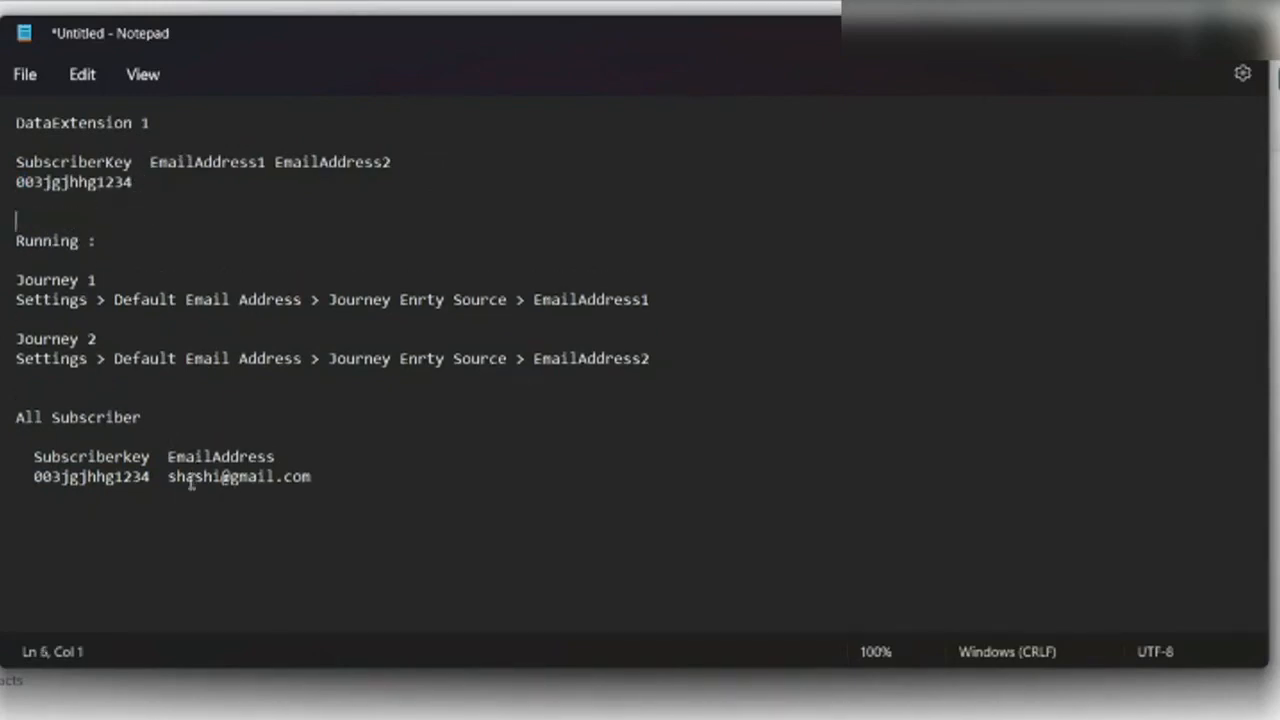
# Fill the row's two email addresses and add a row of = signs above All Subscriber.
pyautogui.moveTo(168, 477); pyautogui.dragTo(313, 477)
pyautogui.click(180, 187)
pyautogui.hotkey('ctrl', 'v')
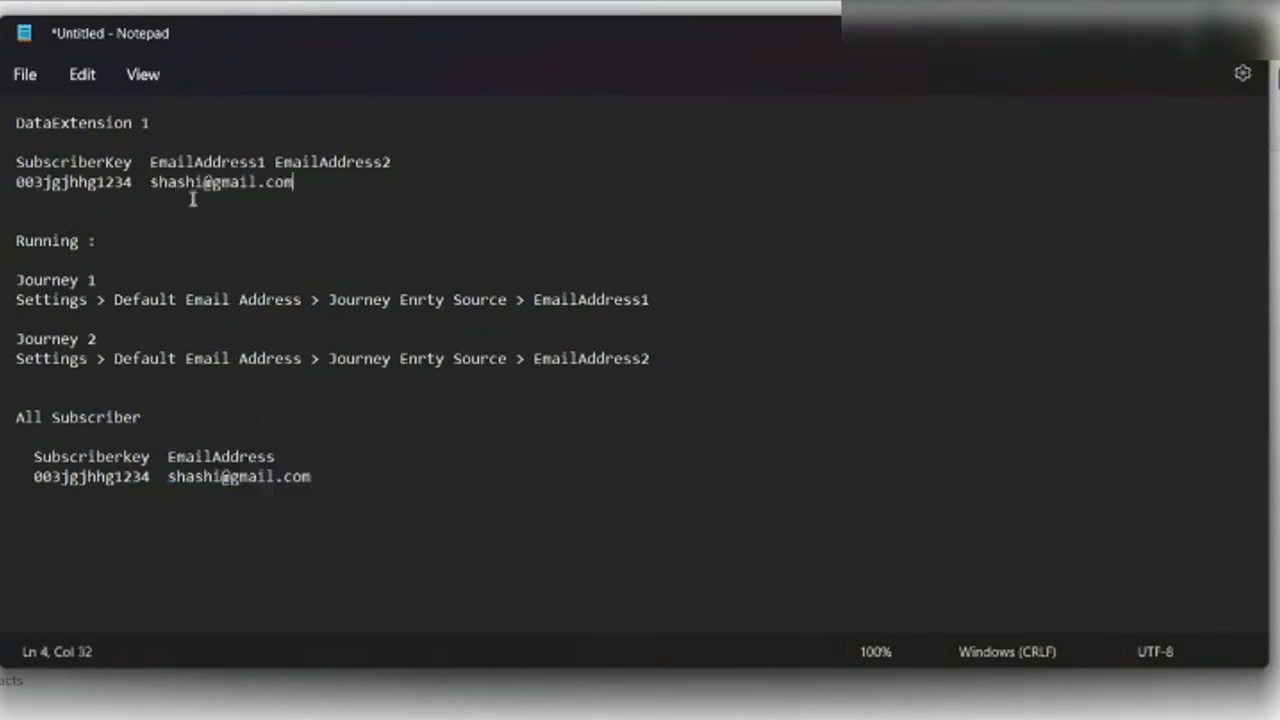
pyautogui.click(268, 165)
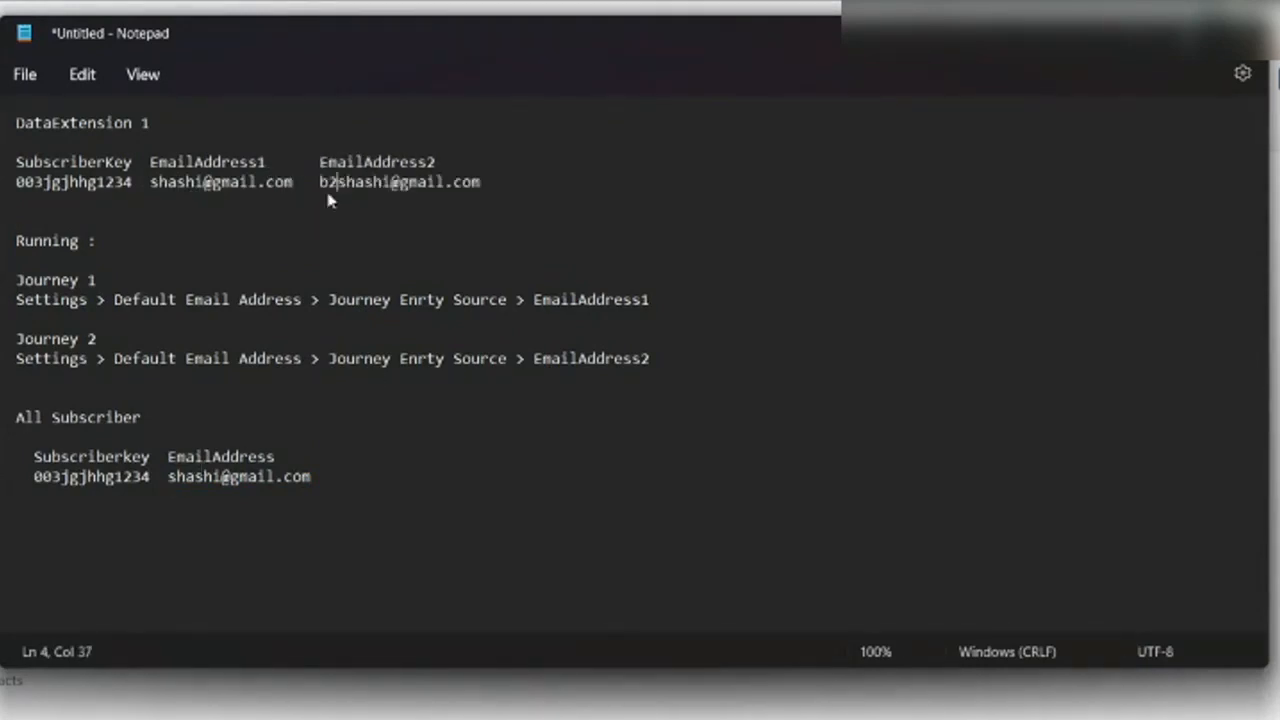
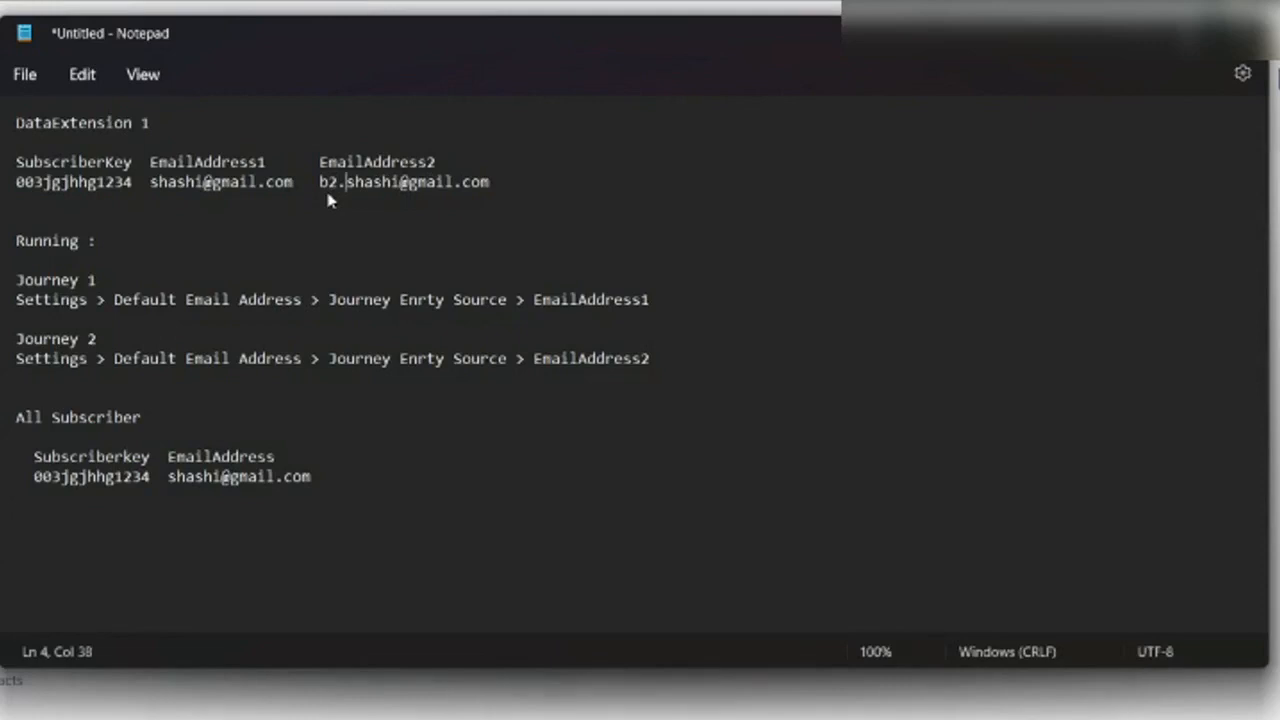
pyautogui.click(22, 397)
pyautogui.write('=================================================================================================')
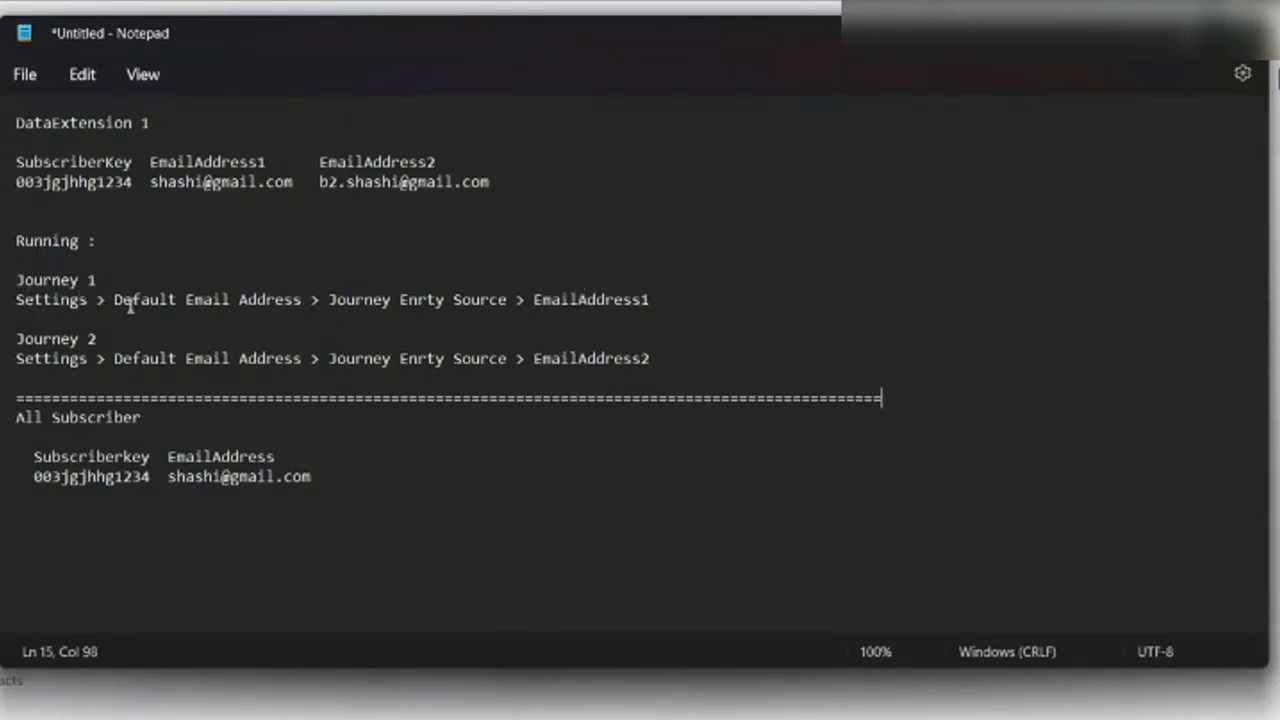
# Highlight EmailAddress1, EmailAddress2 and the All Subscriber key and email, then return to Journey Builder.
pyautogui.doubleClick(566, 299)
pyautogui.doubleClick(200, 182)
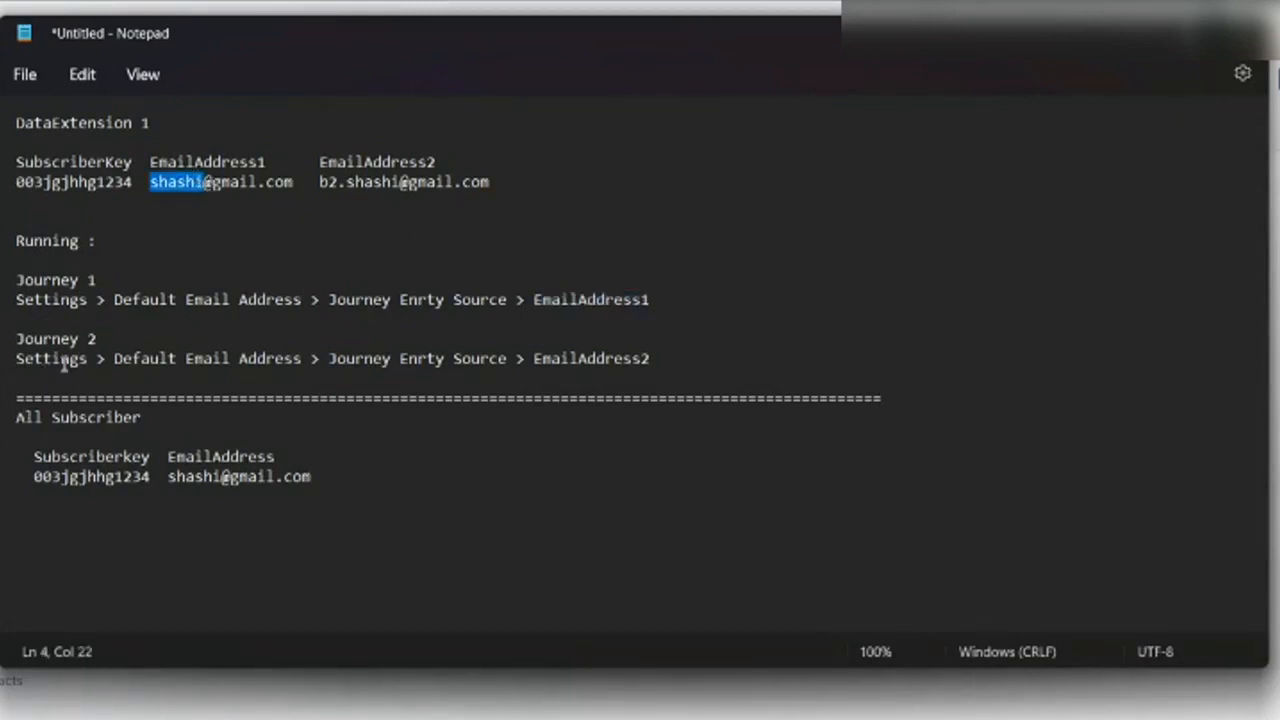
pyautogui.doubleClick(580, 358)
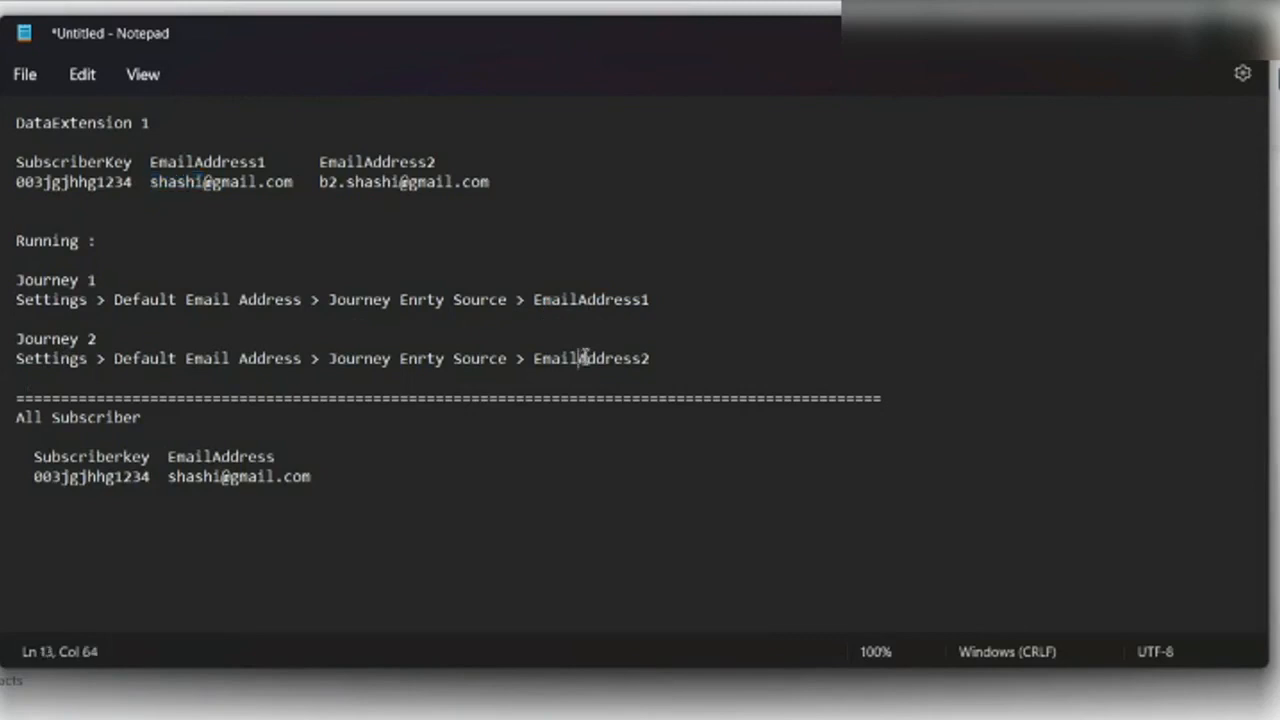
pyautogui.moveTo(34, 477); pyautogui.dragTo(52, 477)
pyautogui.moveTo(168, 477); pyautogui.dragTo(323, 466)
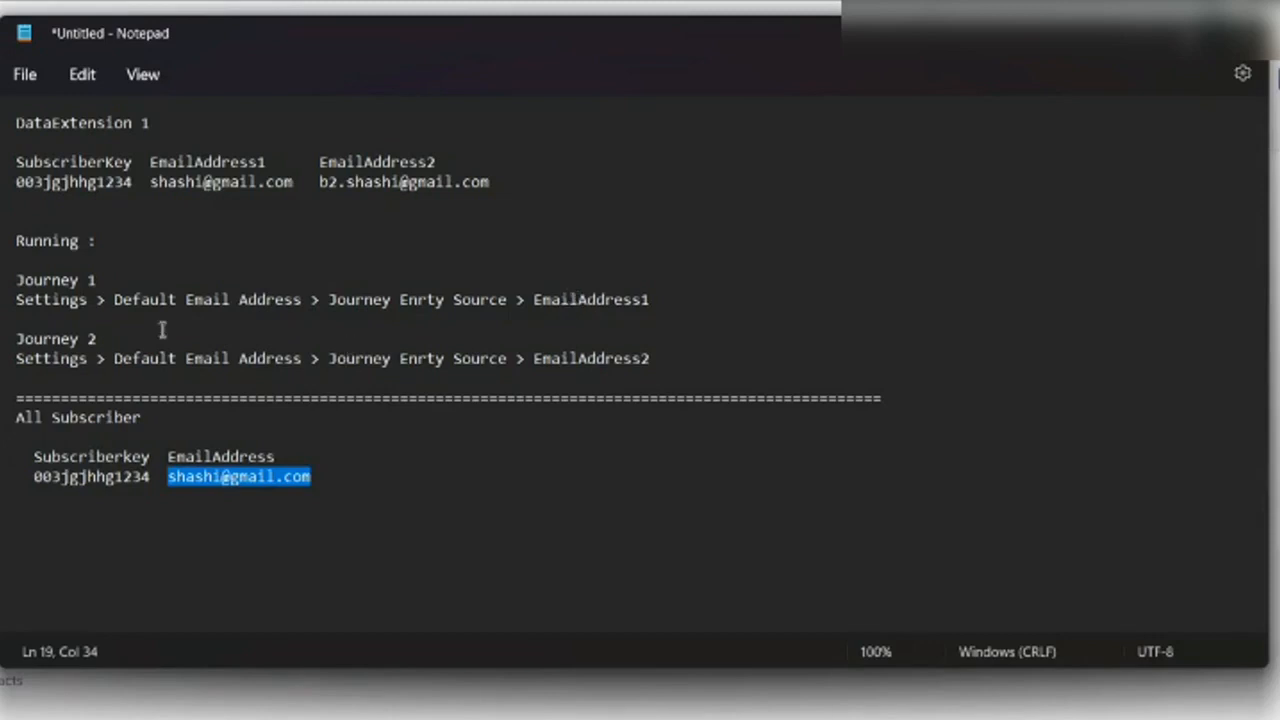
pyautogui.click(92, 281)
pyautogui.click(117, 281)
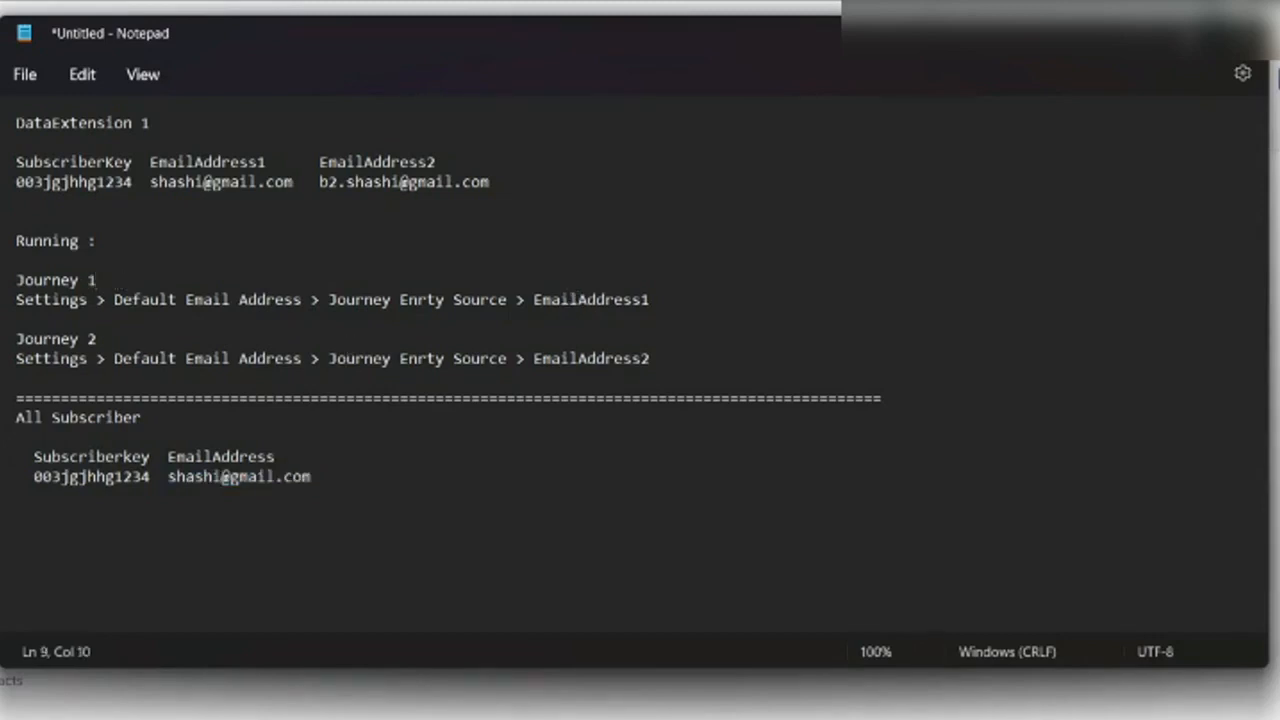
pyautogui.hotkey('alt', 'Tab')
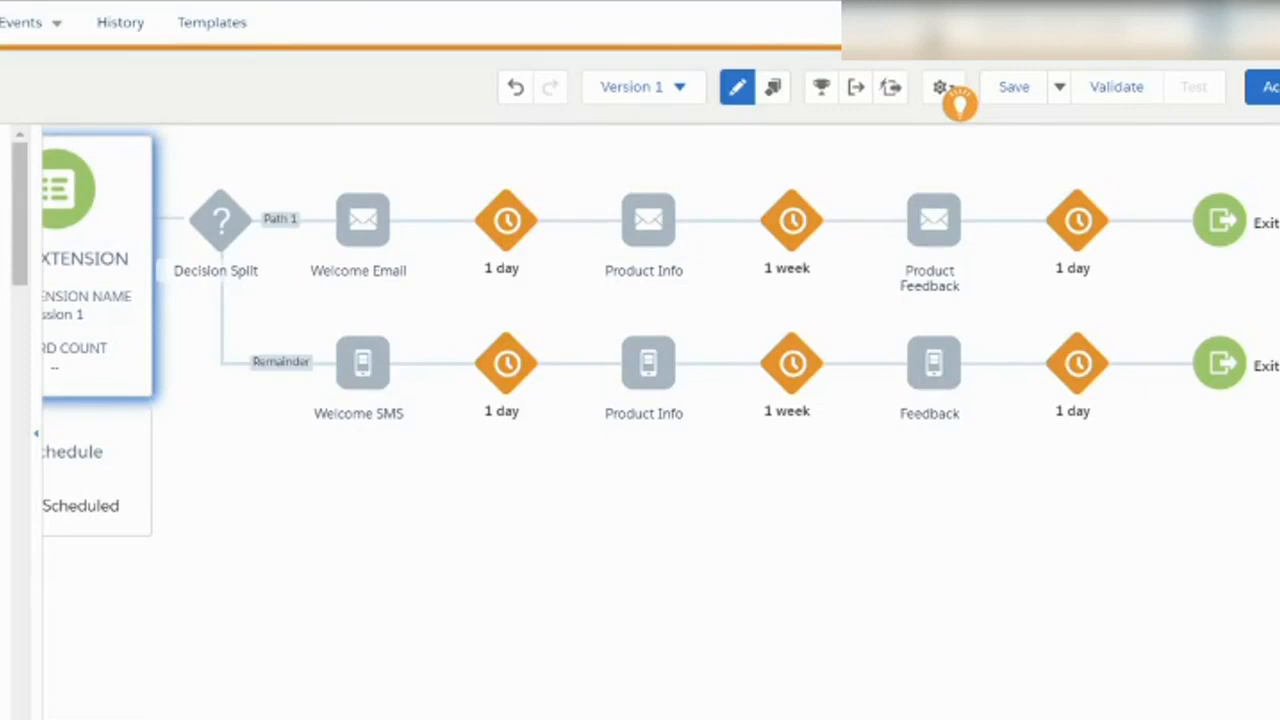
pyautogui.click(12, 87)
pyautogui.write('We')
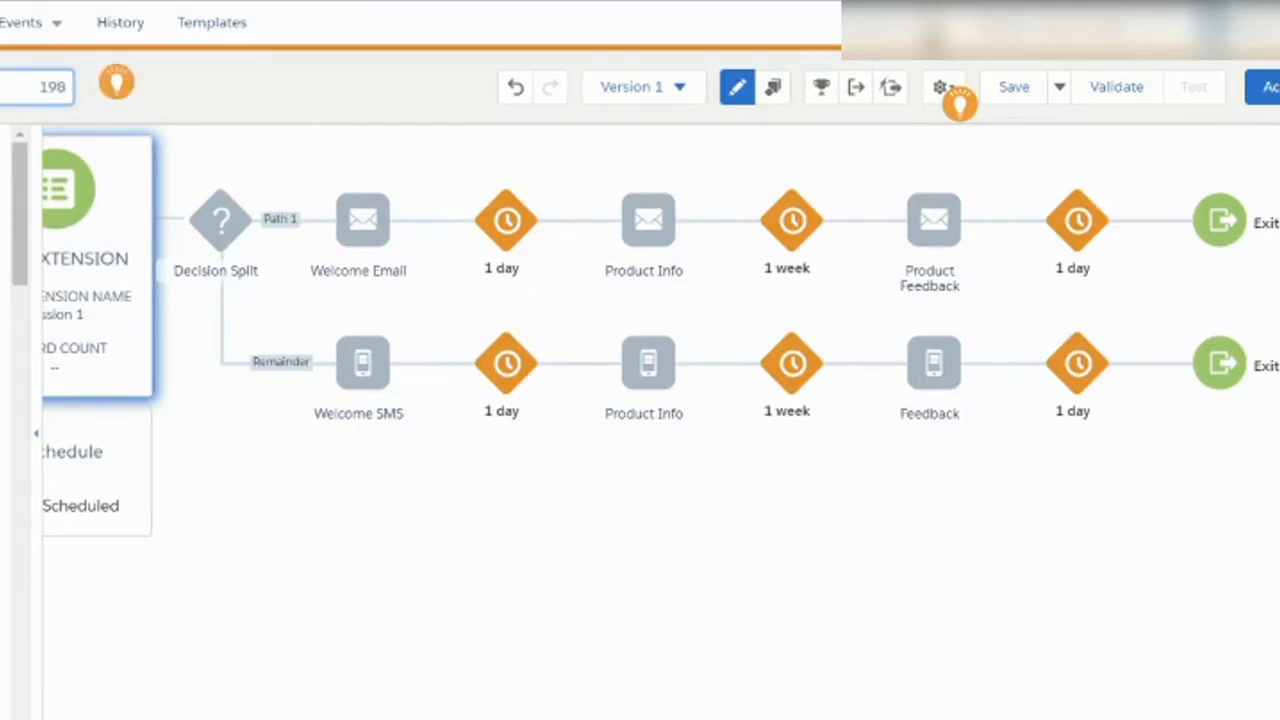
pyautogui.write('1')
pyautogui.press('Return')
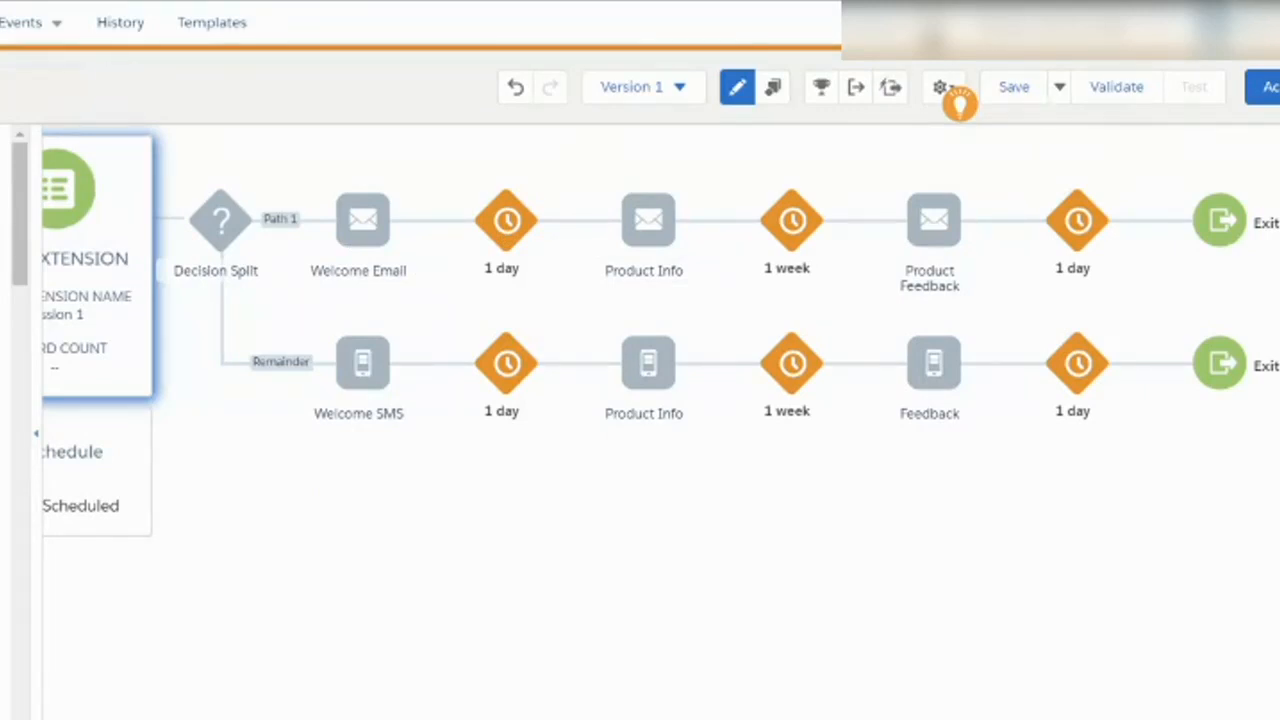
# Prefix the All Subscriber email address with 'b2.' in the notes.
pyautogui.moveTo(357, 257)
pyautogui.moveTo(697, 669)
pyautogui.click(652, 643)
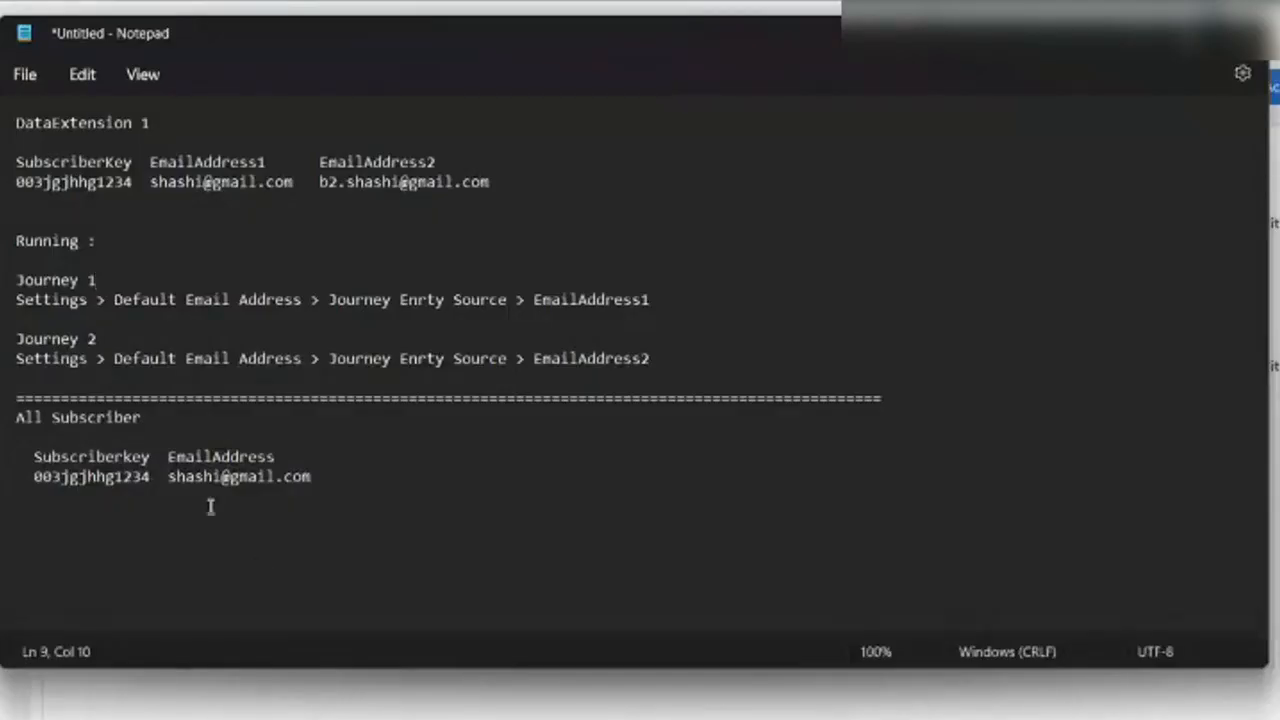
pyautogui.click(168, 477)
pyautogui.write('b2.')
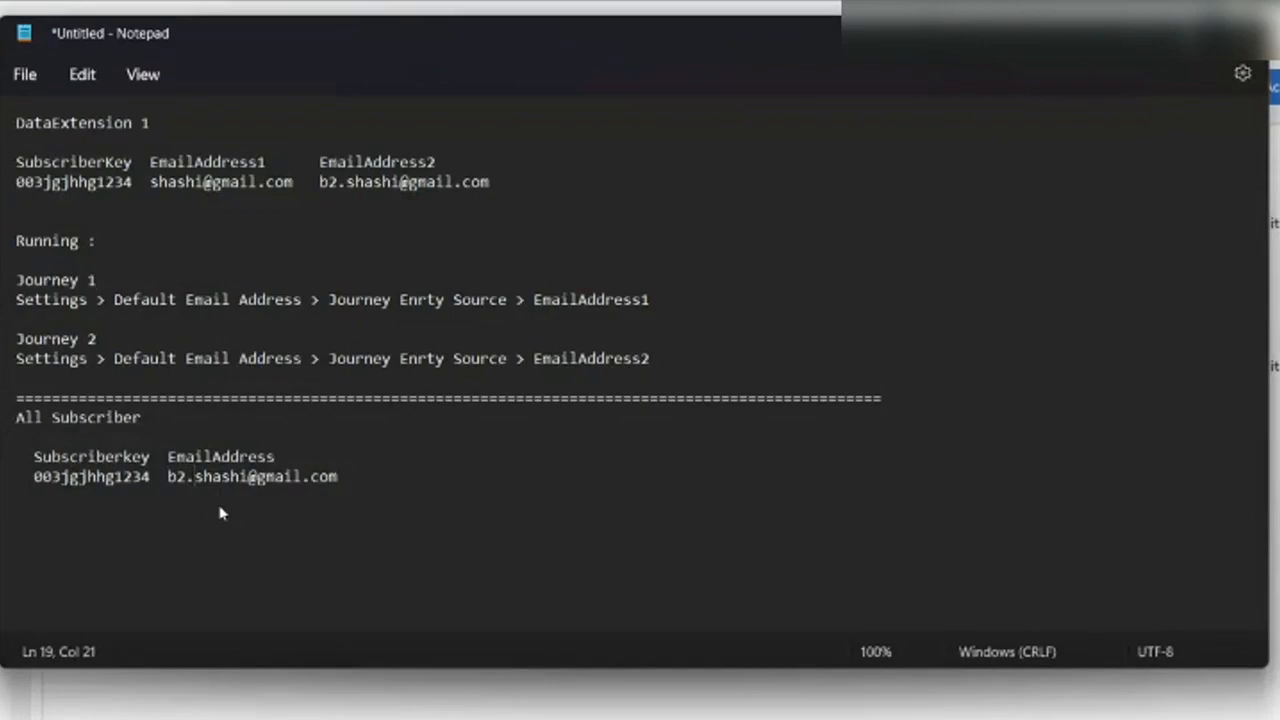
pyautogui.click(438, 696)
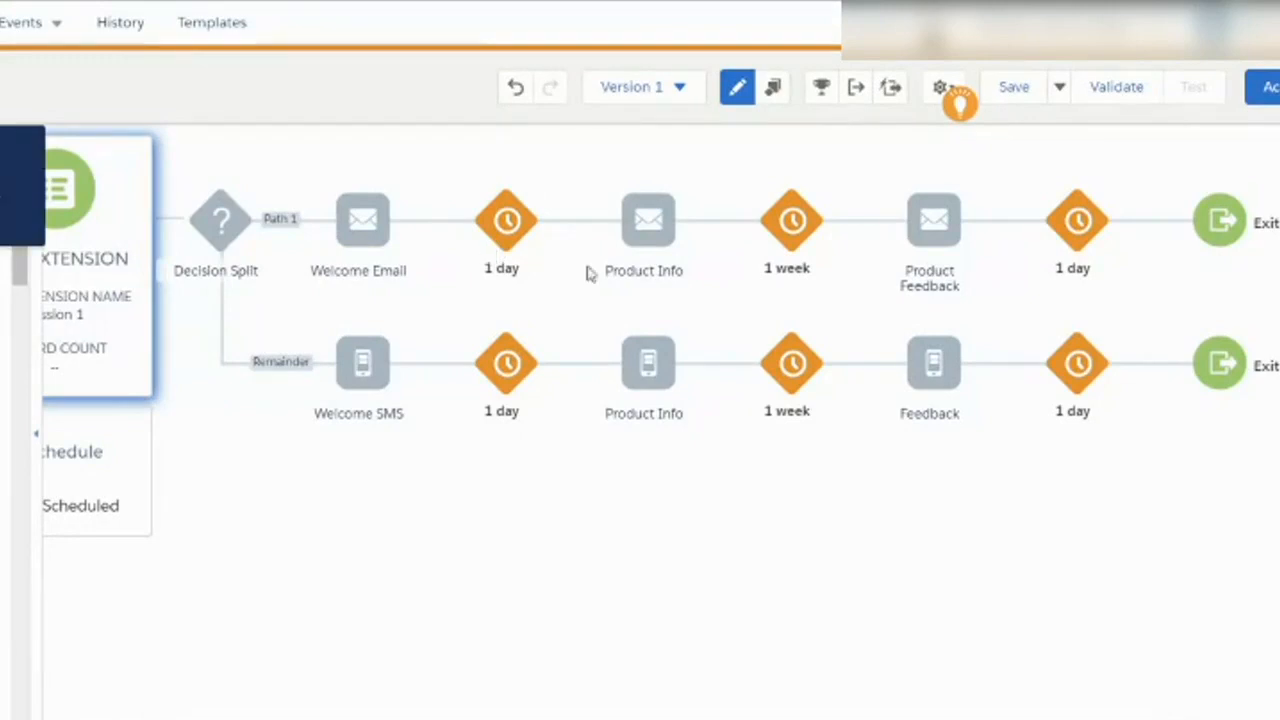
# Remove the 'b2.' prefix from the All Subscriber email in the notes.
pyautogui.click(655, 276)
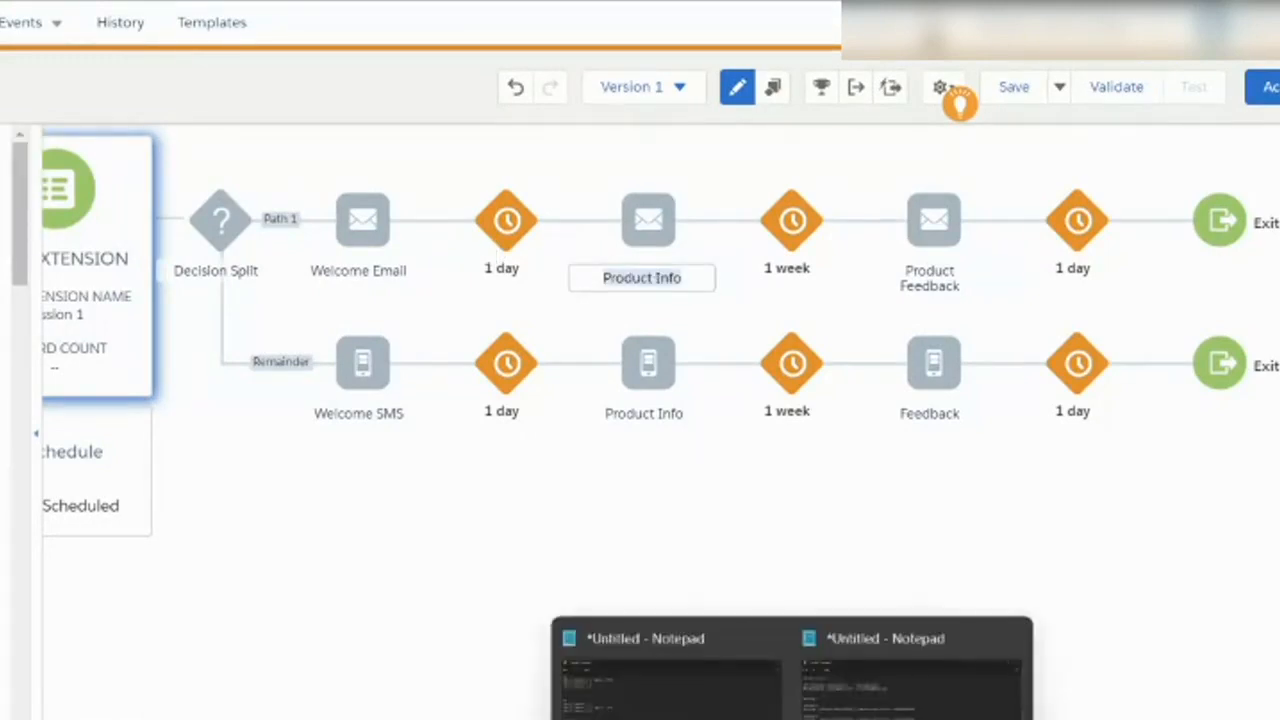
pyautogui.click(792, 719)
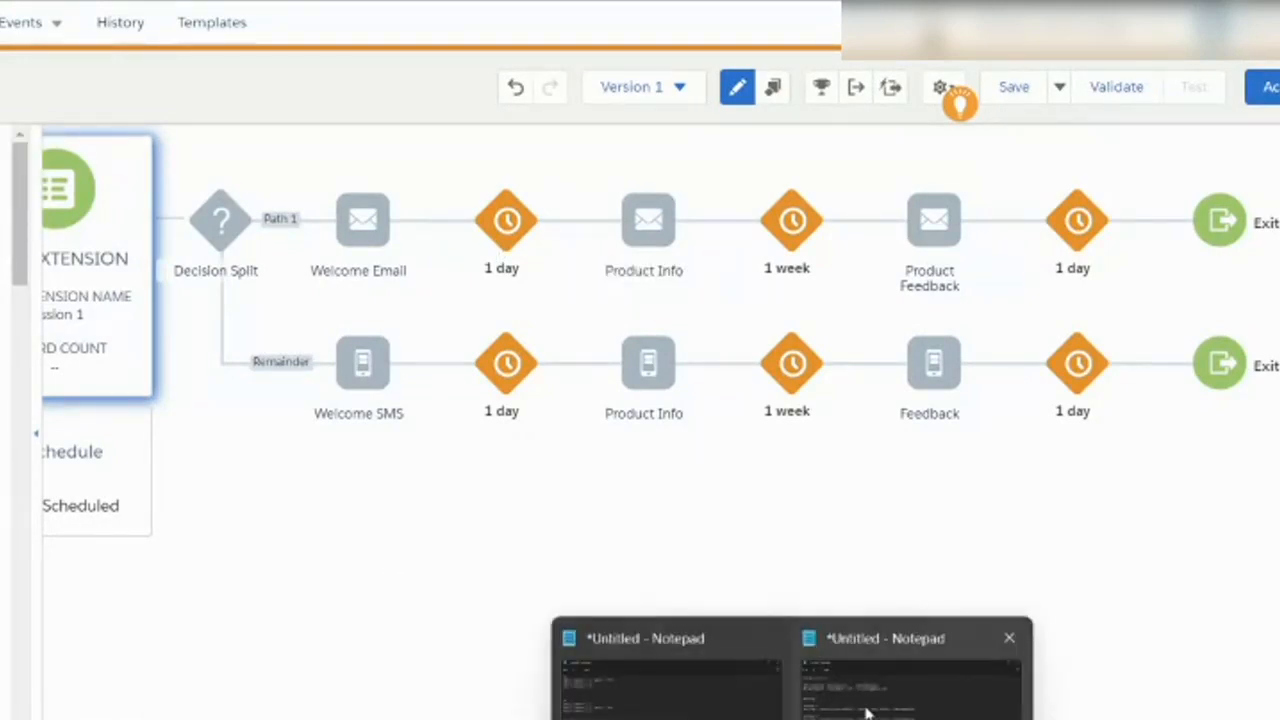
pyautogui.click(757, 693)
pyautogui.doubleClick(215, 477)
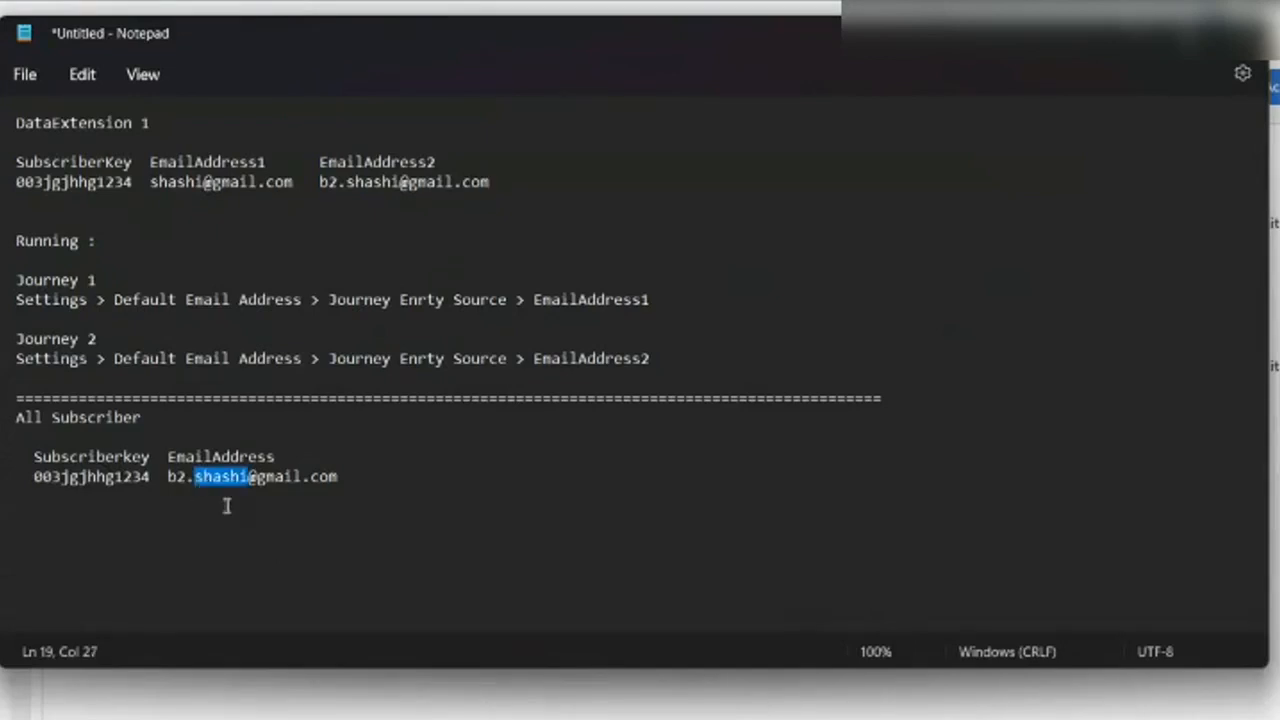
pyautogui.click(218, 487)
pyautogui.click(195, 477)
pyautogui.press('BackSpace')
pyautogui.press('BackSpace')
pyautogui.press('BackSpace')
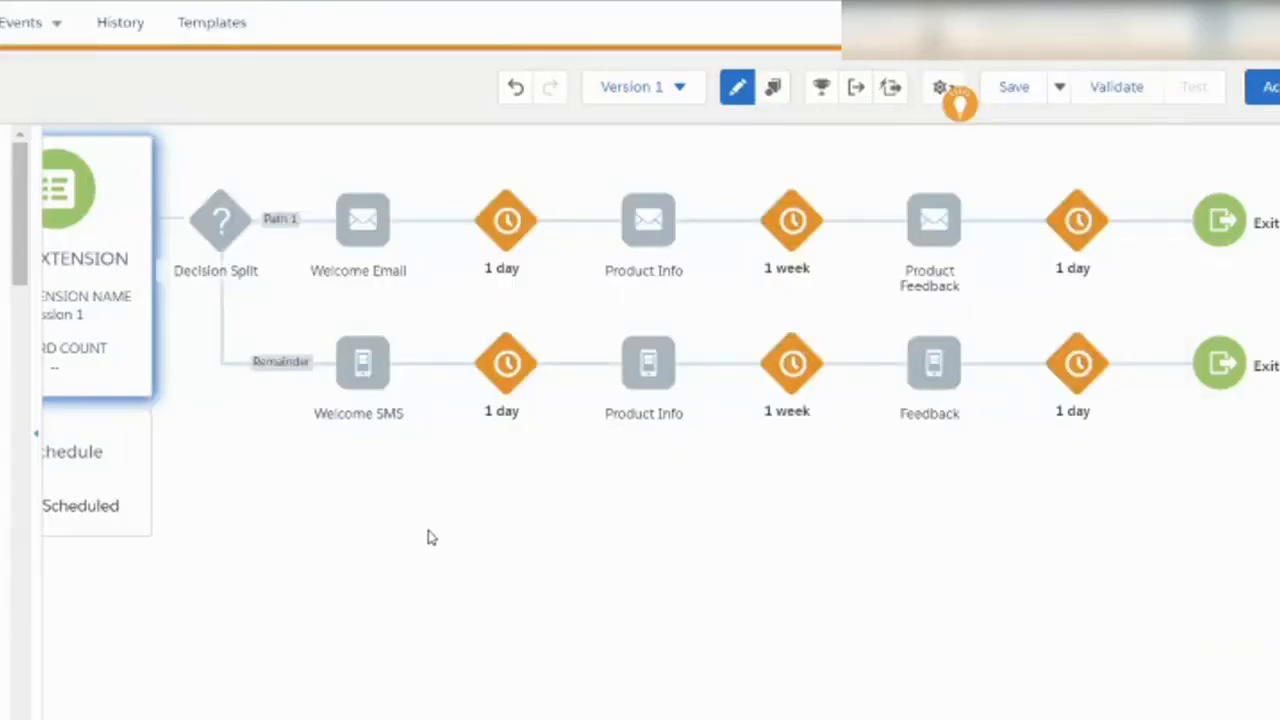
# Scroll the canvas left to the entry card and hide the activity palette.
pyautogui.hscroll(-1, 660, 420)
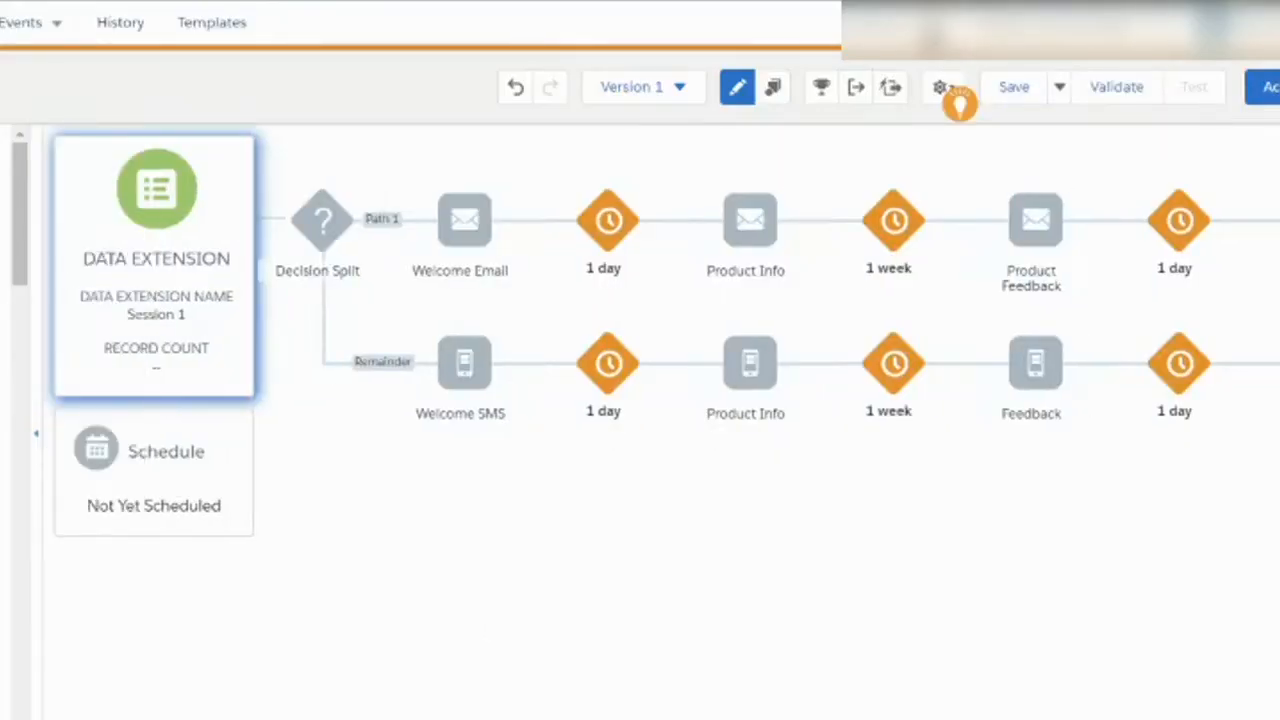
pyautogui.click(38, 438)
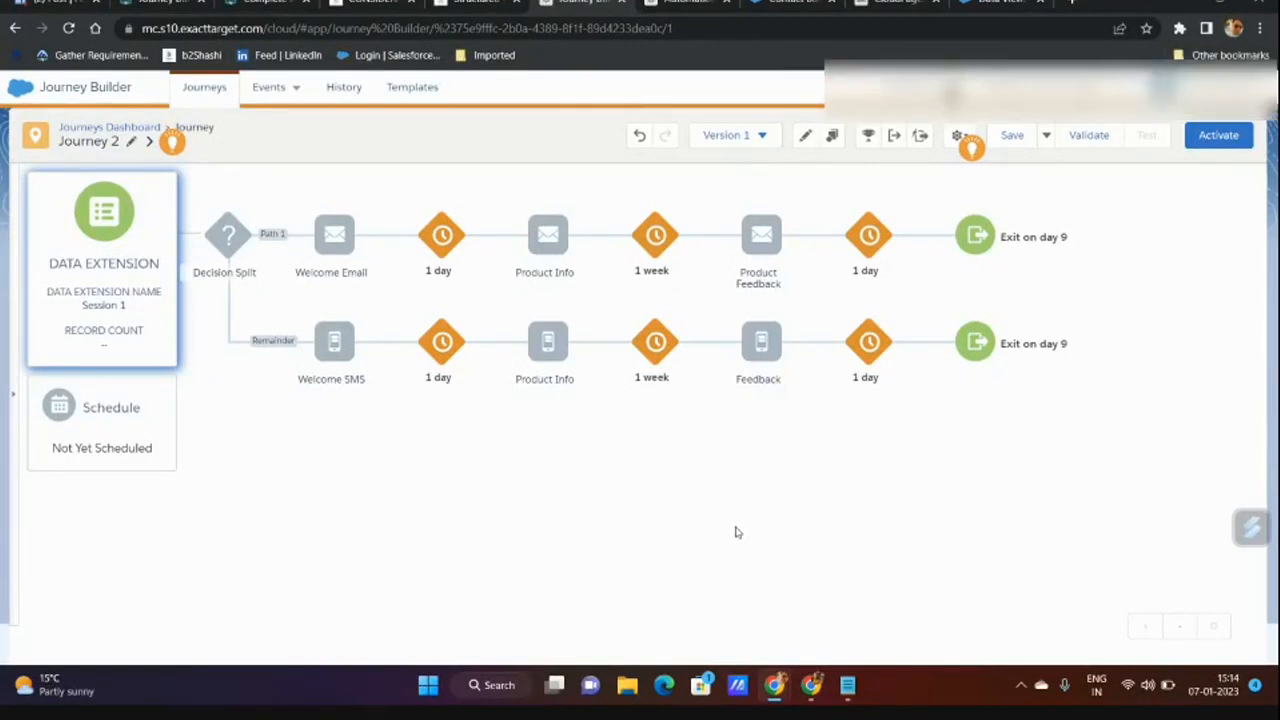
pyautogui.click(168, 180)
# Confirm deleting the Session 1 Data Extension entry source from Journey 2.
pyautogui.click(286, 231)
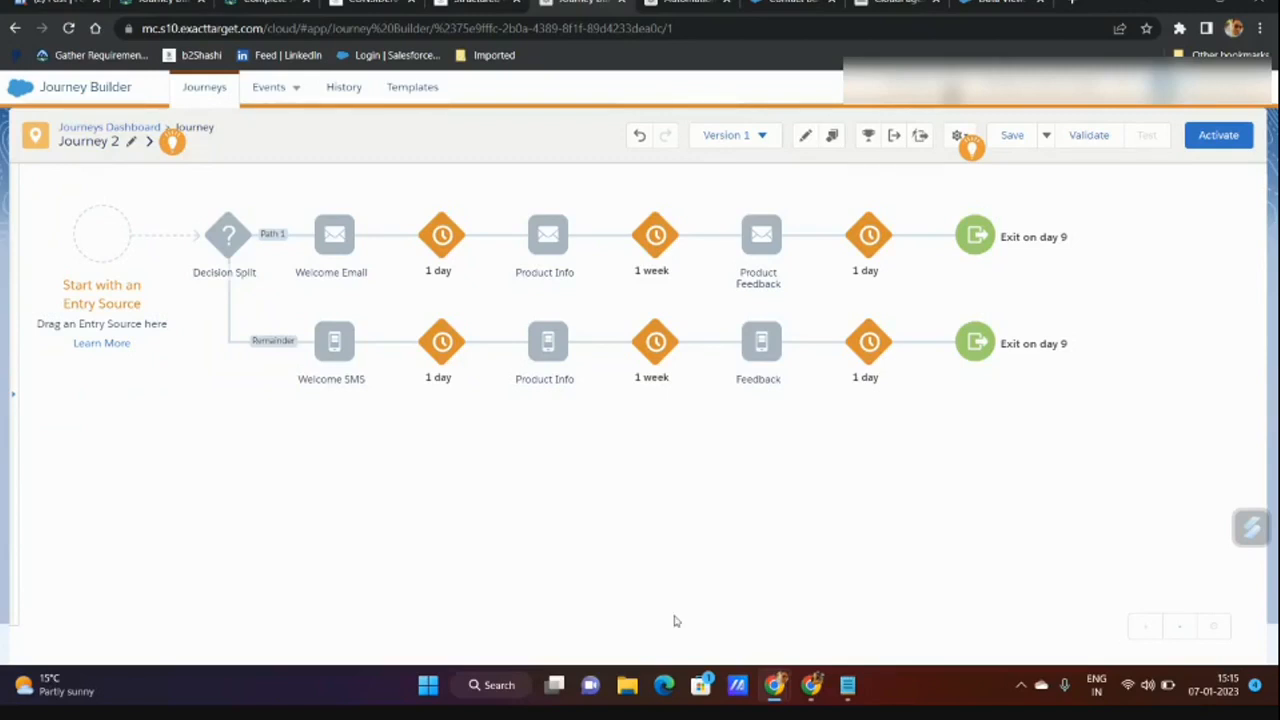
pyautogui.moveTo(847, 685)
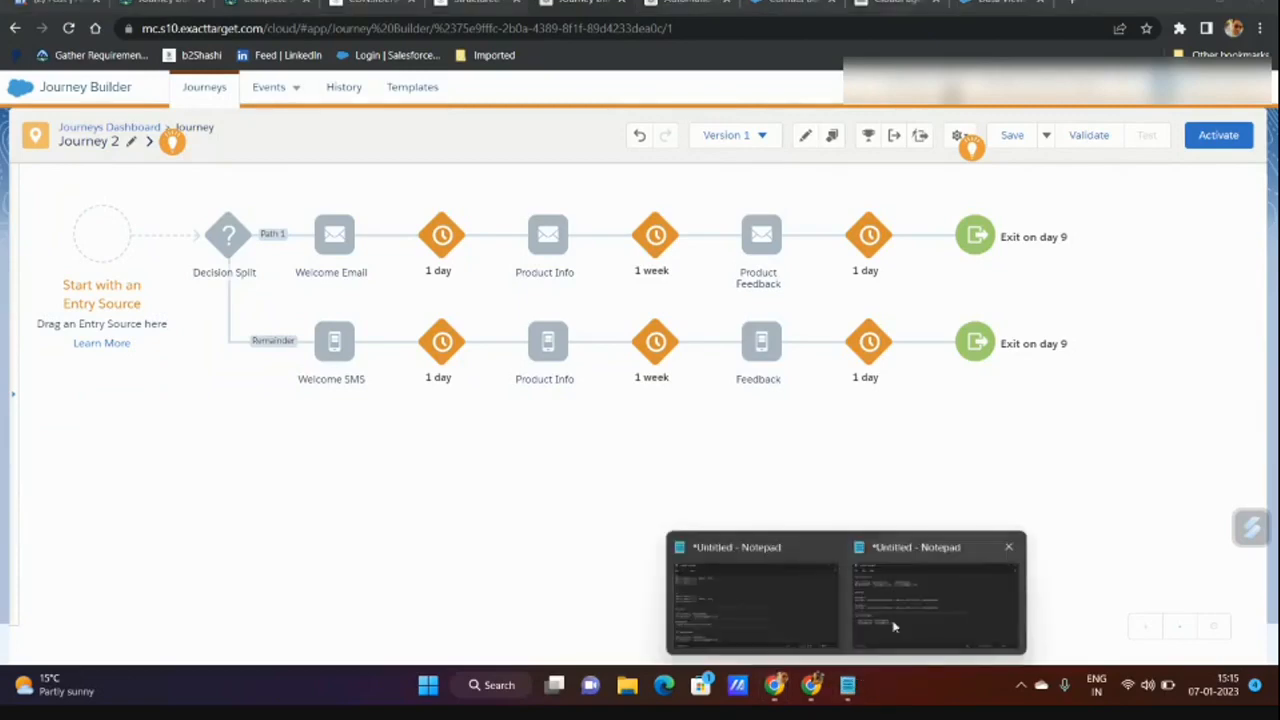
pyautogui.moveTo(899, 615)
pyautogui.click(916, 588)
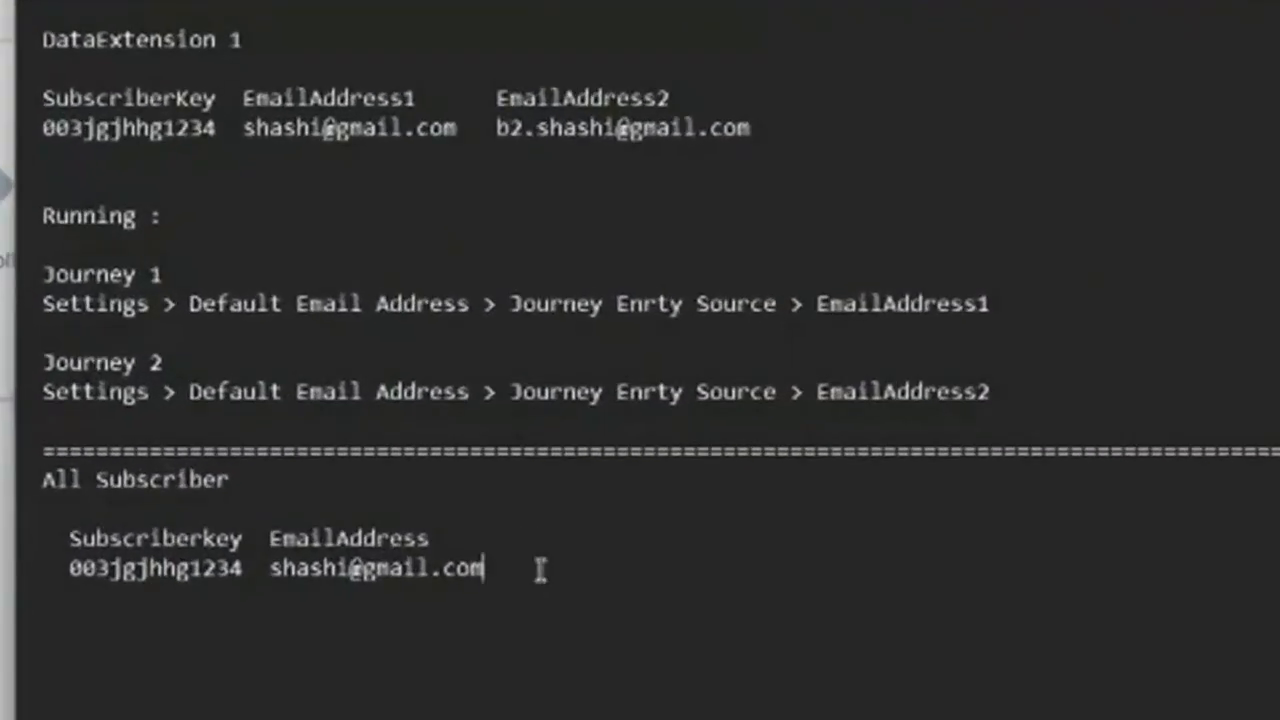
pyautogui.moveTo(516, 444); pyautogui.dragTo(260, 452)
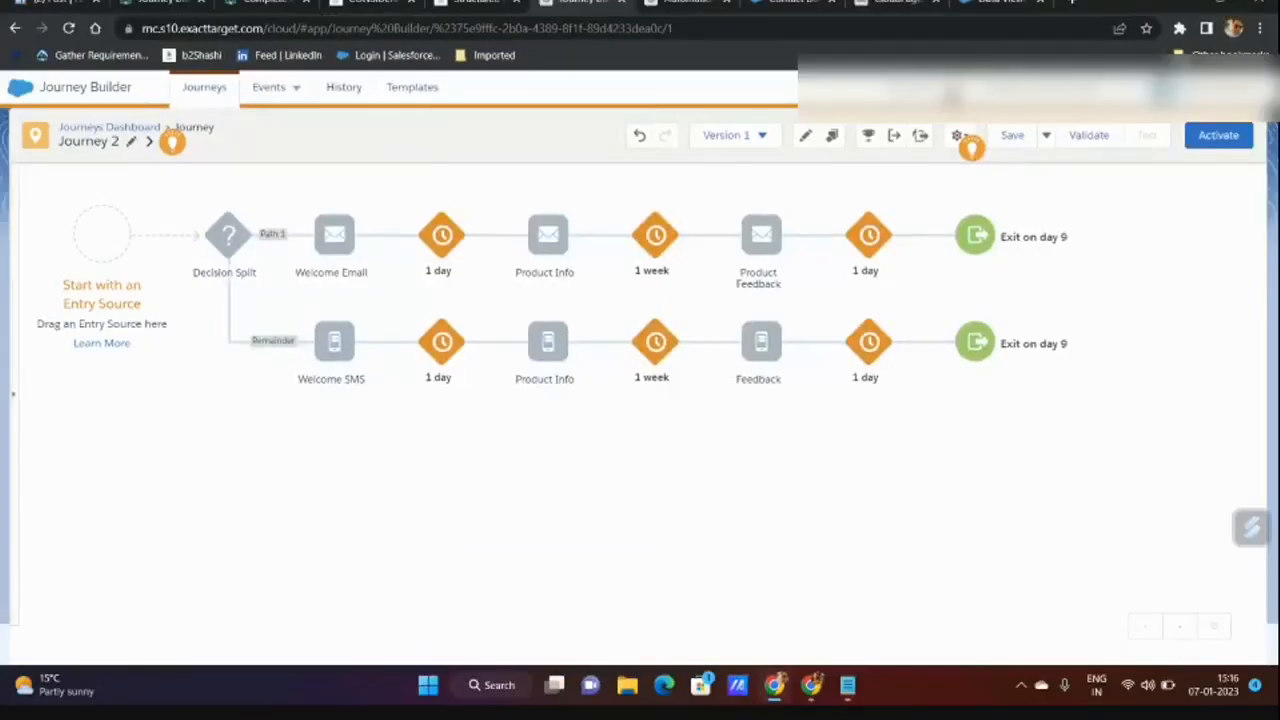
# In Journey Settings, set Default Email Address to 'Use email attribute from Entry Source'.
pyautogui.click(958, 137)
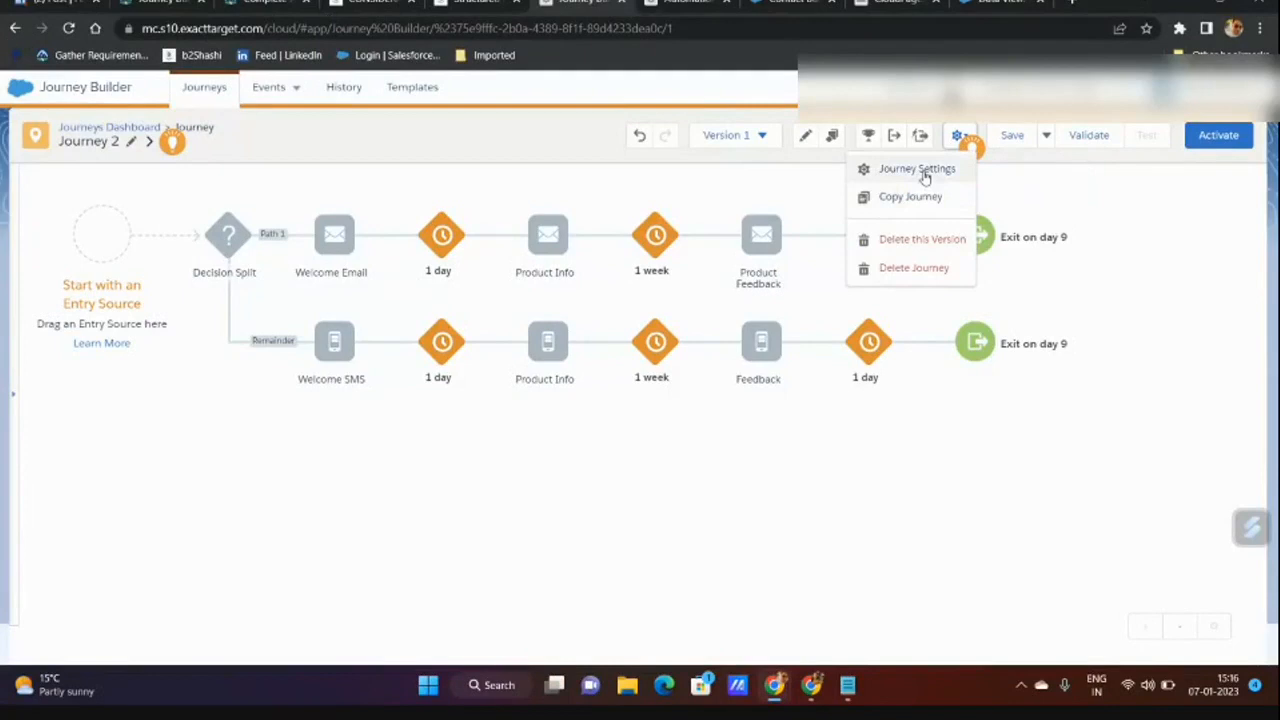
pyautogui.click(920, 170)
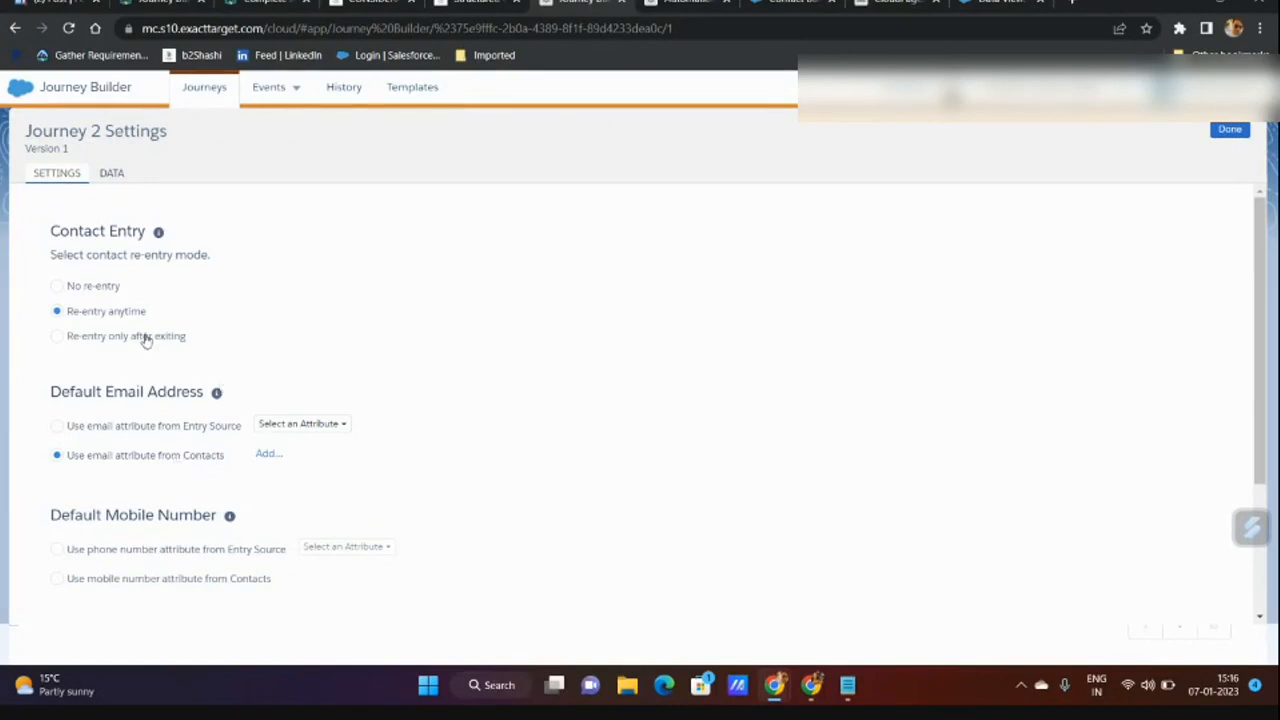
pyautogui.moveTo(848, 690)
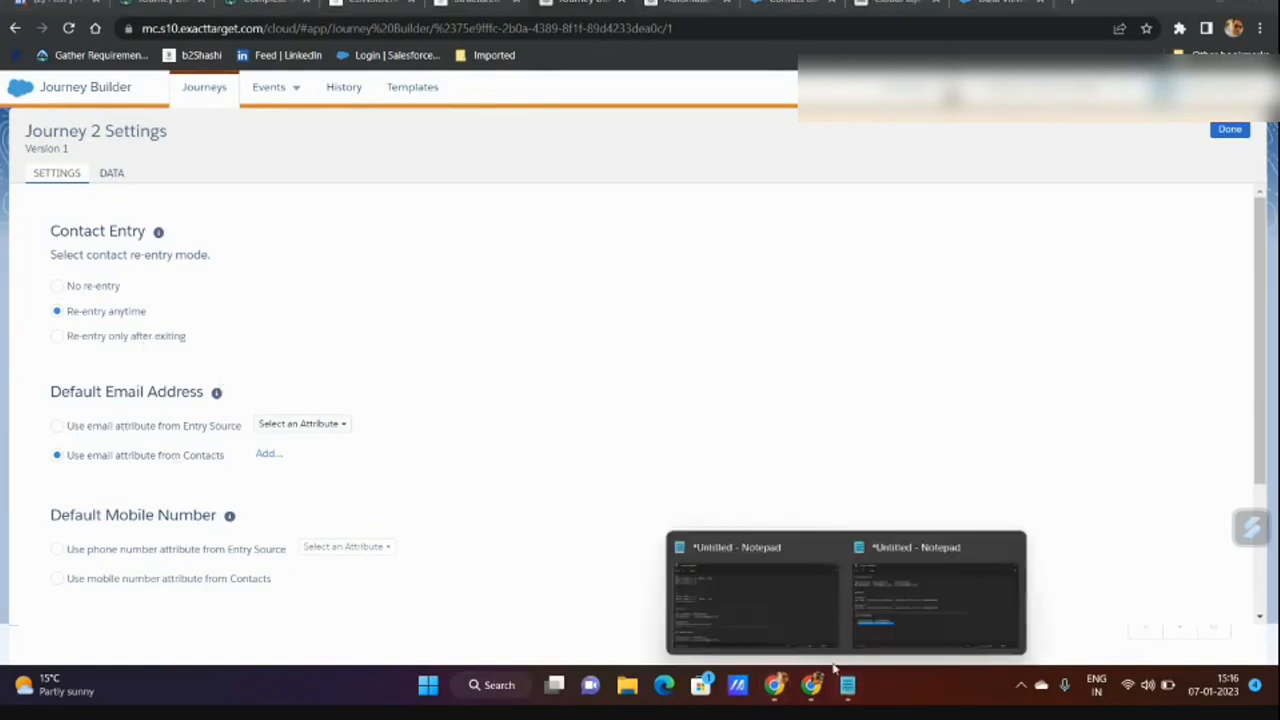
pyautogui.click(760, 615)
pyautogui.moveTo(273, 434); pyautogui.dragTo(486, 432)
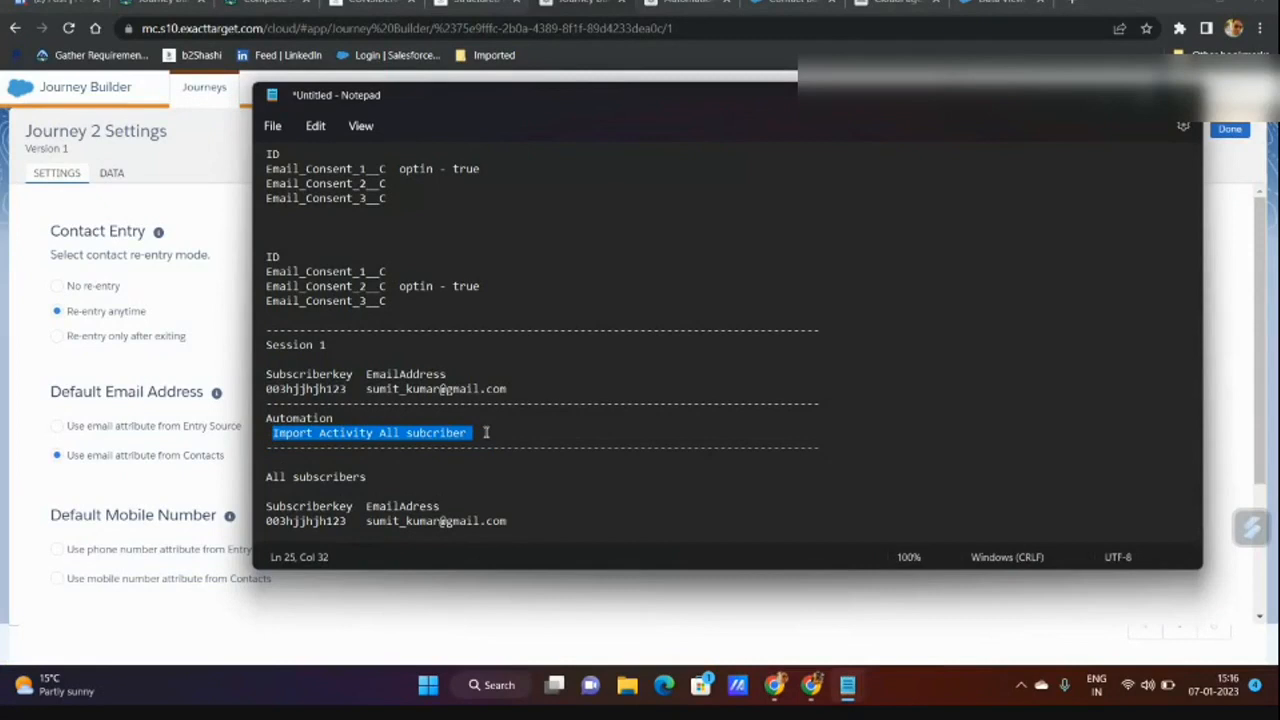
pyautogui.click(135, 437)
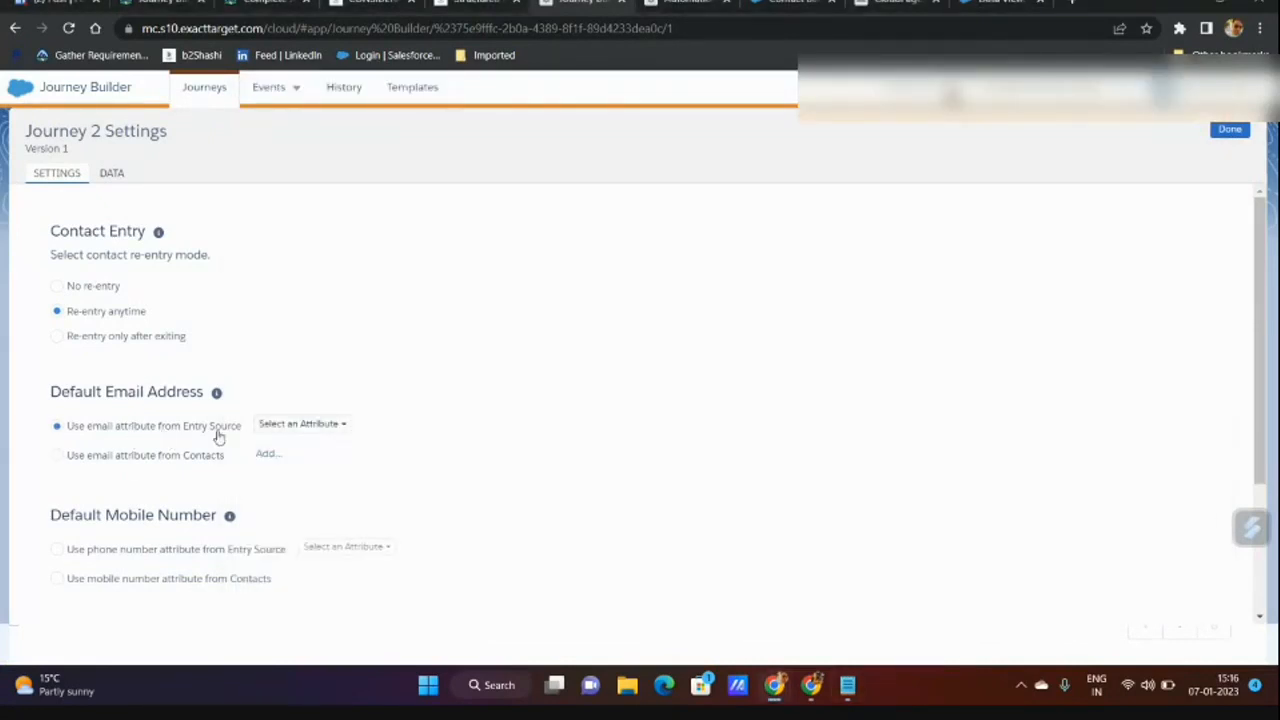
pyautogui.click(155, 459)
pyautogui.click(171, 431)
pyautogui.click(1228, 130)
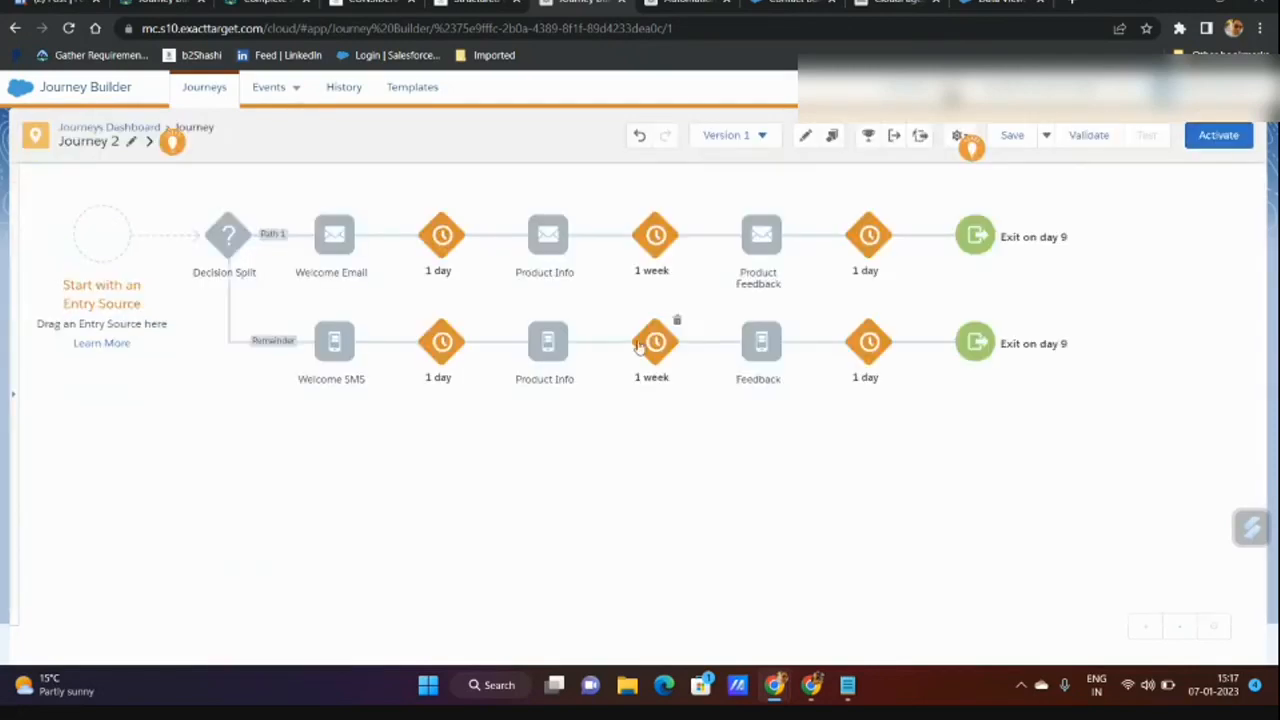
# Drop a Data Extension entry source onto the journey start and select Session 1.
pyautogui.click(17, 396)
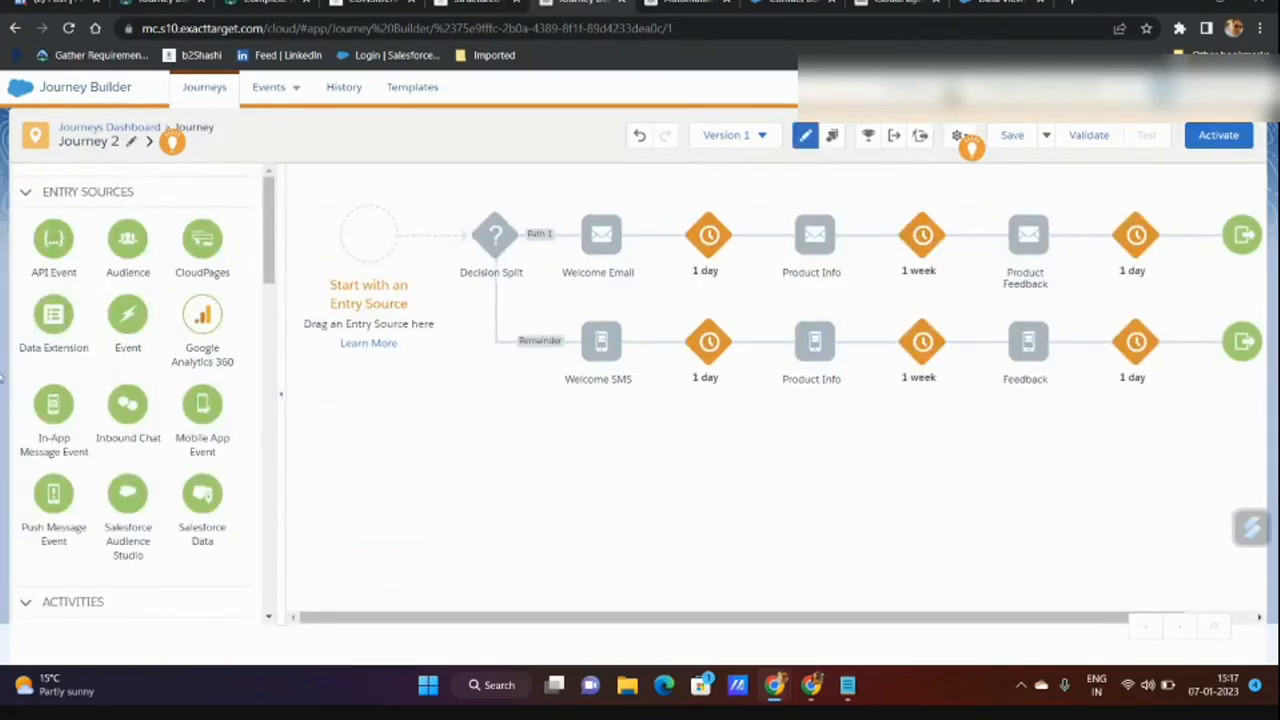
pyautogui.moveTo(52, 321); pyautogui.dragTo(368, 252)
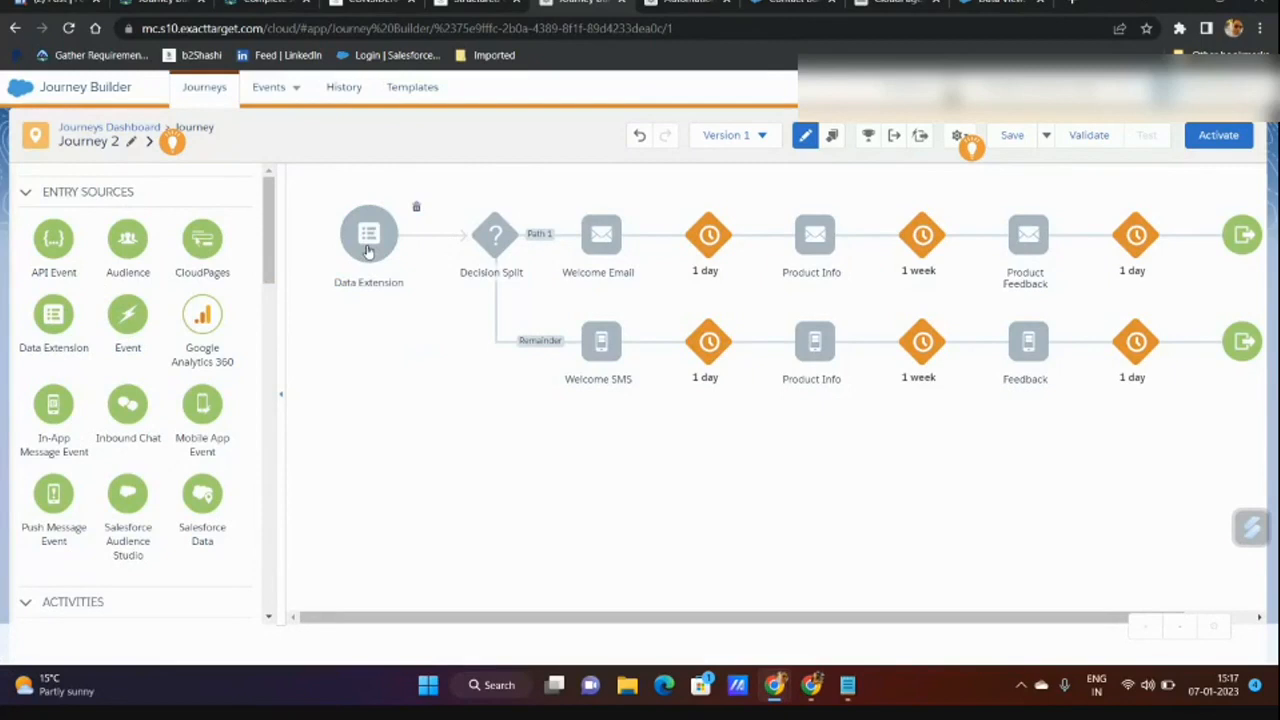
pyautogui.click(368, 250)
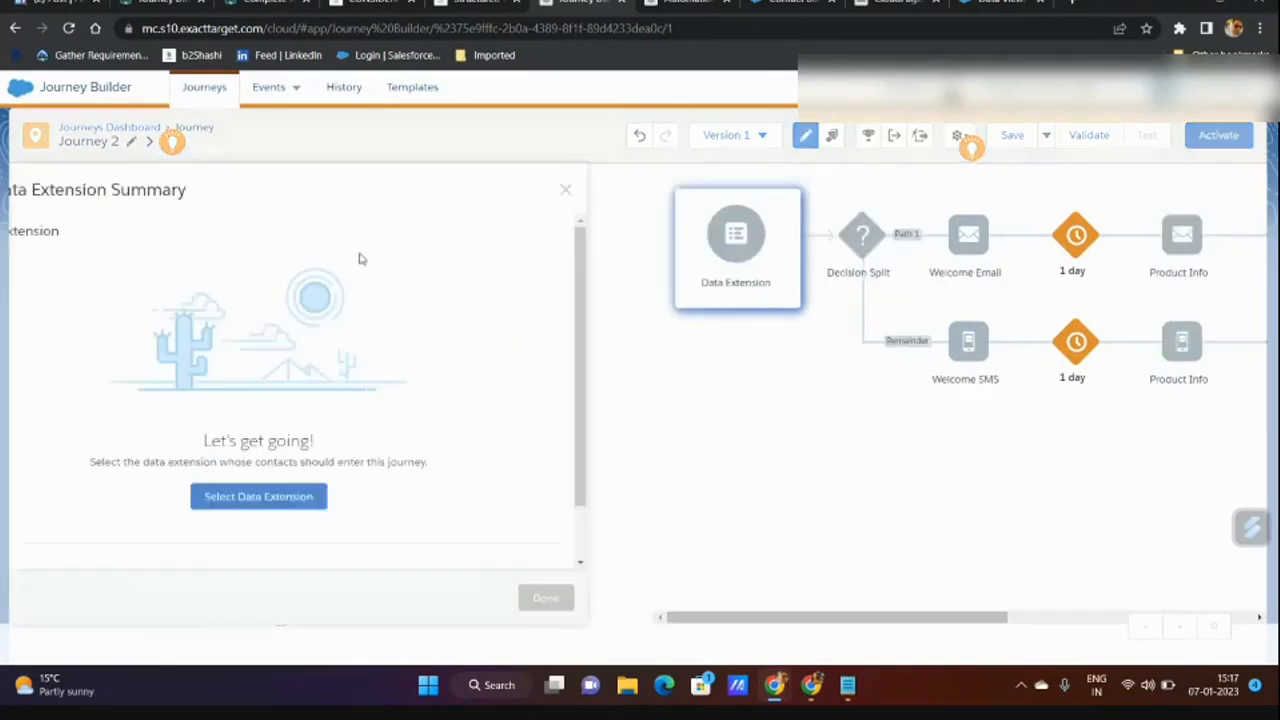
pyautogui.click(335, 497)
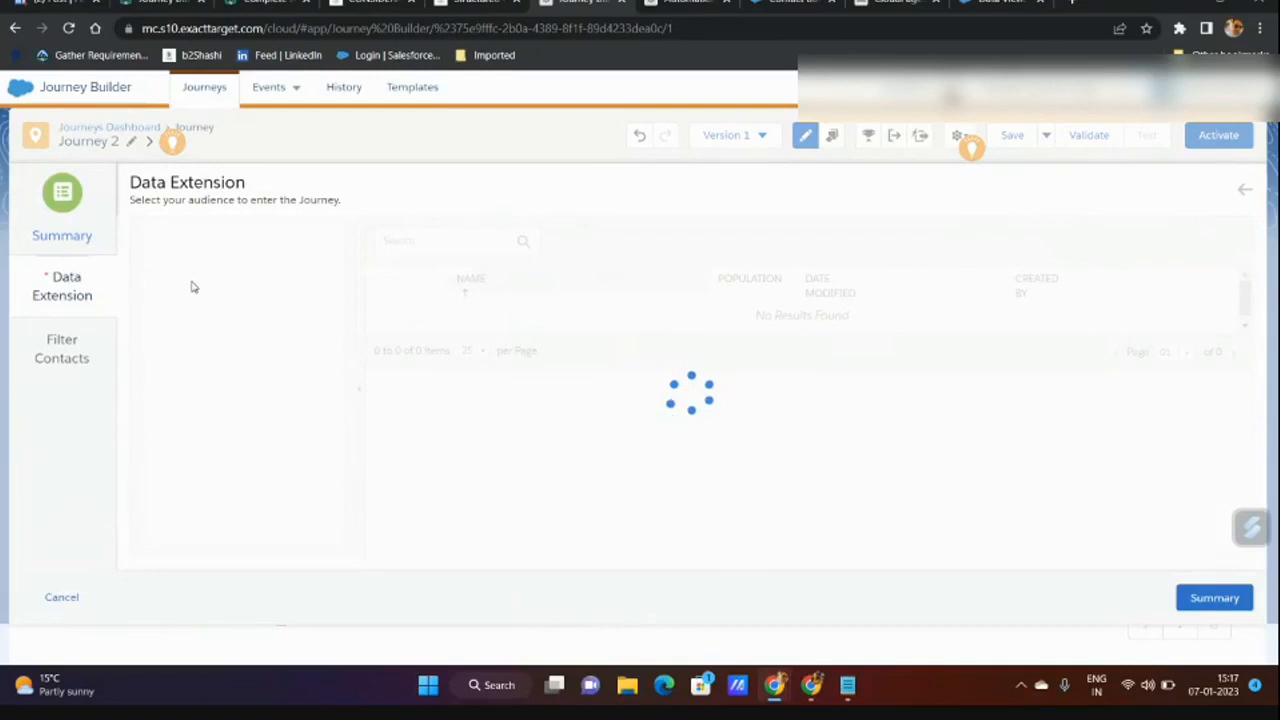
pyautogui.click(474, 306)
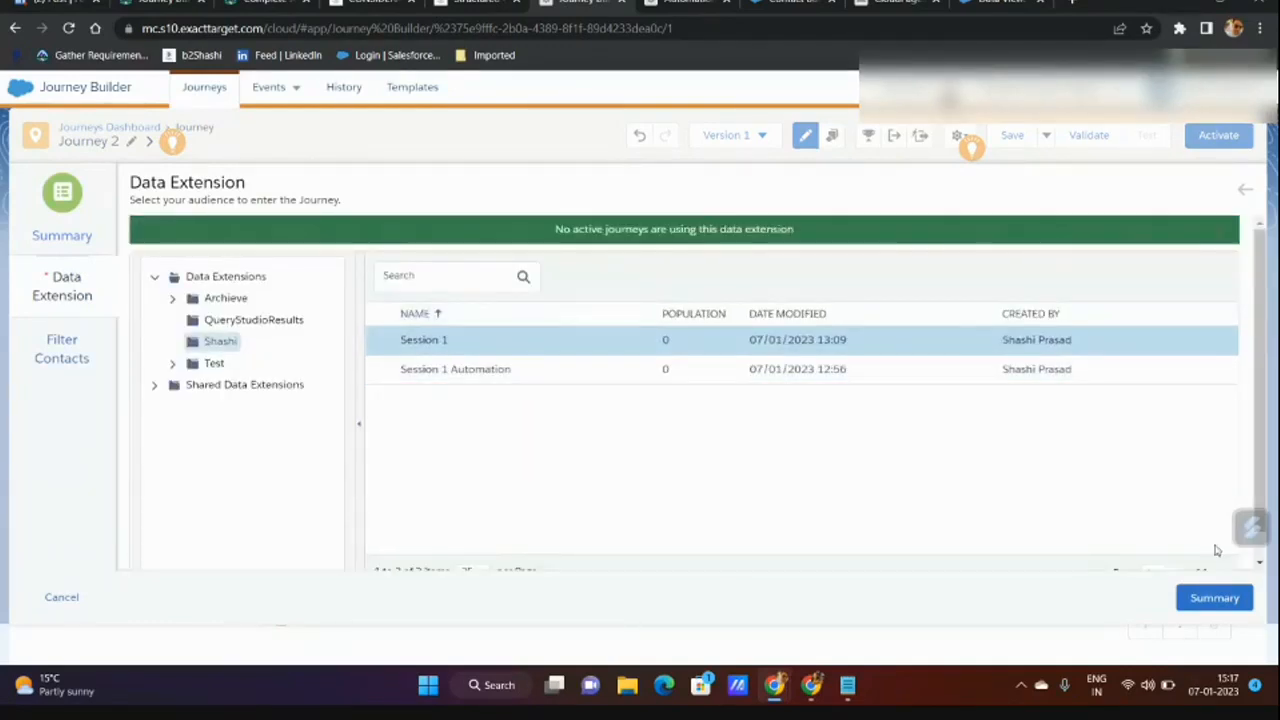
pyautogui.click(1214, 600)
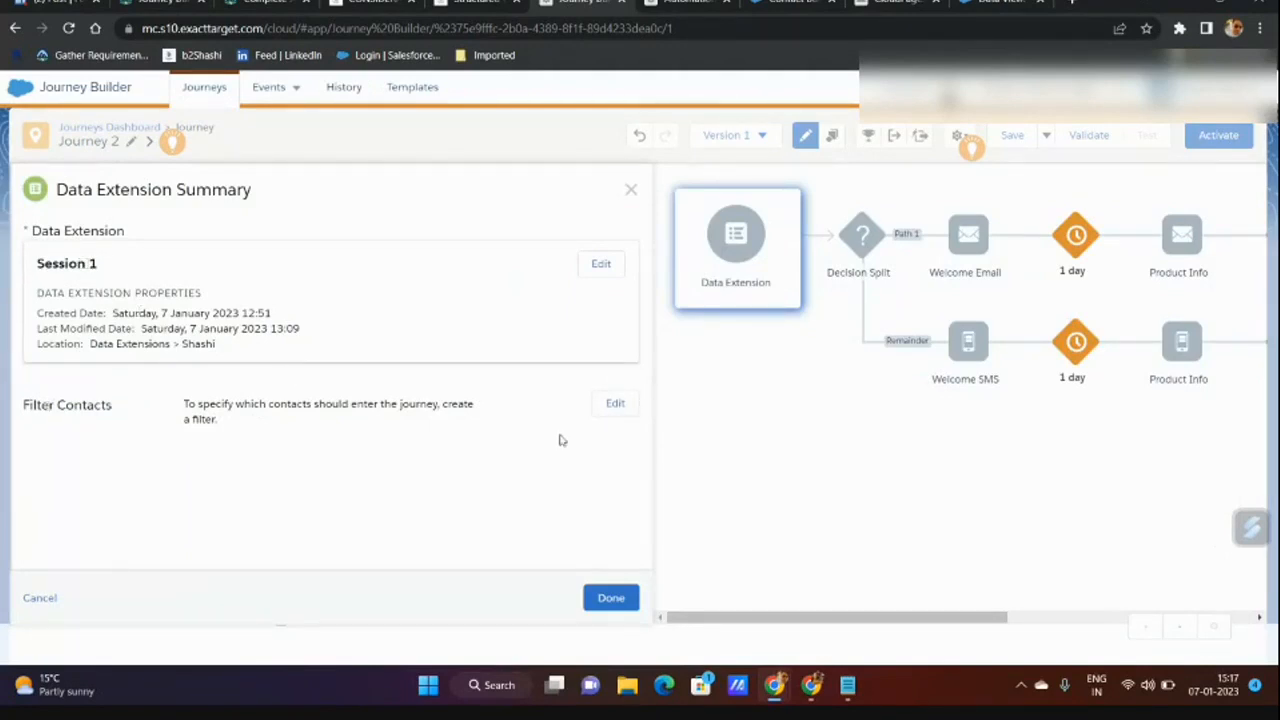
# Leave the entry's contact filter unchanged and discard the unsaved changes.
pyautogui.click(615, 404)
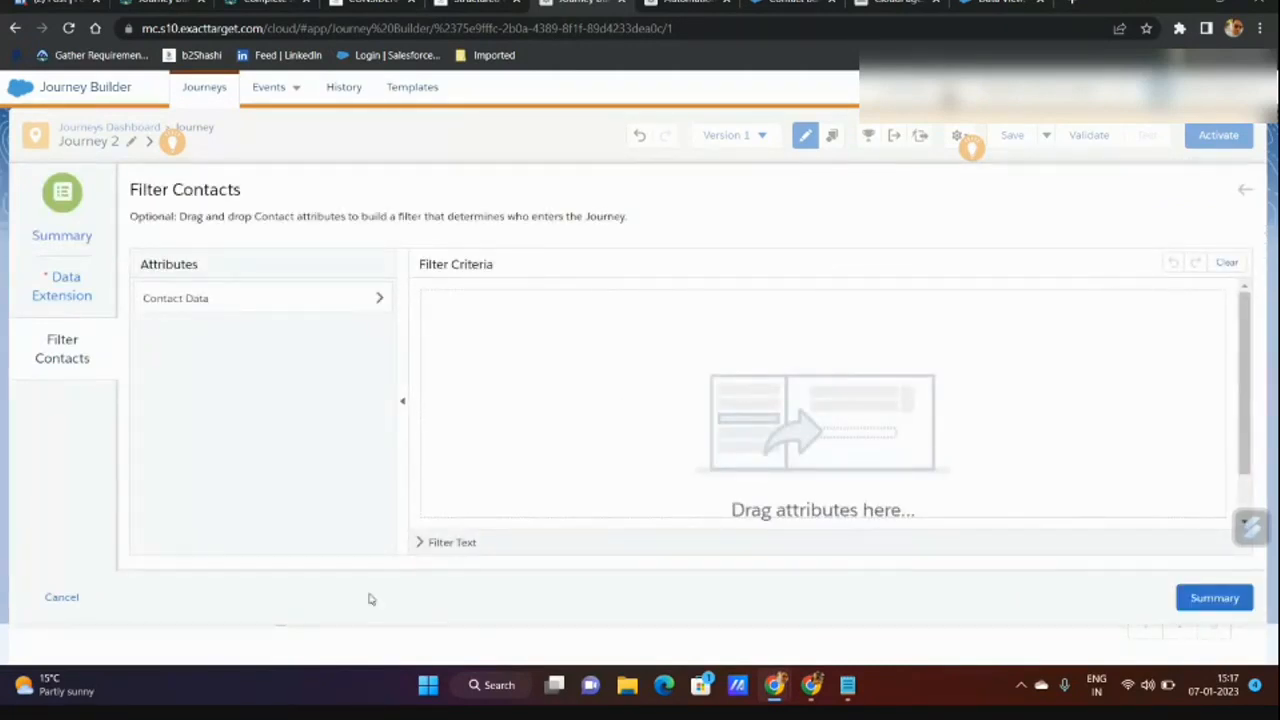
pyautogui.click(72, 600)
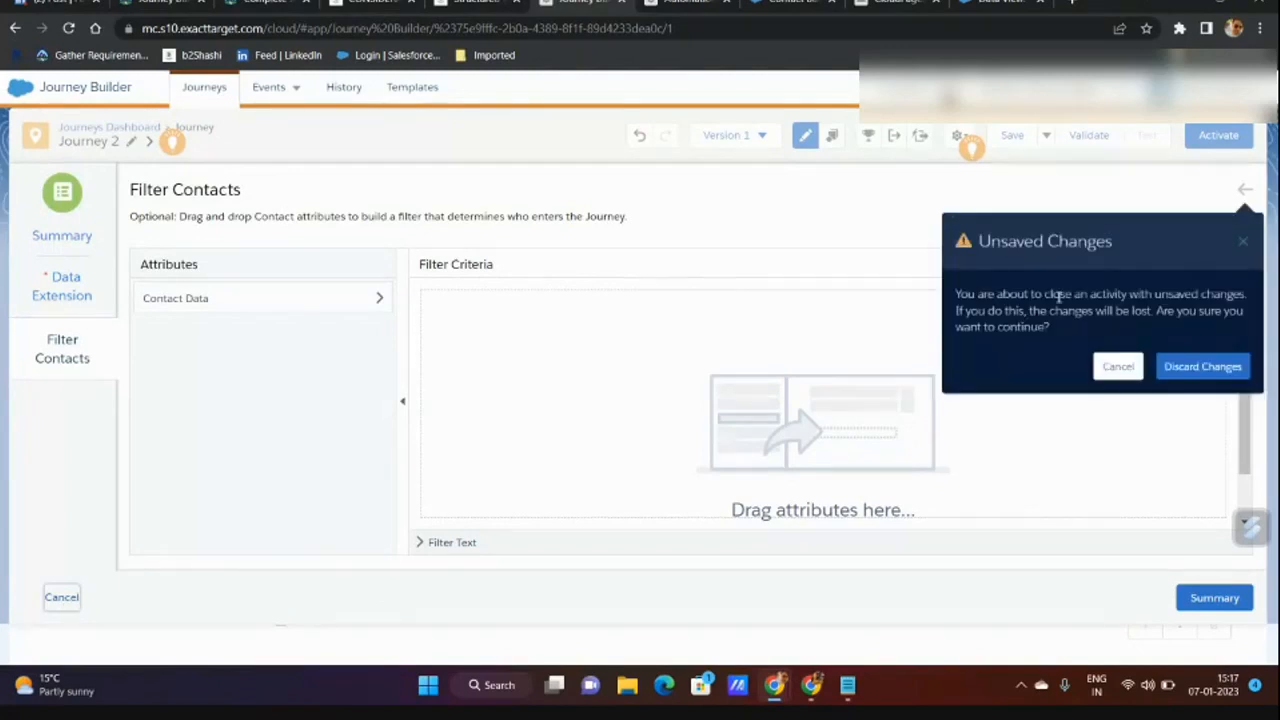
pyautogui.click(1196, 368)
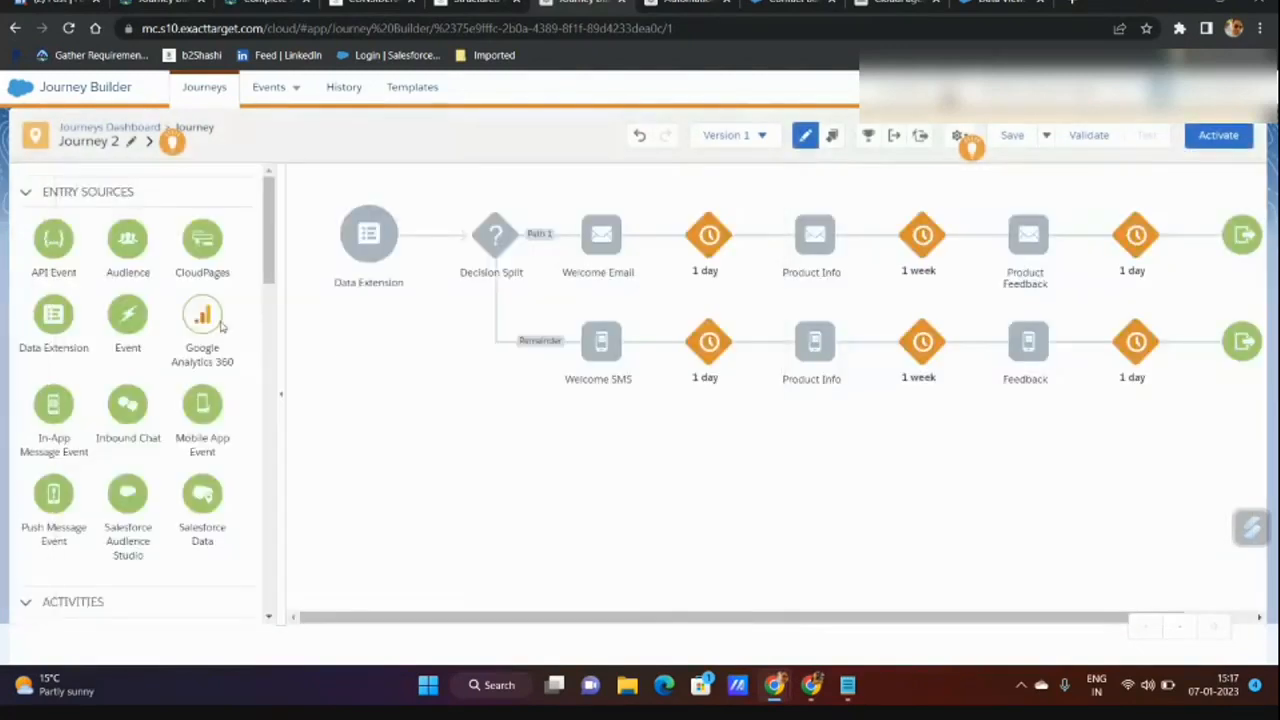
# Set the Session 1 data extension as Journey 2's entry source.
pyautogui.click(370, 240)
pyautogui.click(1214, 598)
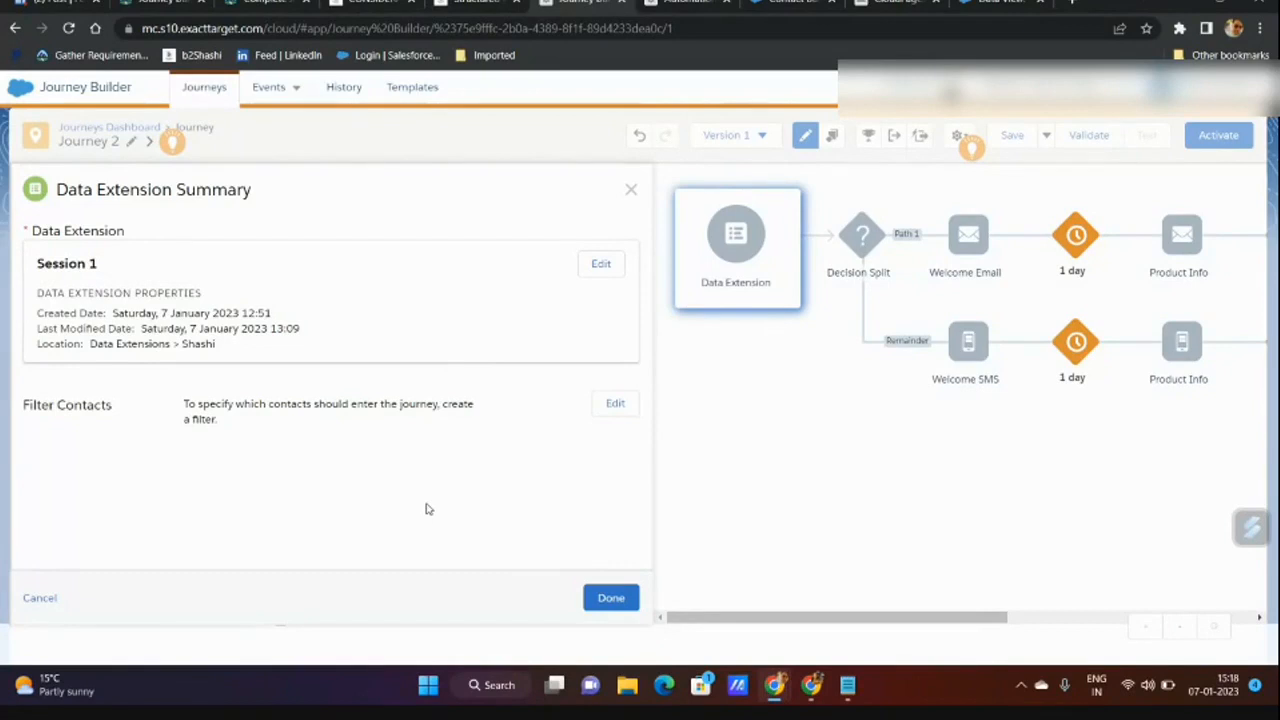
pyautogui.click(619, 600)
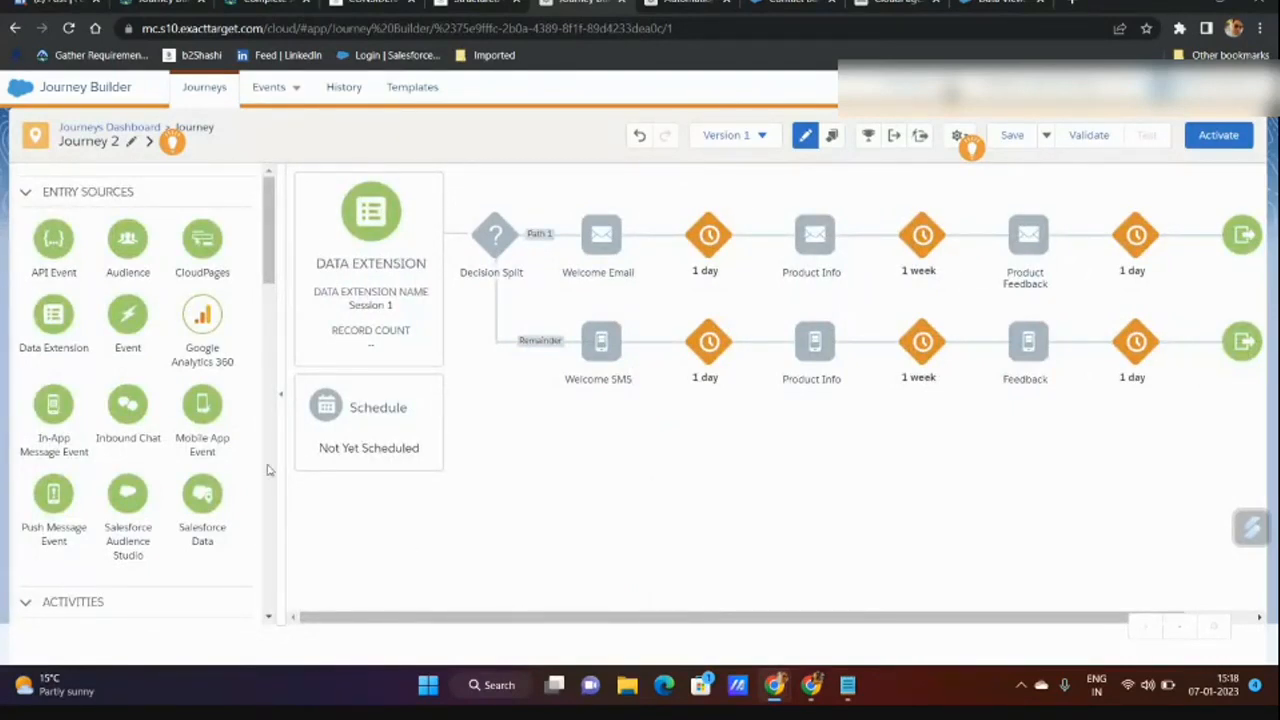
# Check the entry schedule options without setting one, then pan across the journey canvas.
pyautogui.click(400, 412)
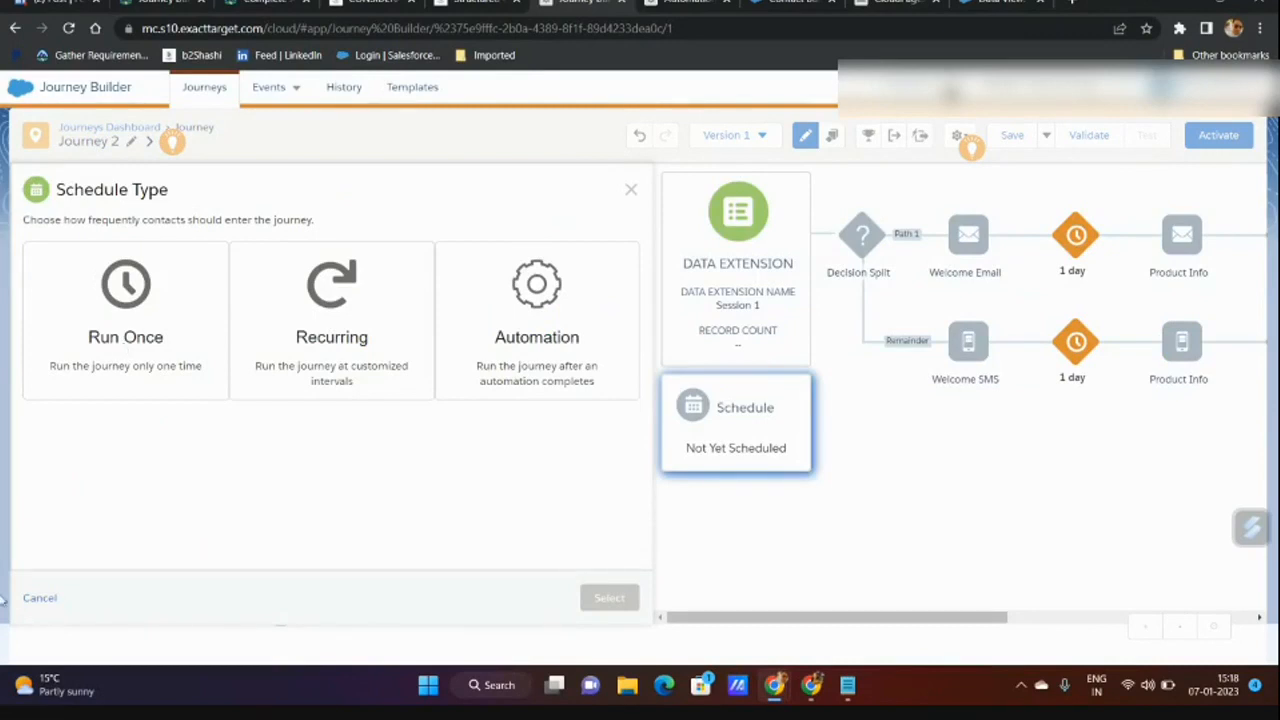
pyautogui.click(40, 598)
pyautogui.moveTo(610, 618); pyautogui.dragTo(1274, 212)
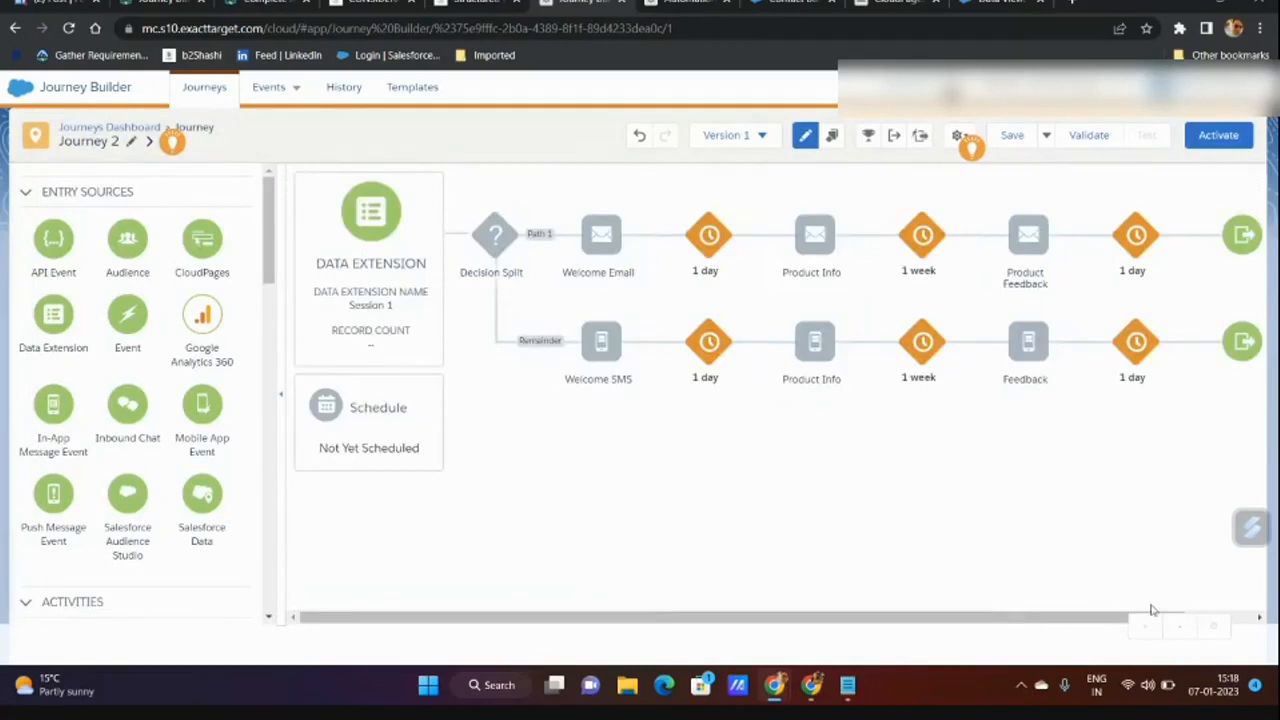
pyautogui.click(1260, 618)
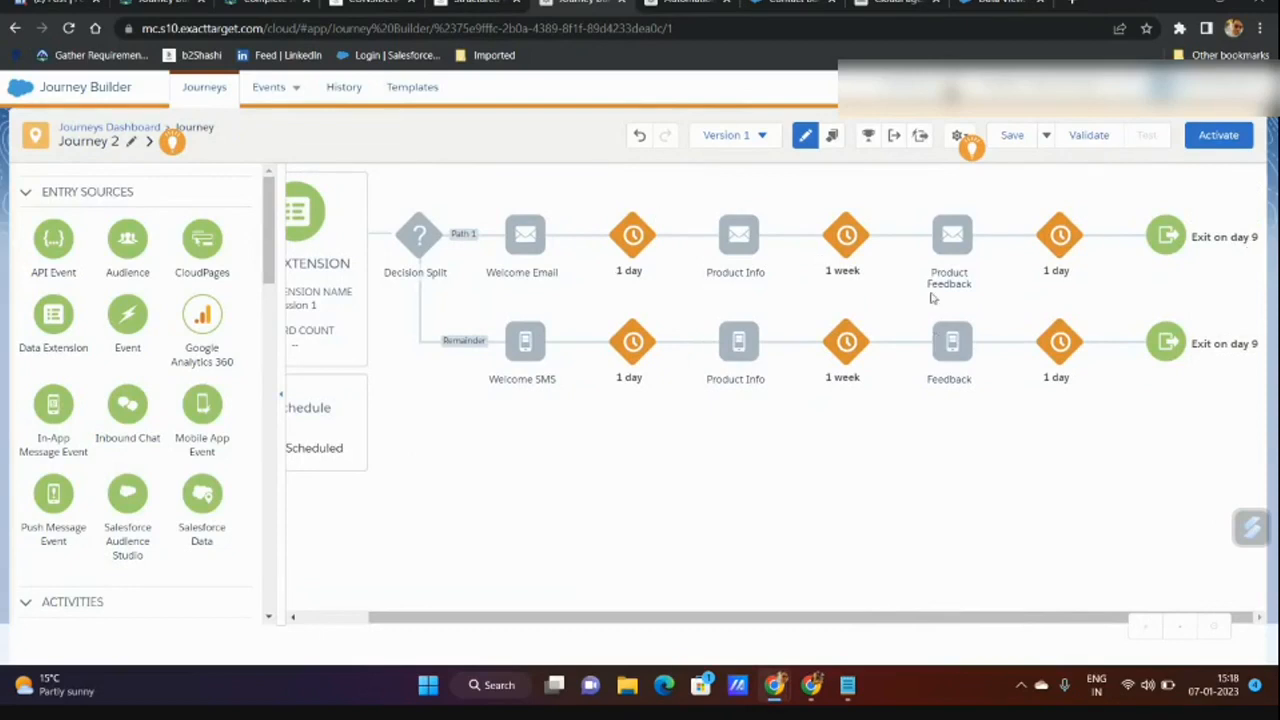
# Change the top path's last wait from 1 day to 5 minutes.
pyautogui.click(1068, 236)
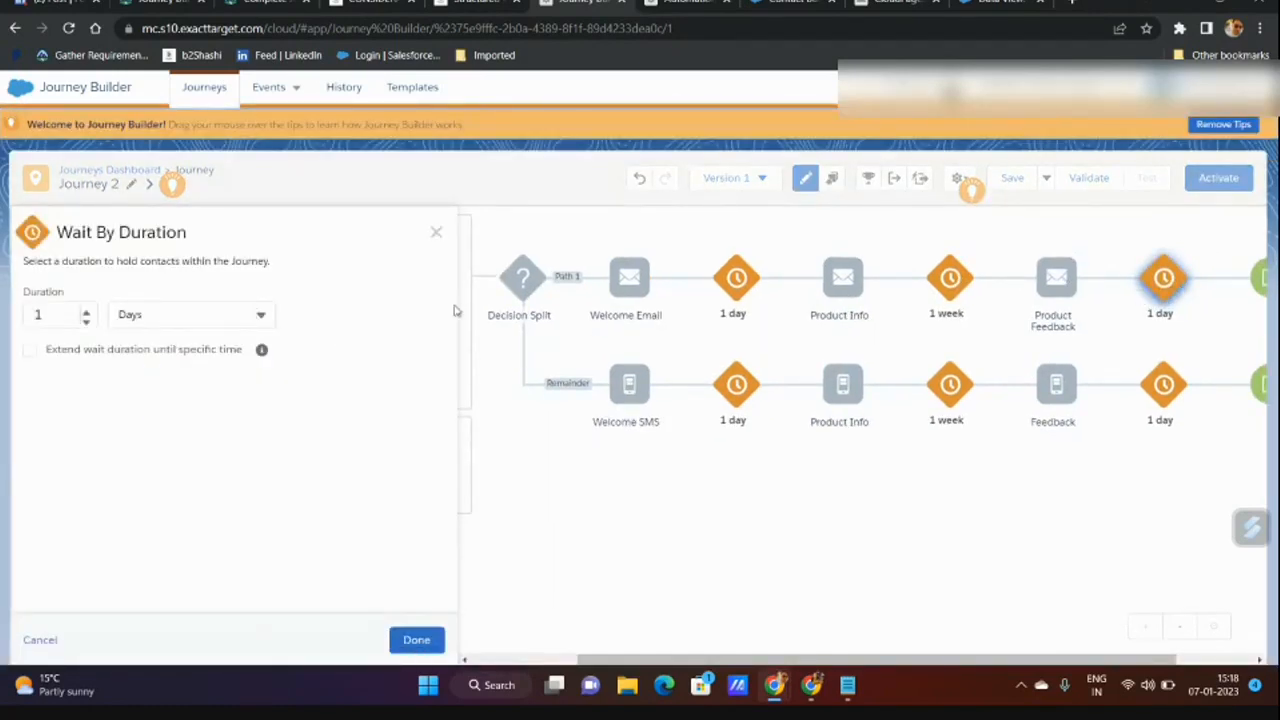
pyautogui.click(112, 316)
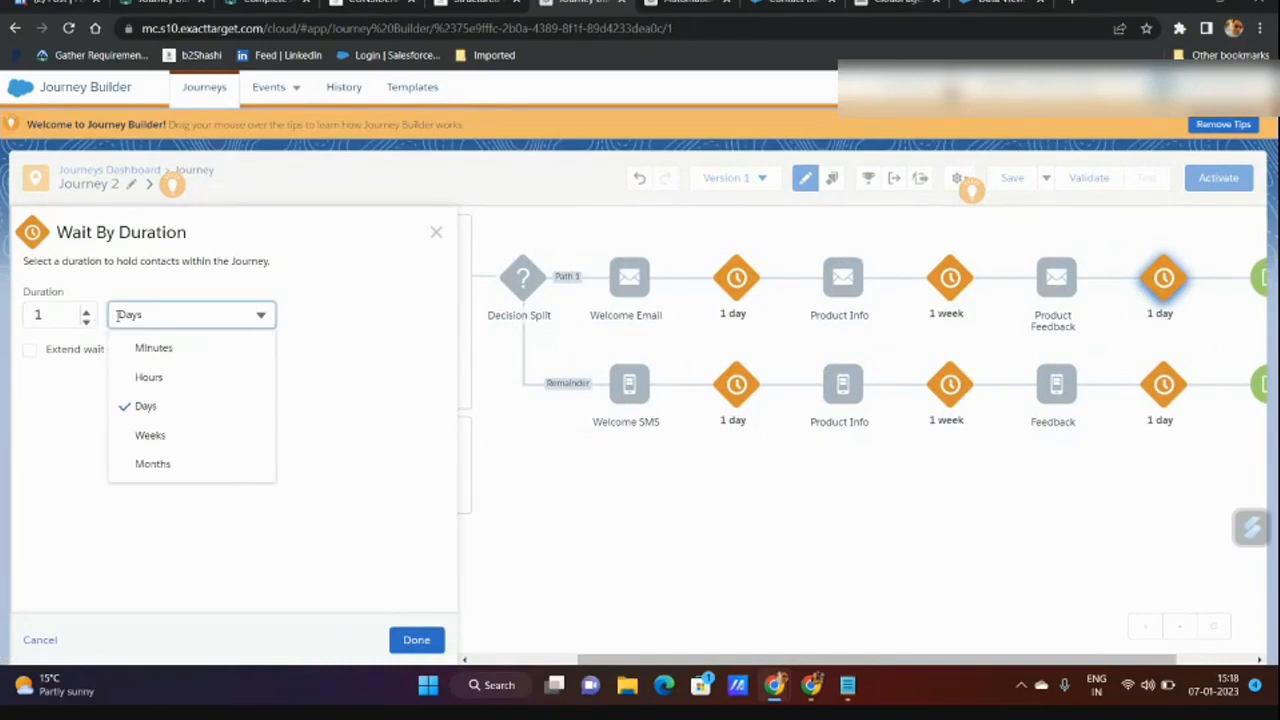
pyautogui.click(142, 347)
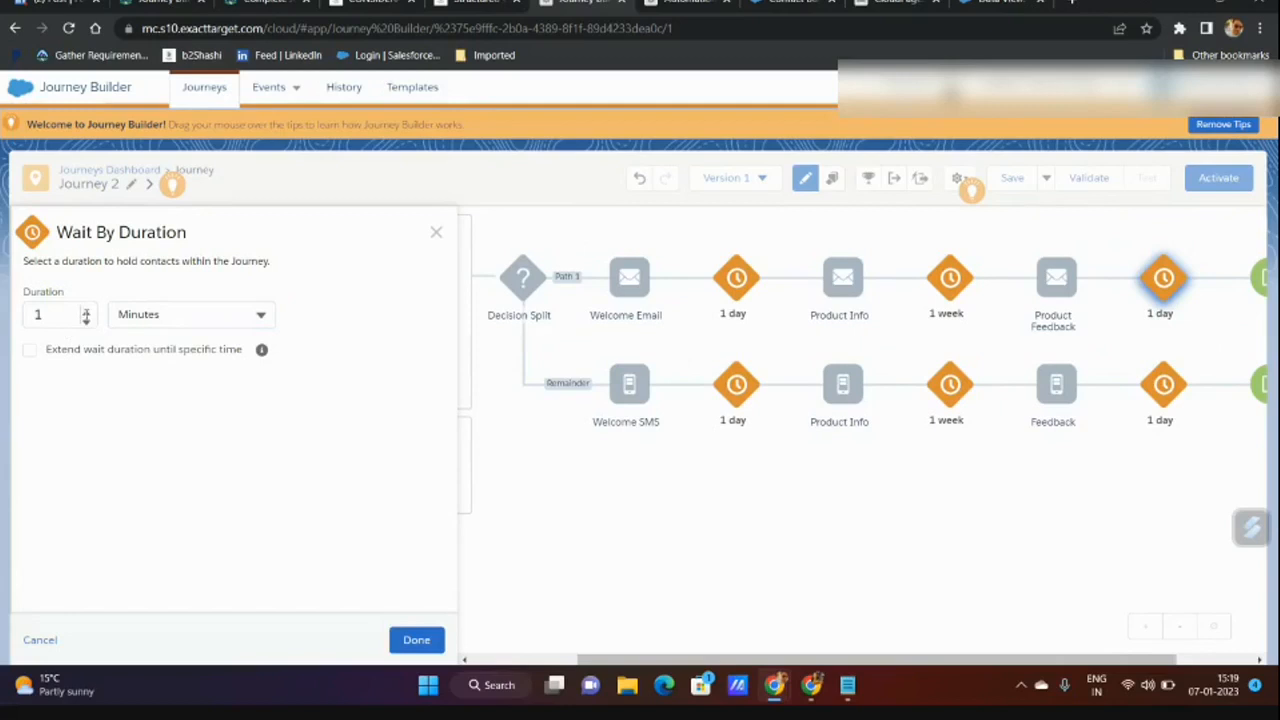
pyautogui.click(85, 313)
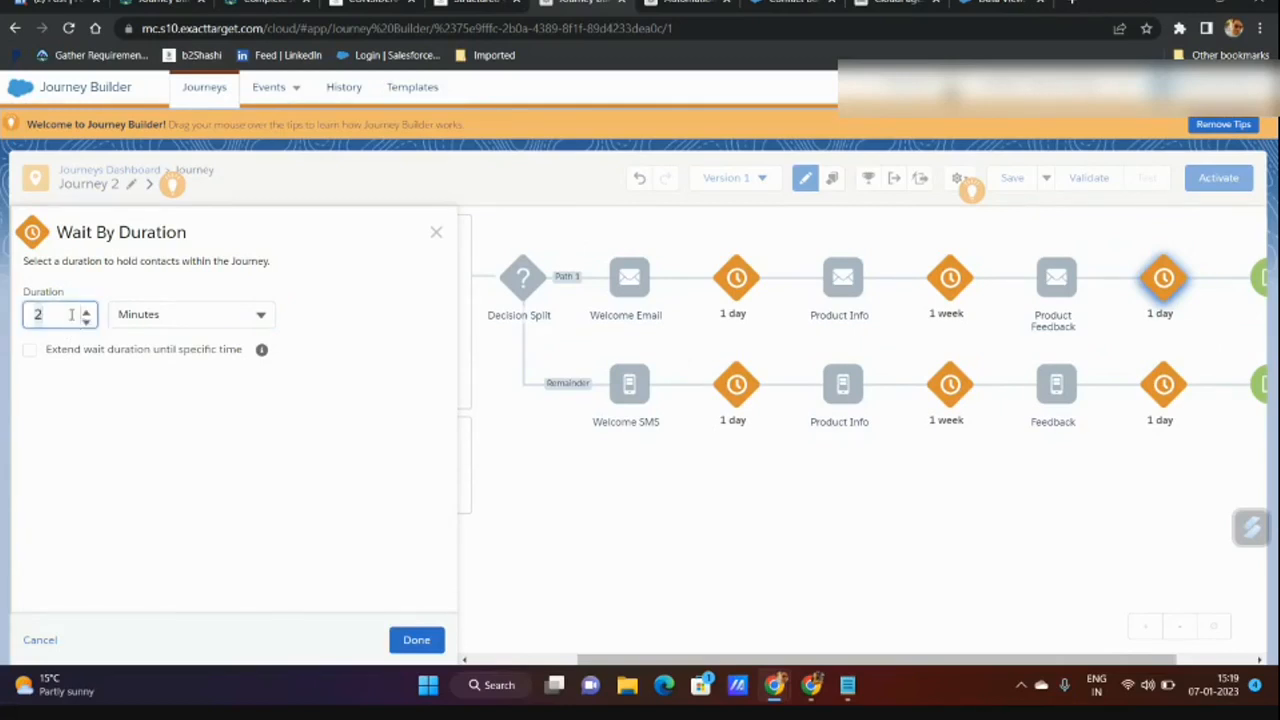
pyautogui.write('5')
pyautogui.click(418, 641)
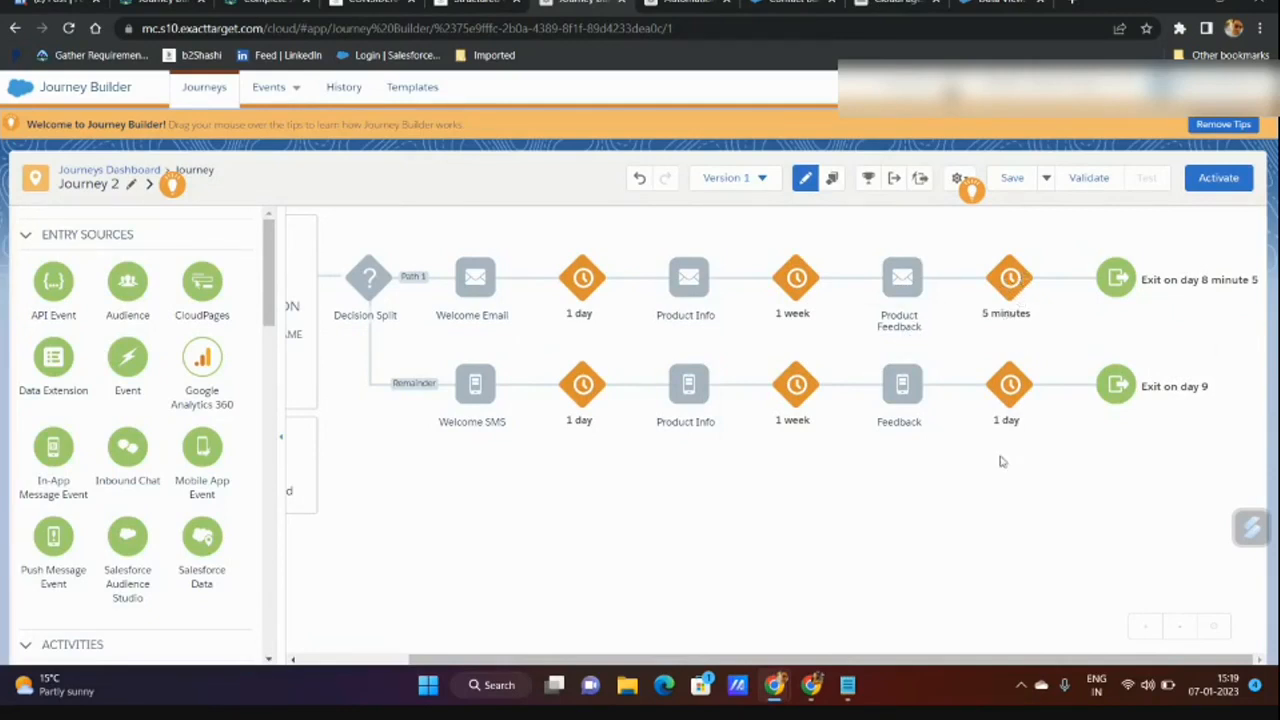
# Change the lower path's last wait to 5 minutes as well.
pyautogui.click(1012, 388)
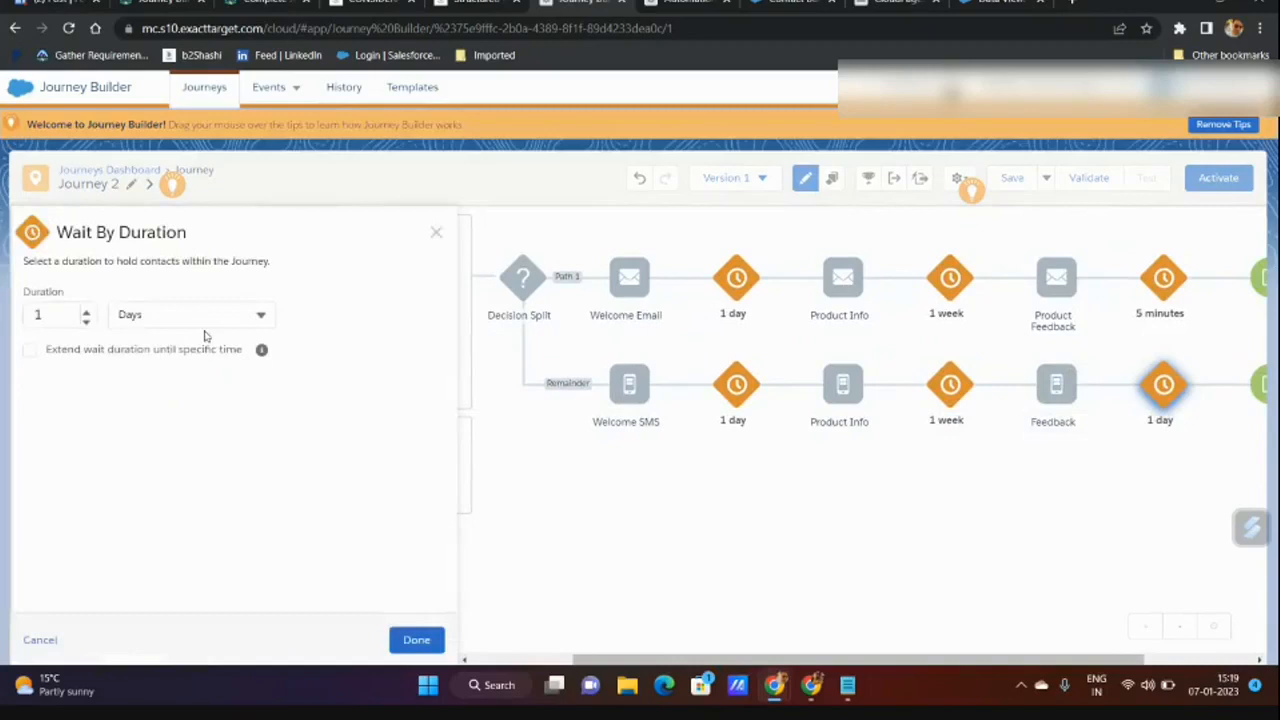
pyautogui.click(248, 326)
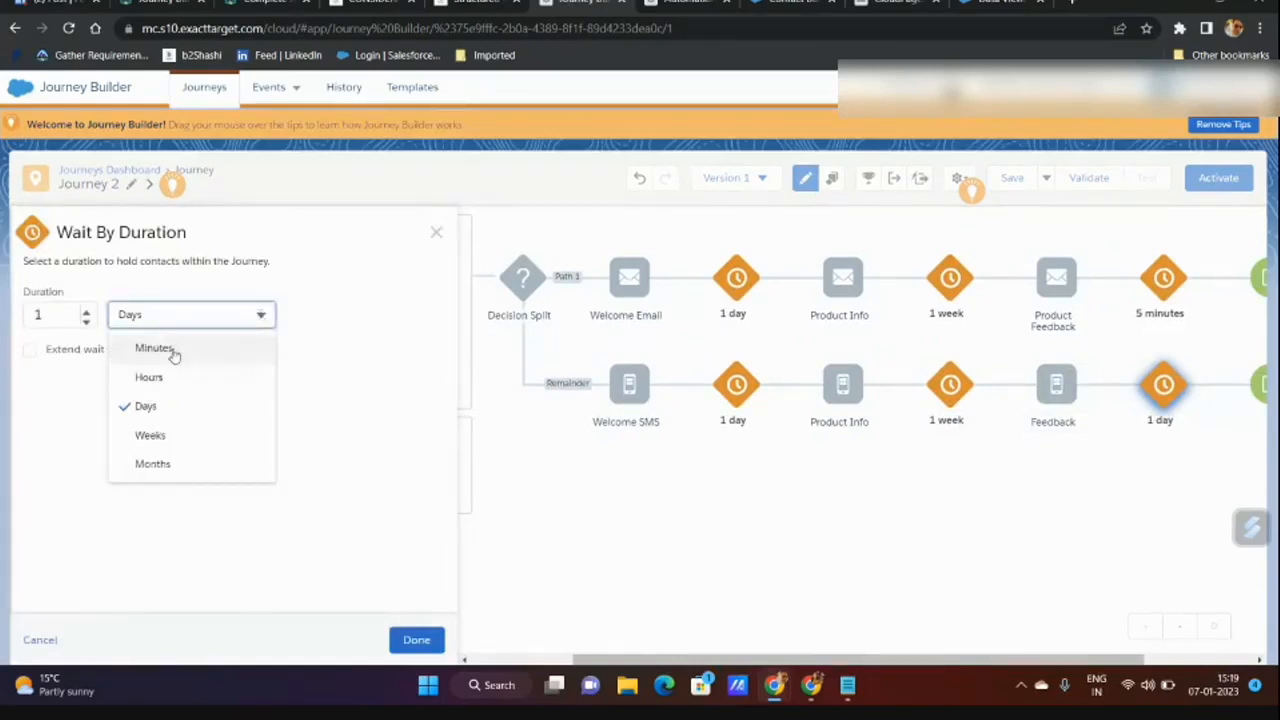
pyautogui.click(171, 351)
pyautogui.click(50, 316)
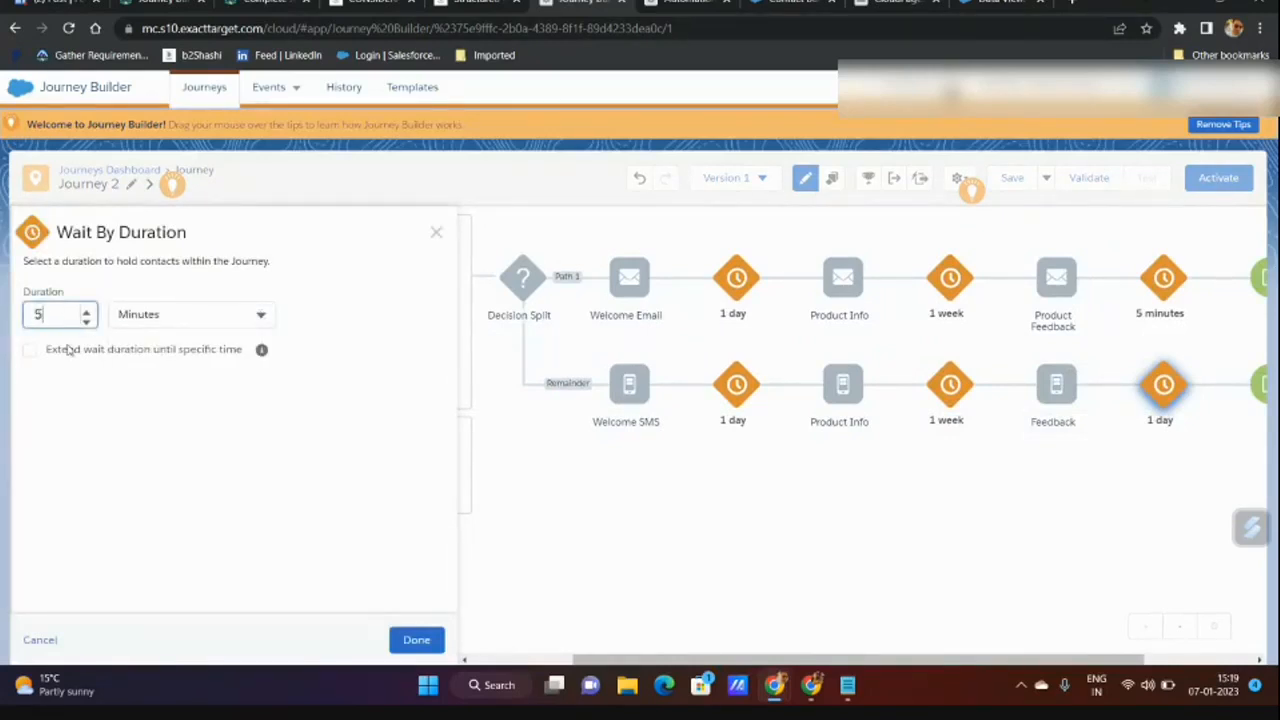
pyautogui.click(414, 640)
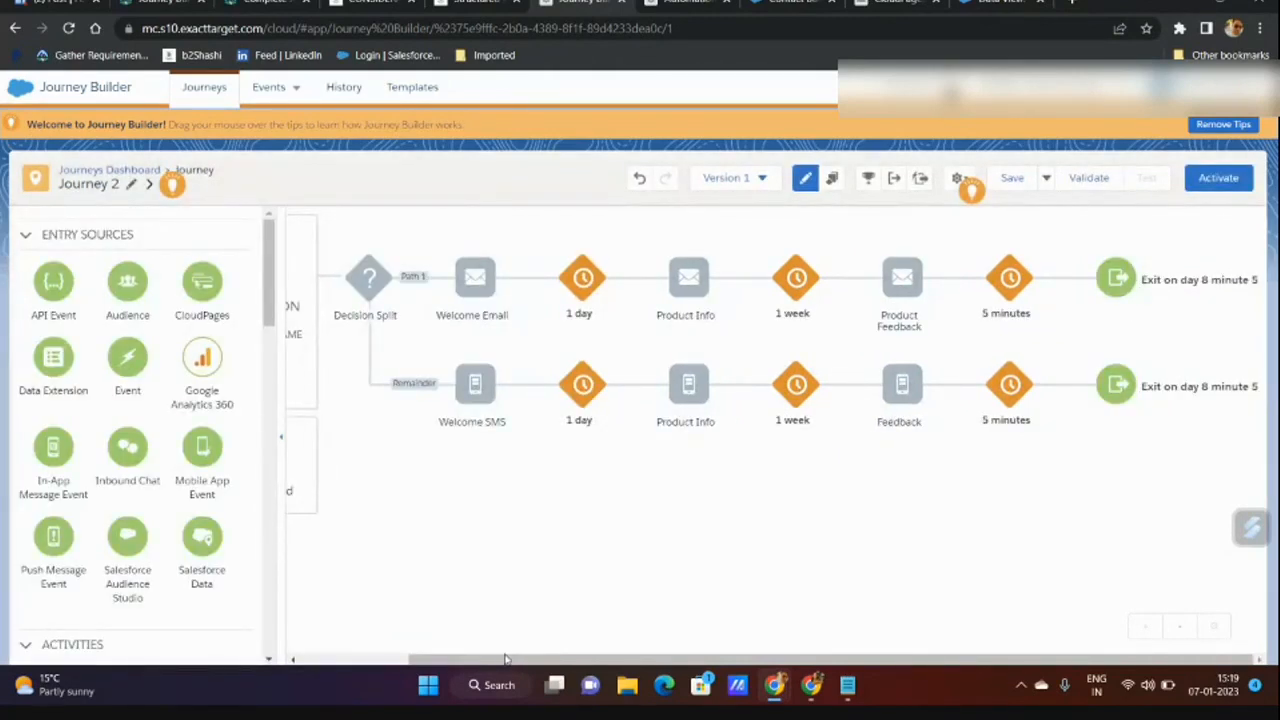
pyautogui.moveTo(505, 659); pyautogui.dragTo(401, 527)
pyautogui.moveTo(1004, 660); pyautogui.dragTo(1150, 640)
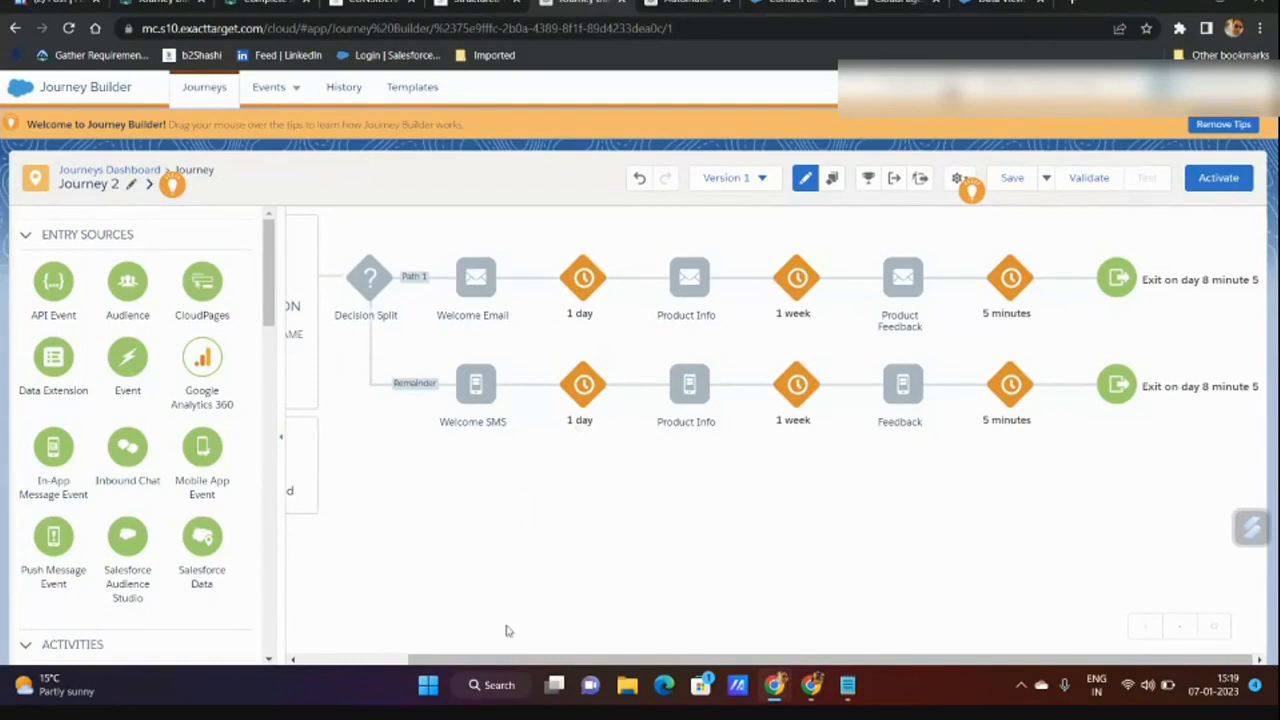
# Choose a Recurring entry schedule type and begin defining its schedule.
pyautogui.hscroll(-2, 408, 516)
pyautogui.click(400, 486)
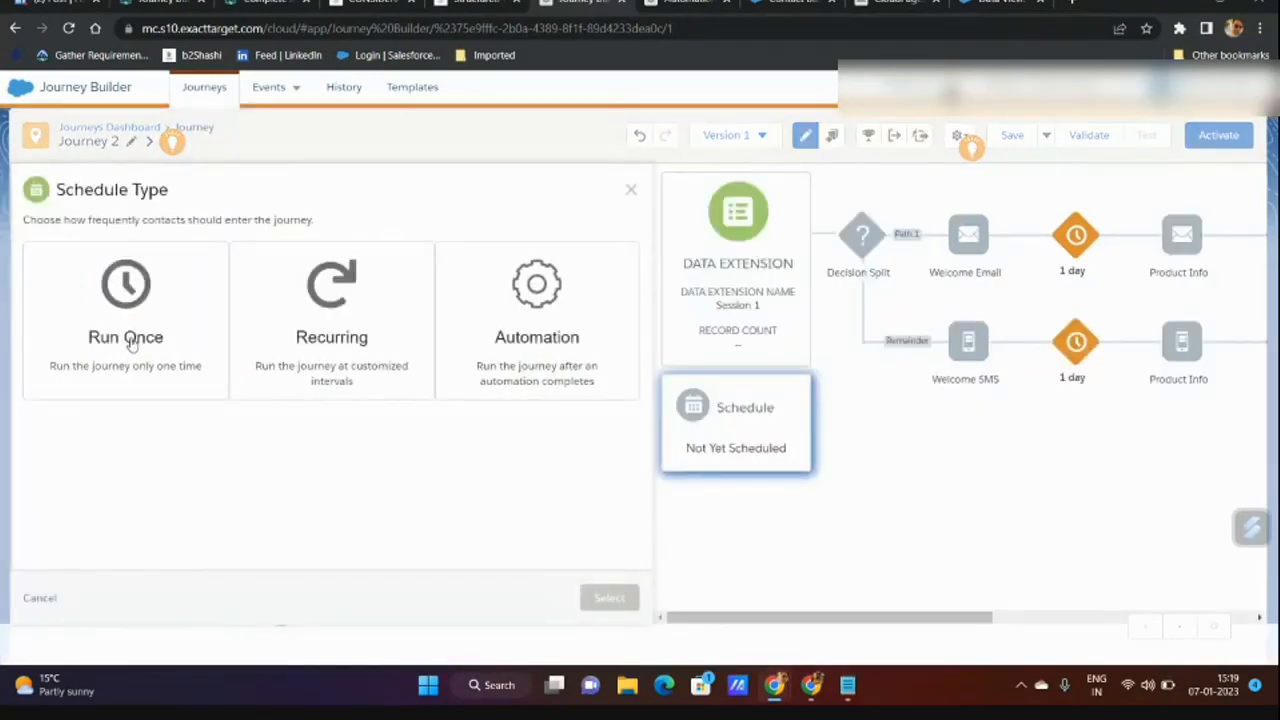
pyautogui.click(350, 330)
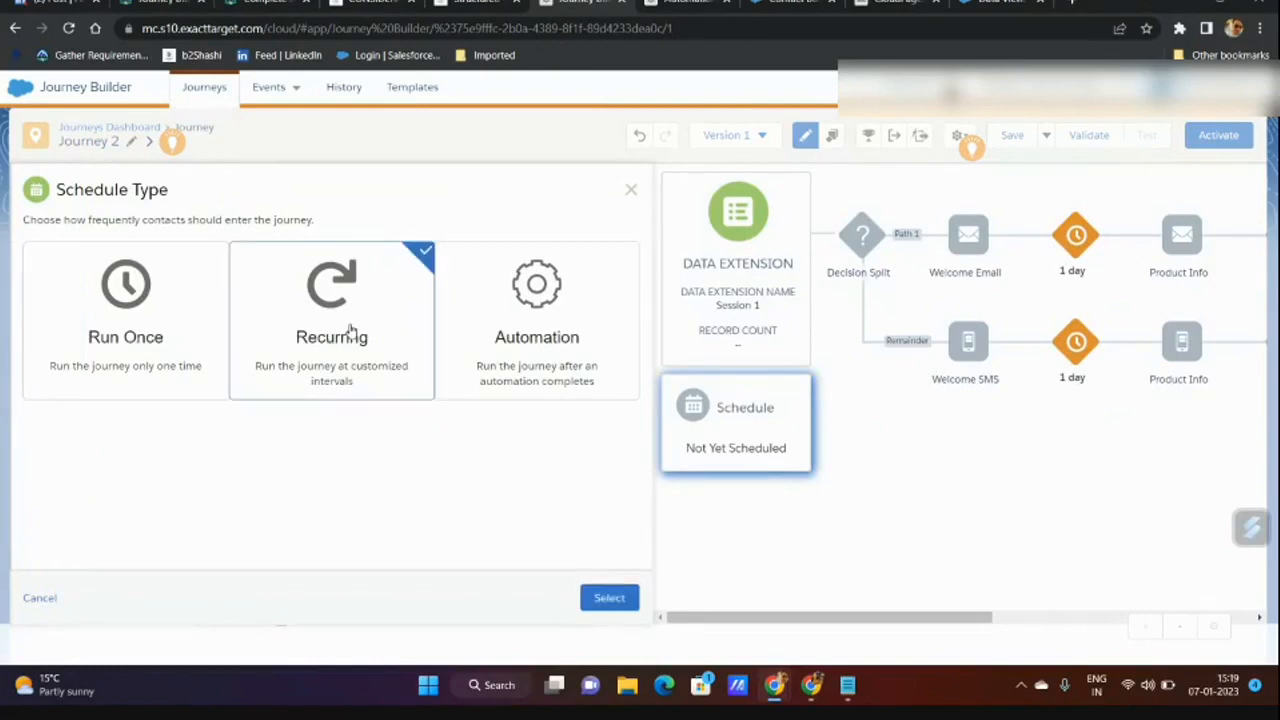
pyautogui.click(606, 600)
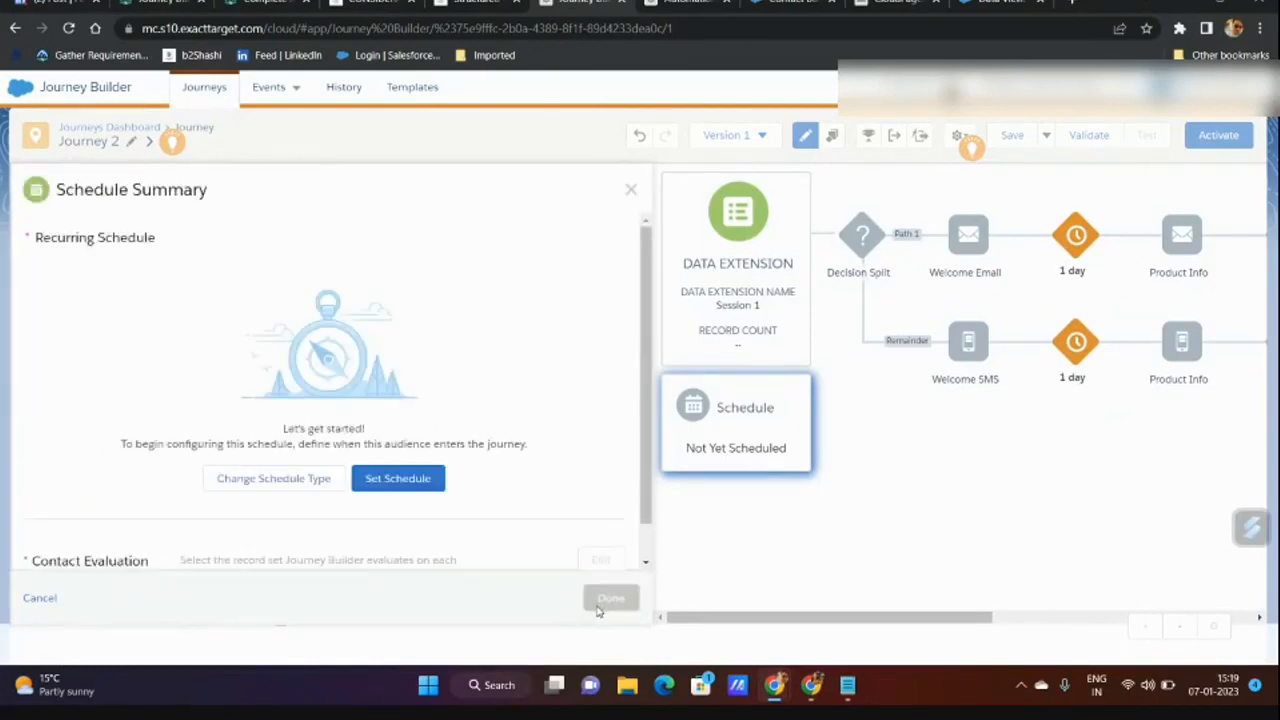
pyautogui.click(396, 481)
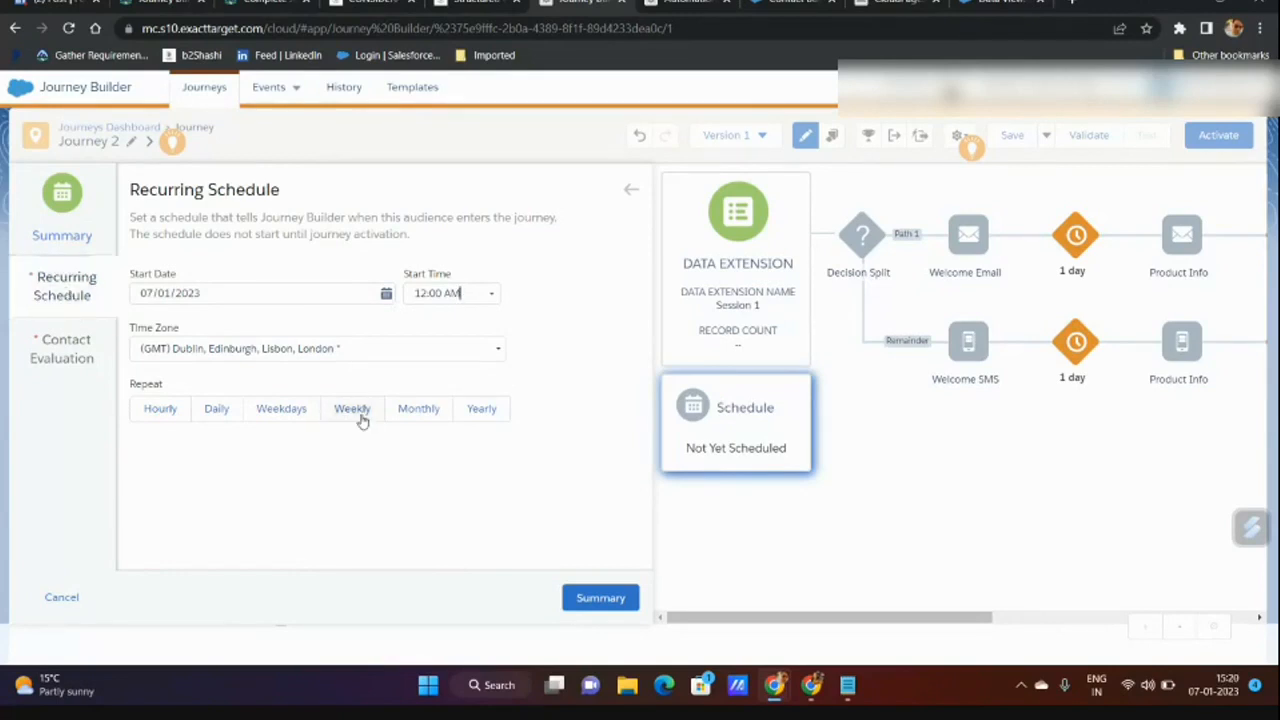
# Try the Weekdays, Weekly, Monthly and Hourly repeat options, then cancel the setup.
pyautogui.click(278, 409)
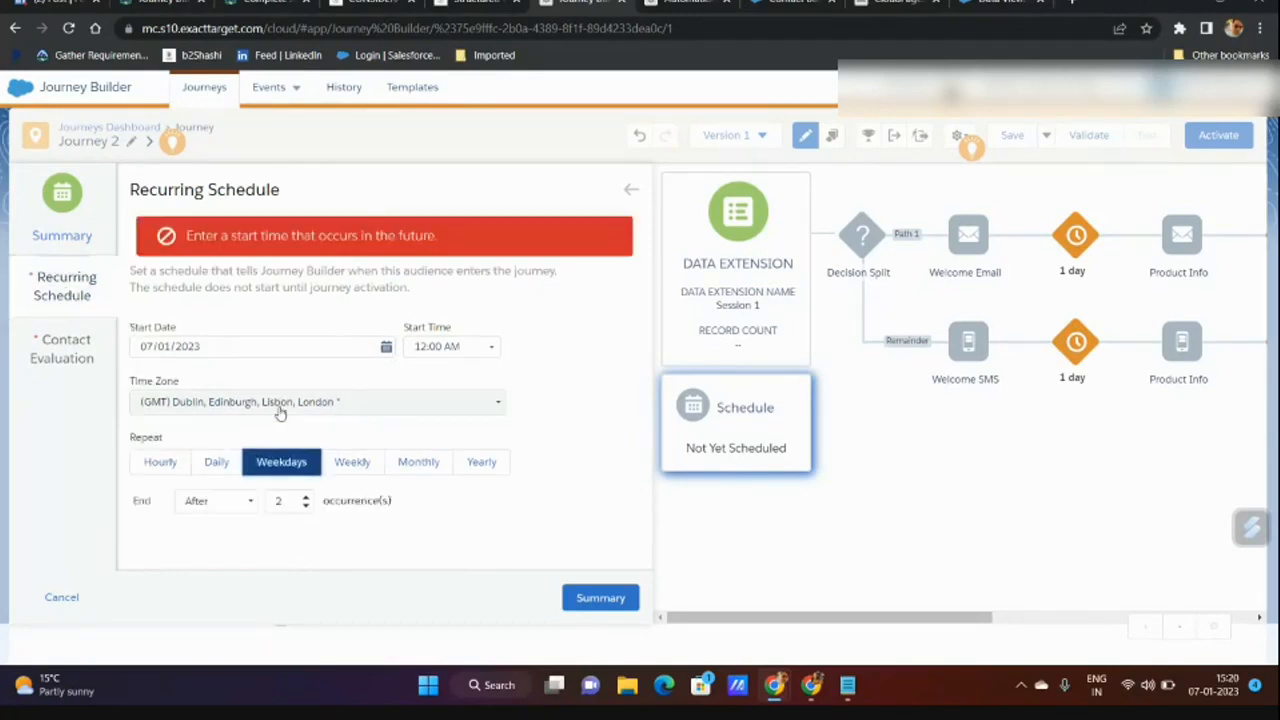
pyautogui.click(352, 463)
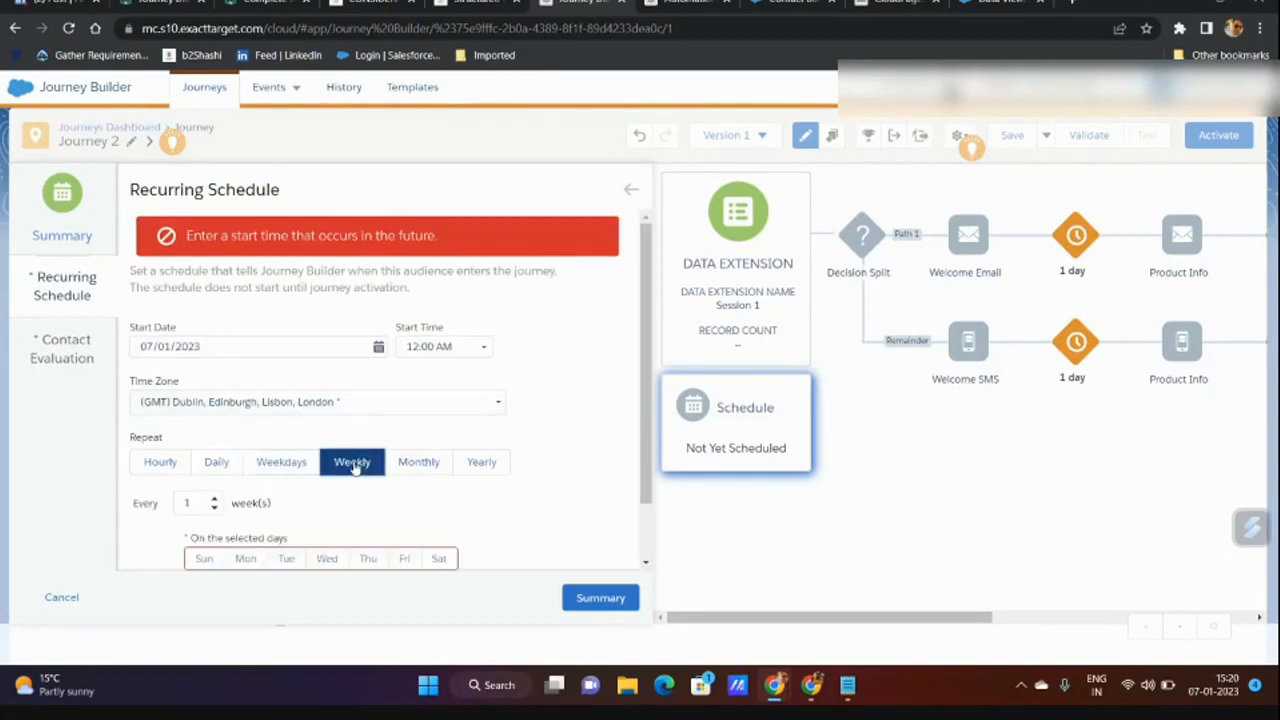
pyautogui.click(400, 470)
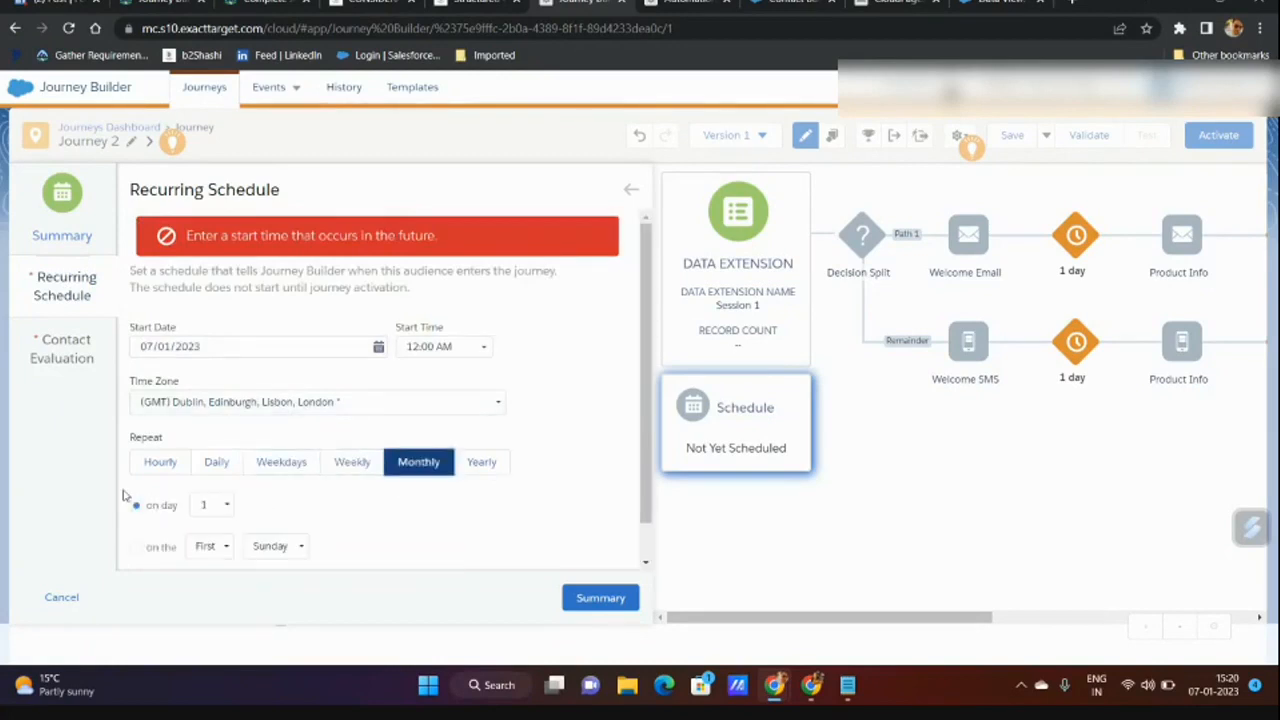
pyautogui.click(162, 466)
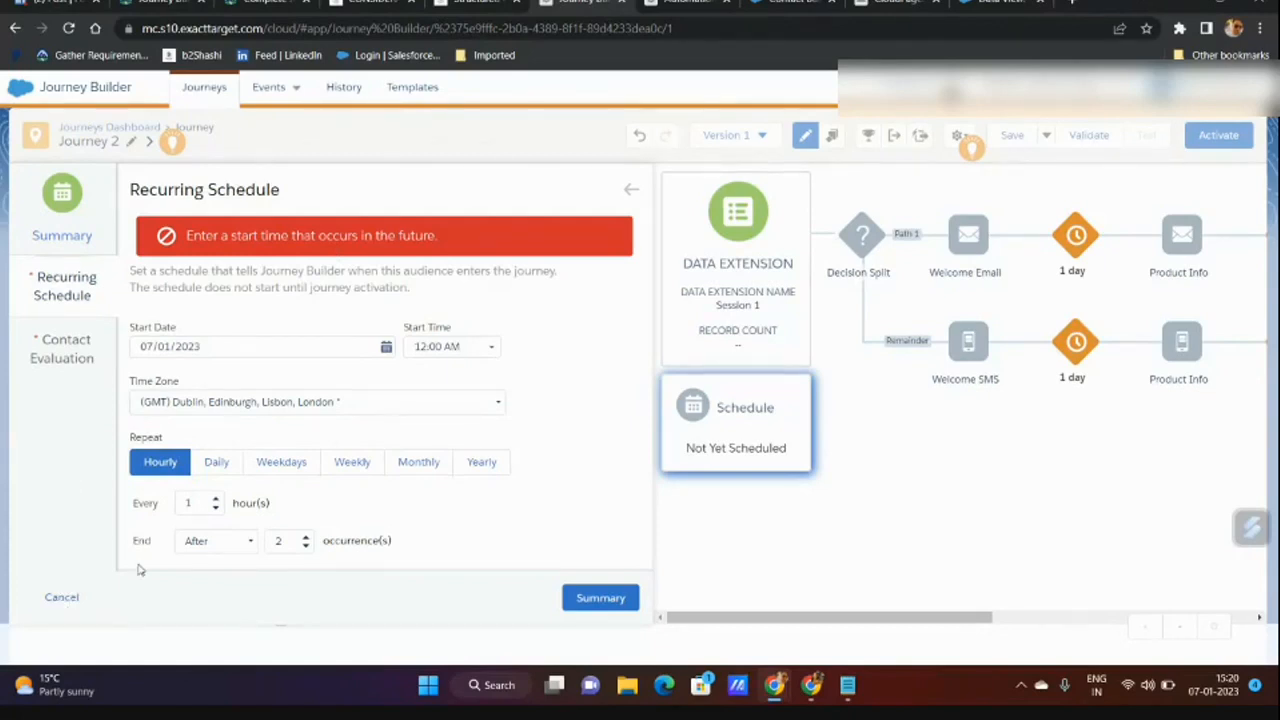
pyautogui.click(61, 597)
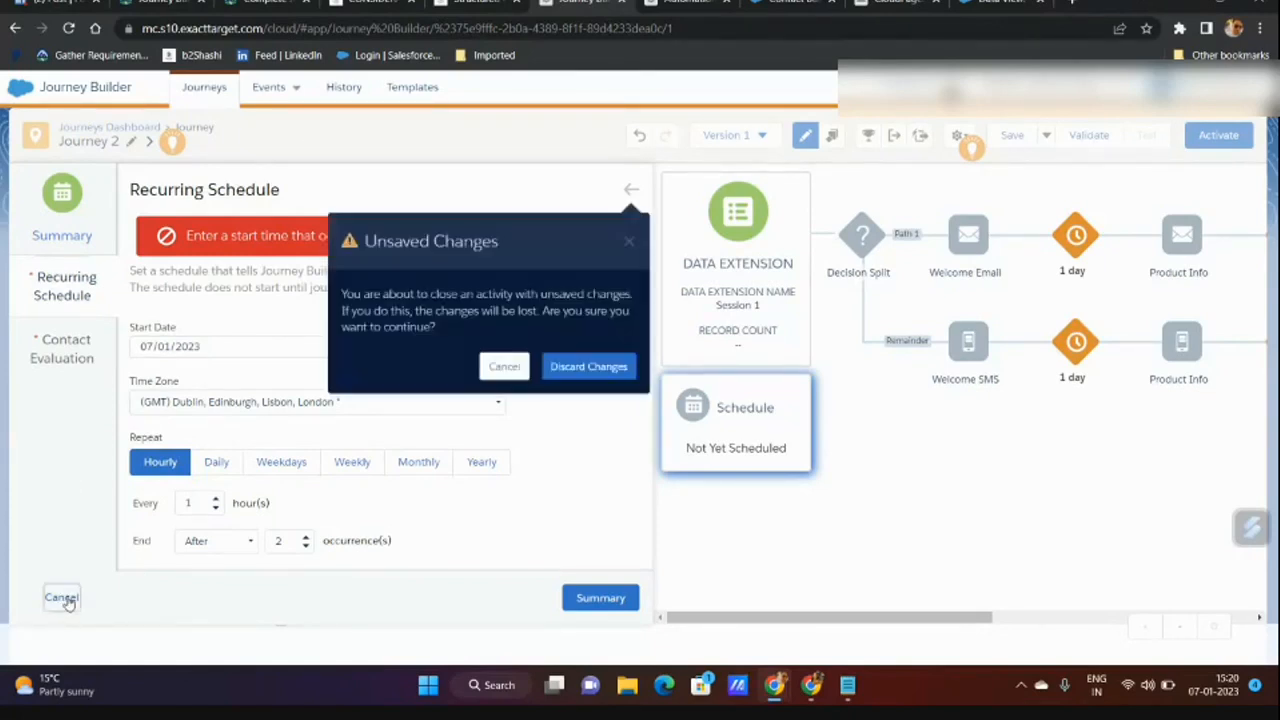
# Discard the recurring schedule, choose the Automation schedule type, and go to Automation Studio.
pyautogui.click(614, 367)
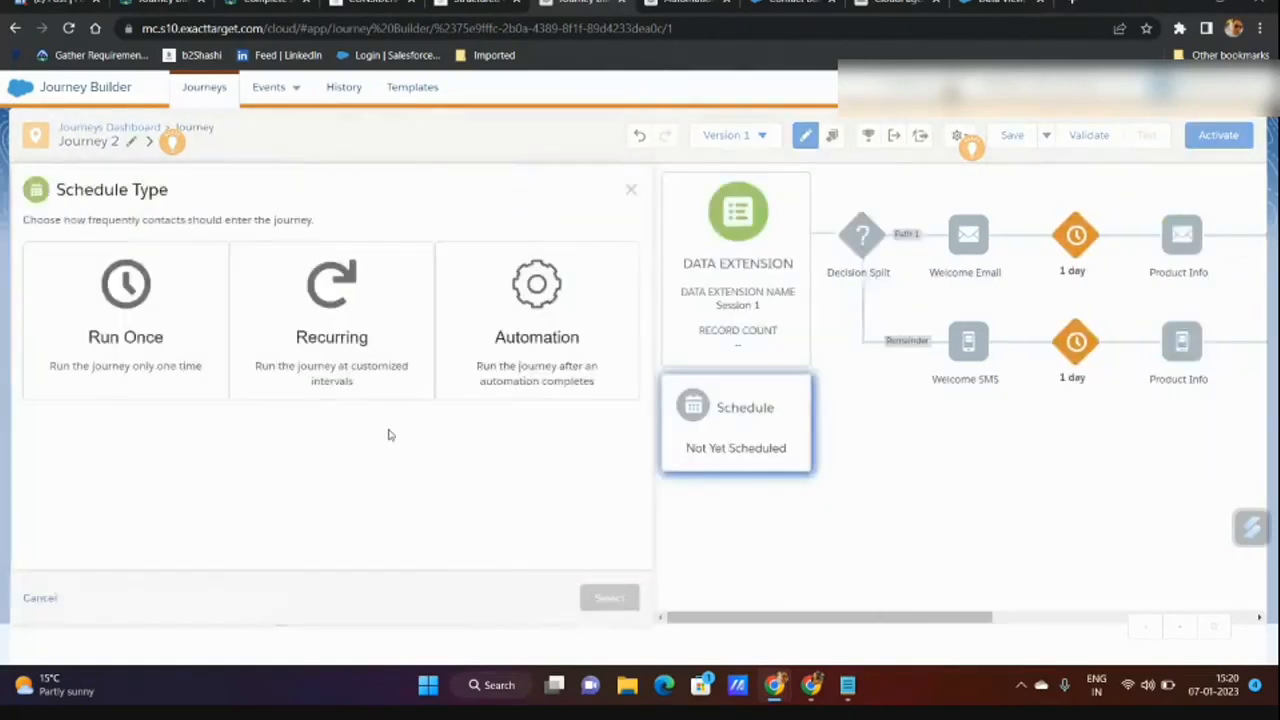
pyautogui.click(535, 332)
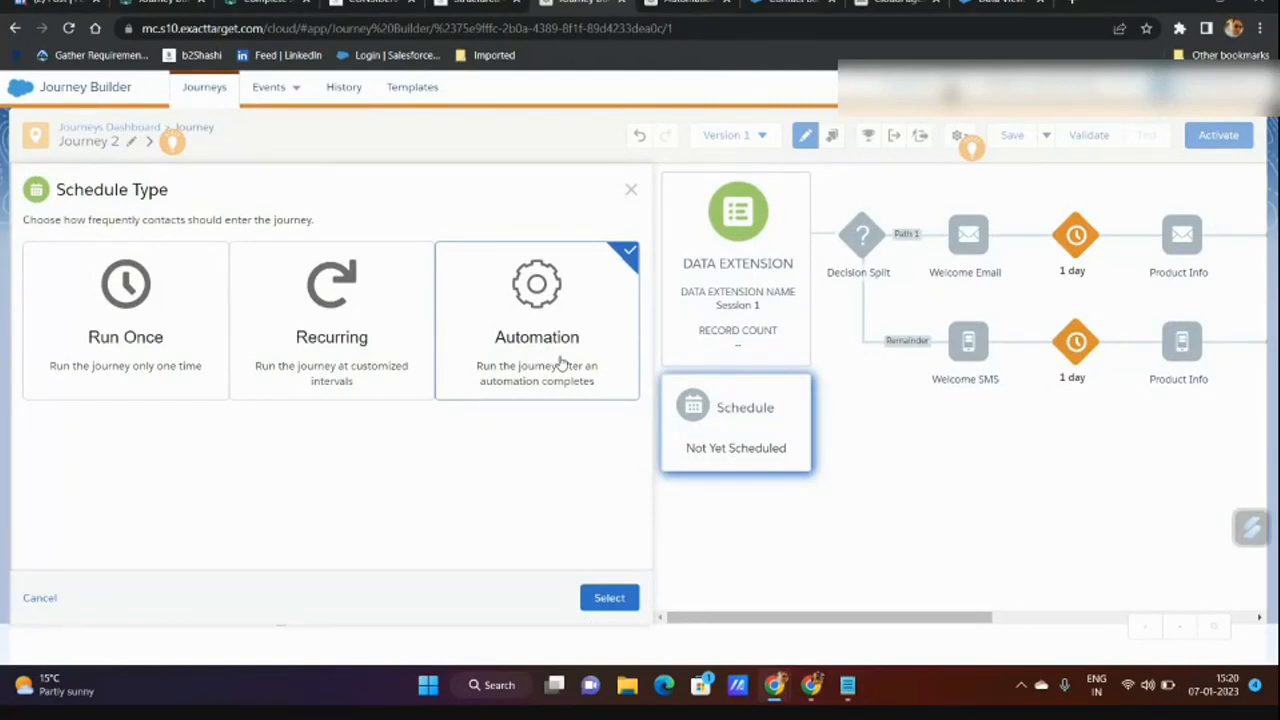
pyautogui.click(686, 3)
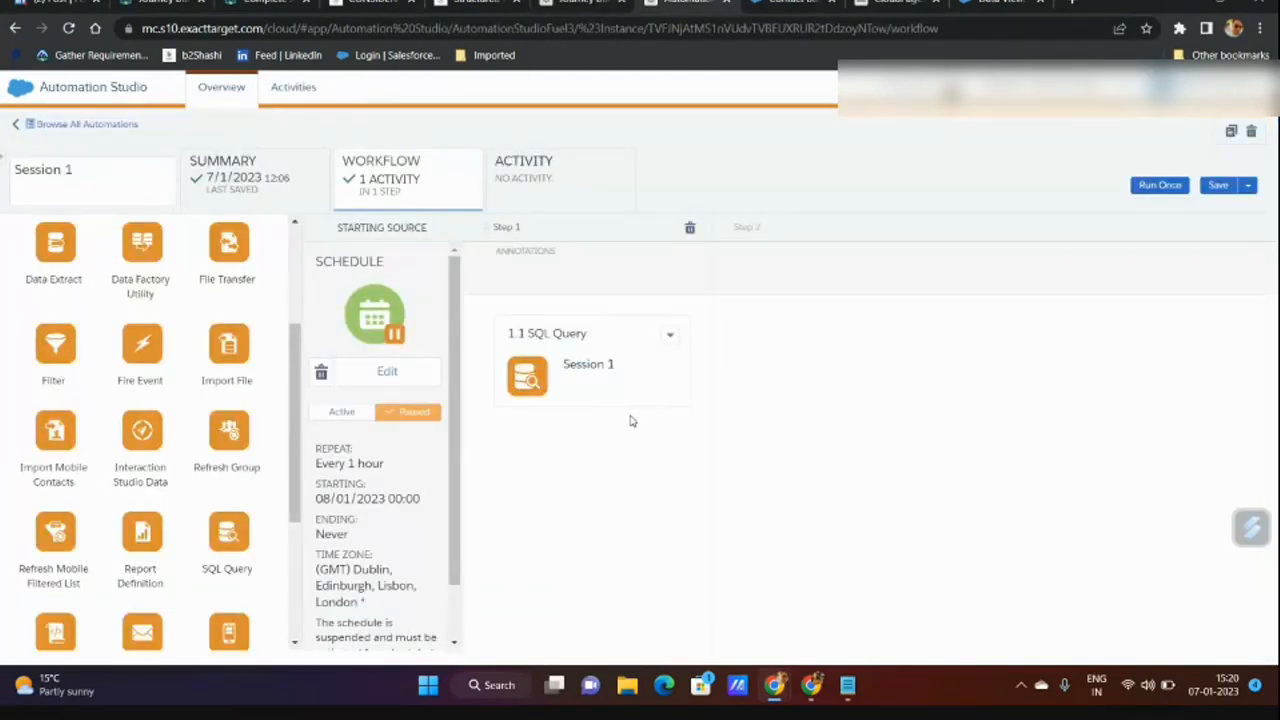
# Set the Session 1 SQL query activity's data action to Update and save it.
pyautogui.click(670, 335)
pyautogui.click(689, 379)
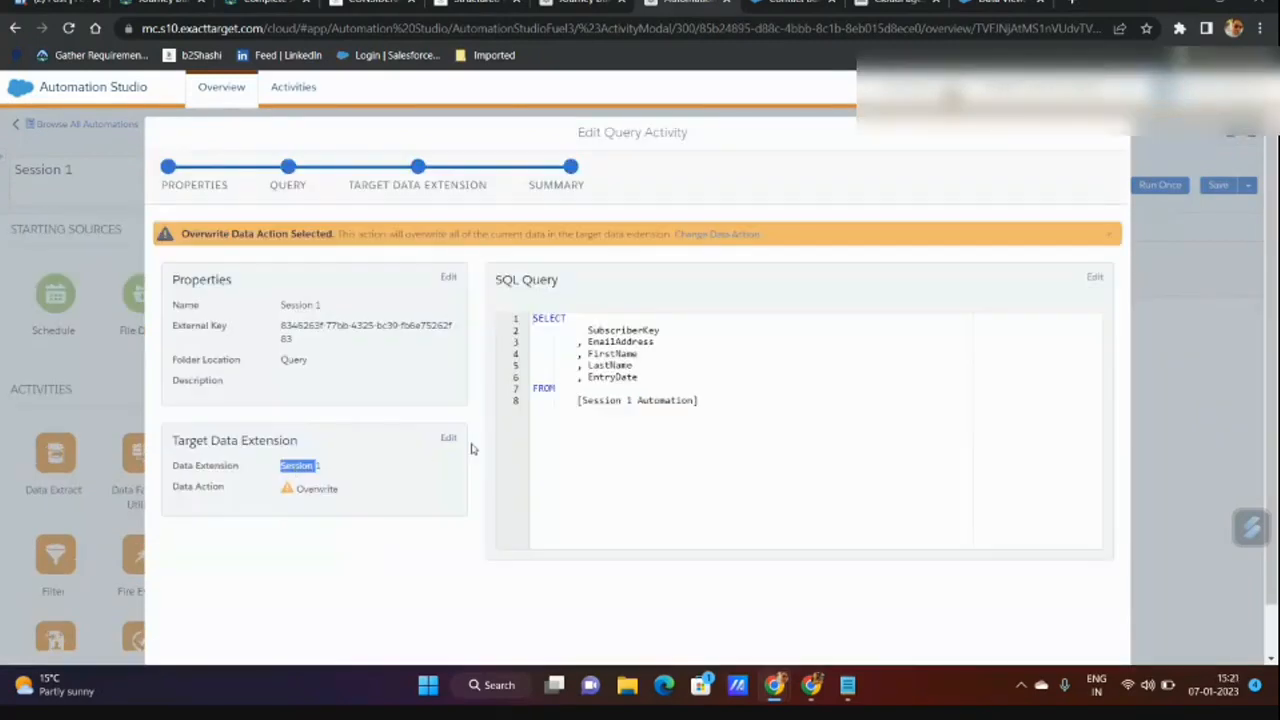
pyautogui.click(448, 440)
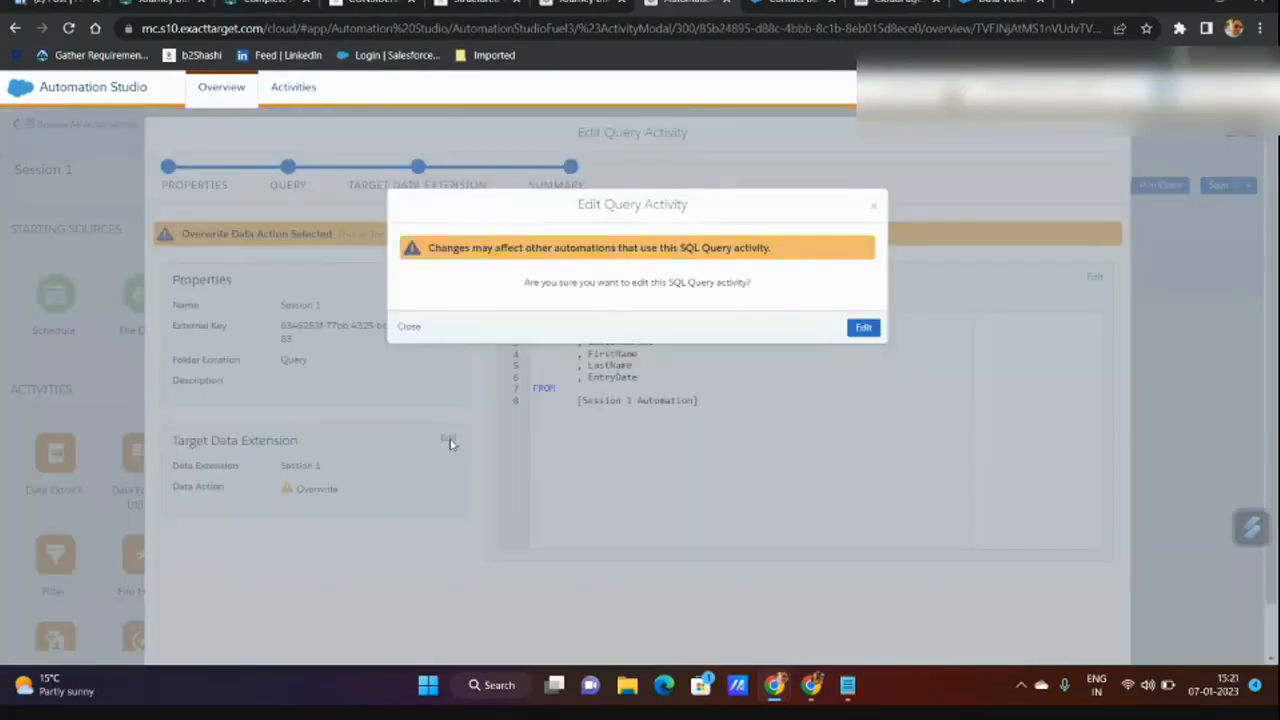
pyautogui.click(862, 328)
pyautogui.click(460, 537)
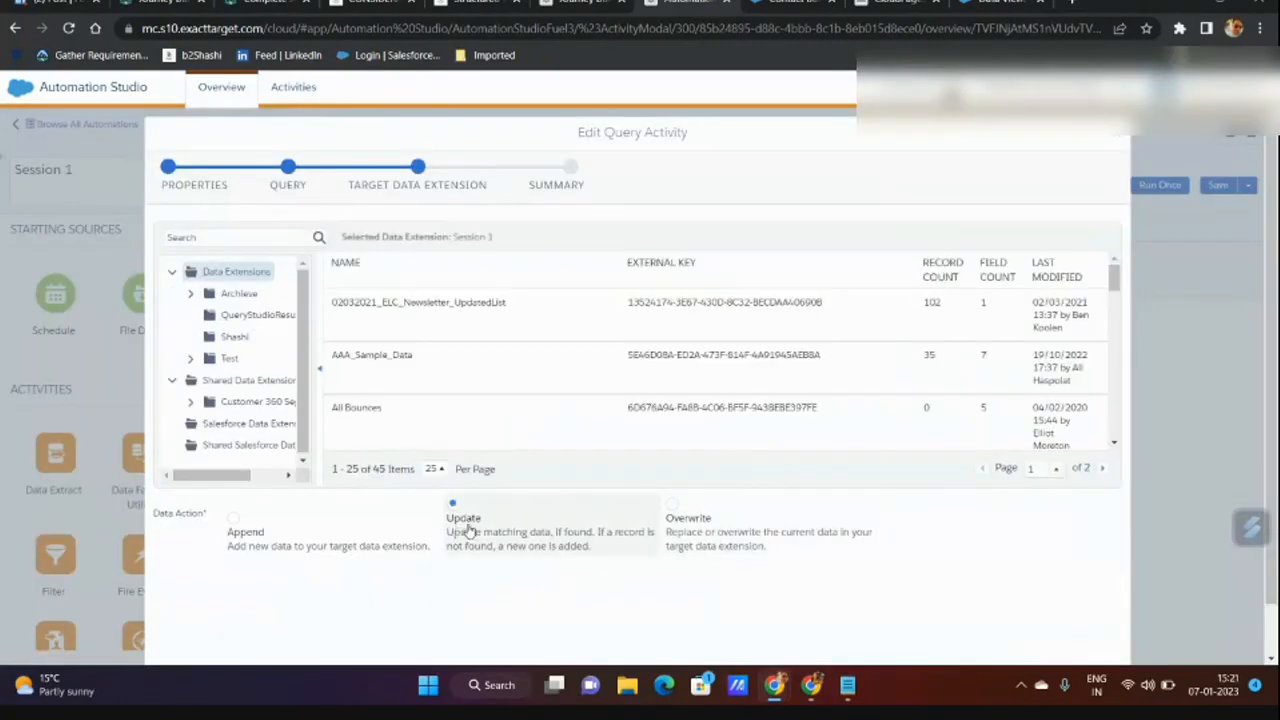
pyautogui.scroll(-1, 900, 545)
pyautogui.click(1105, 643)
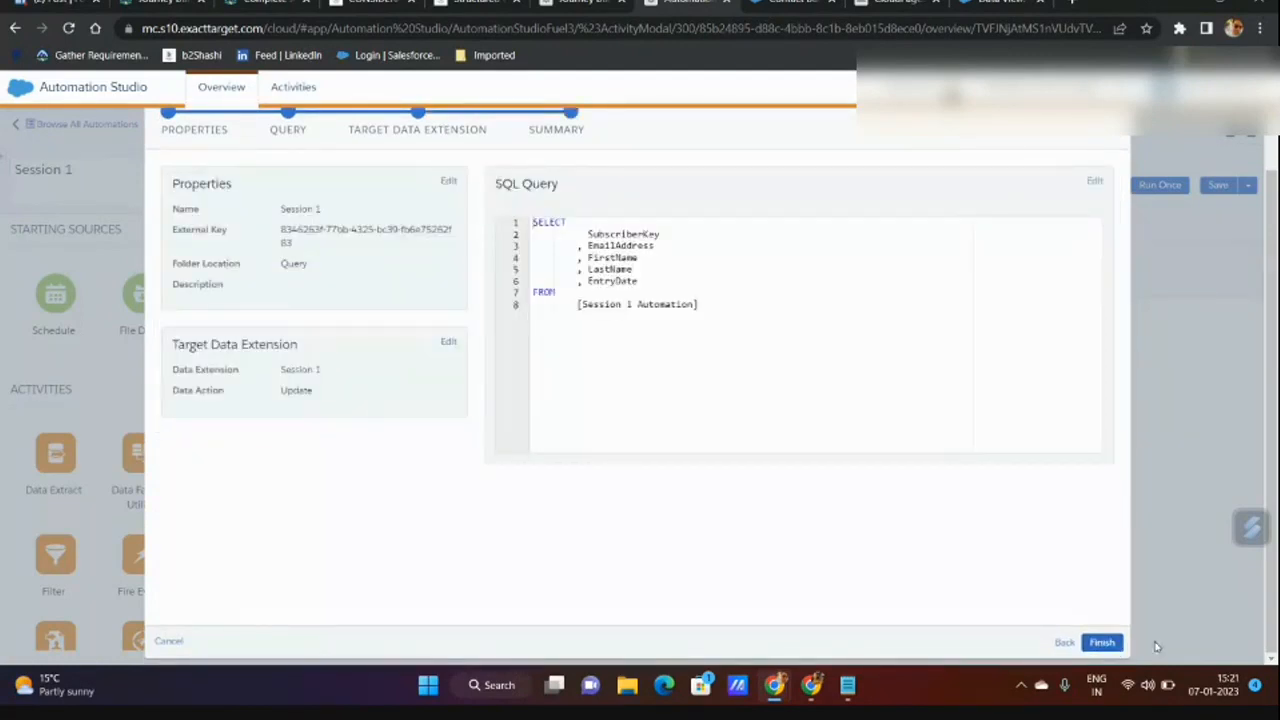
pyautogui.click(1101, 643)
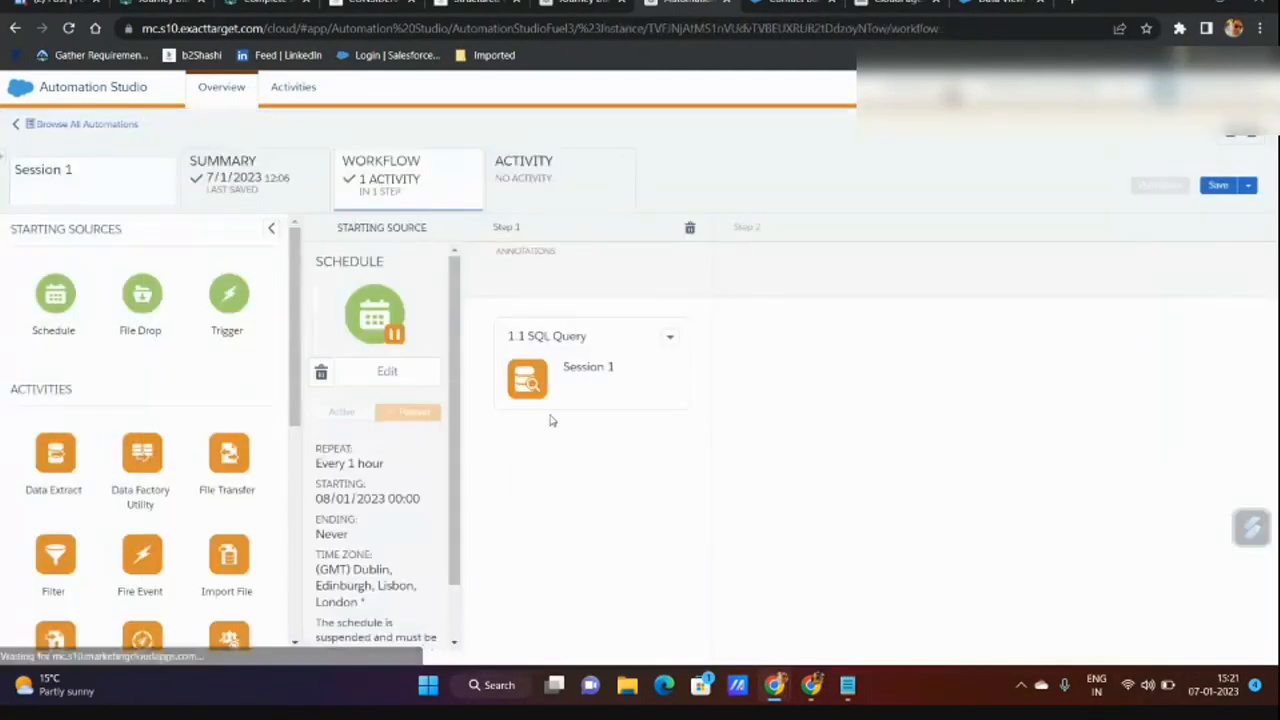
# Reopen the query activity to verify its target data extension, then return to Journey 2.
pyautogui.click(670, 340)
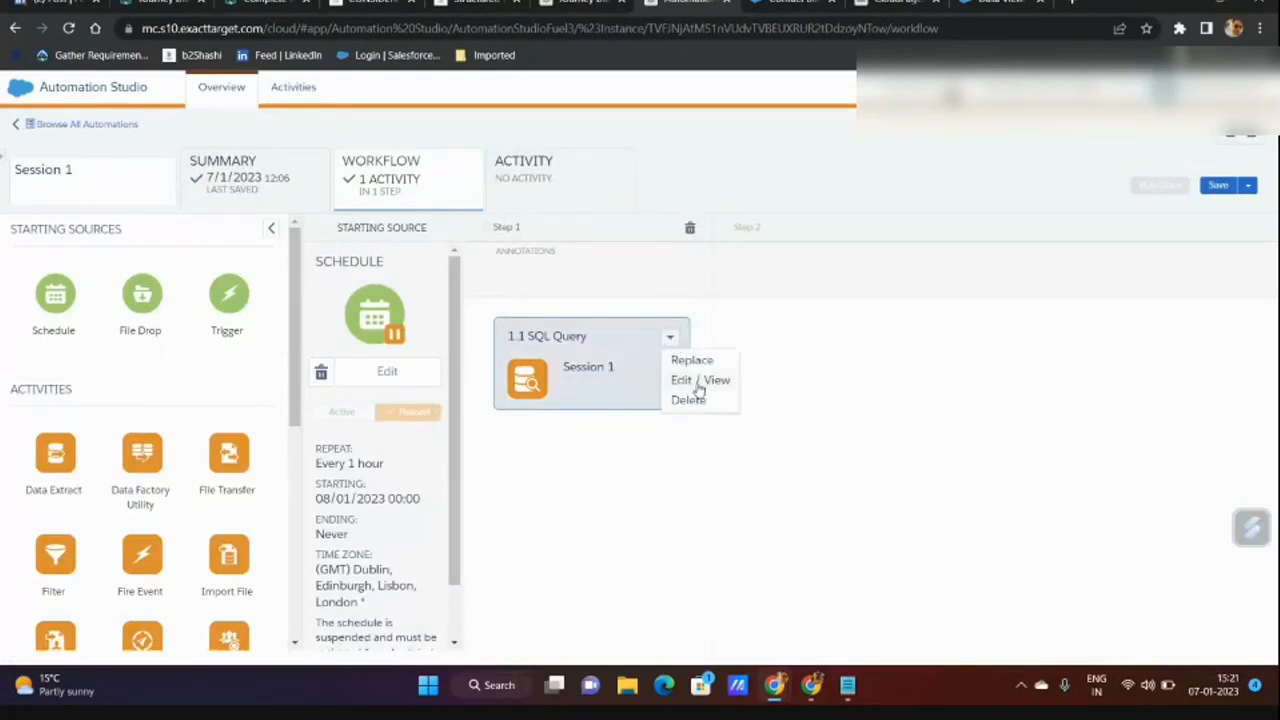
pyautogui.click(699, 382)
pyautogui.doubleClick(216, 400)
pyautogui.doubleClick(312, 425)
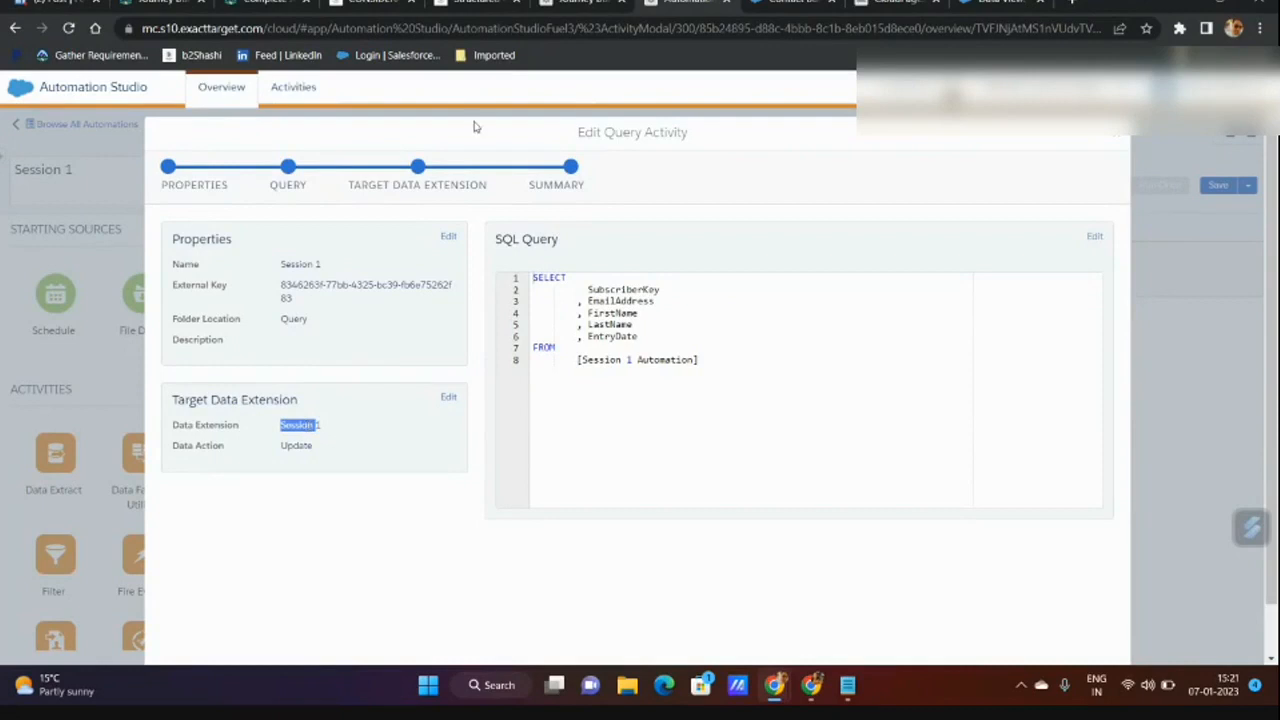
pyautogui.click(583, 3)
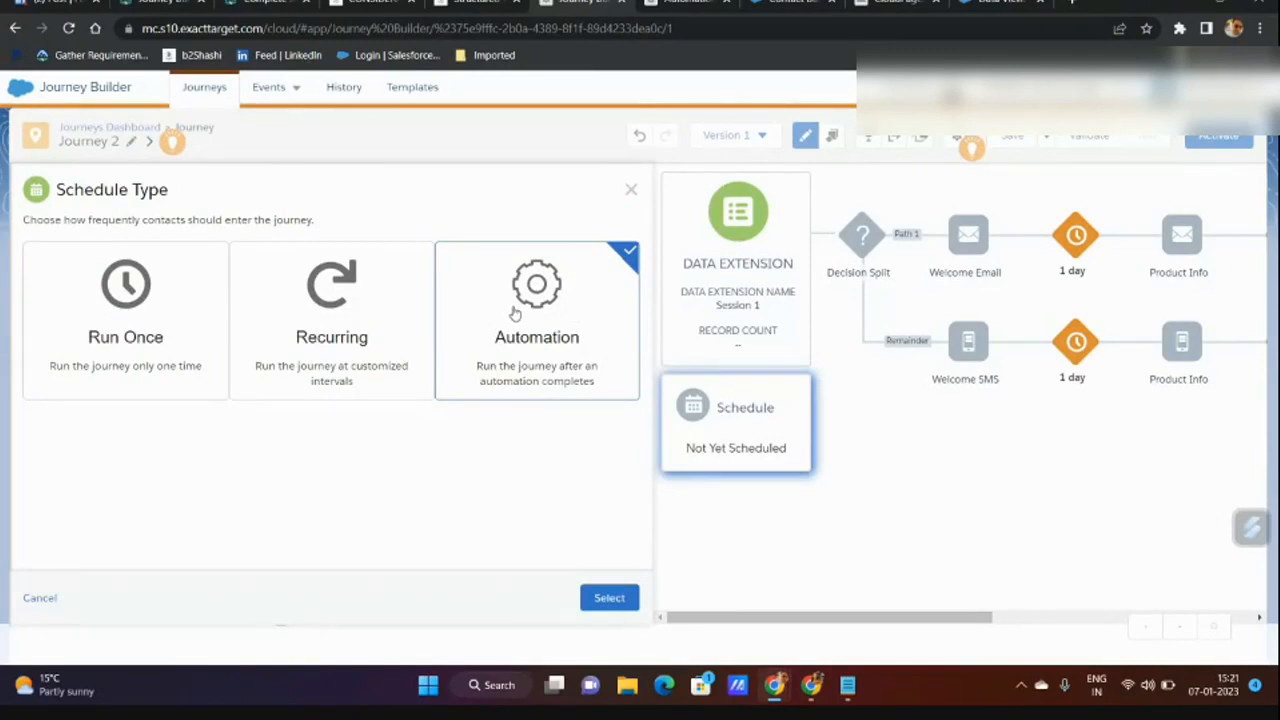
# Make Journey 2 run after the Session 1 automation and view the schedule summary.
pyautogui.click(603, 598)
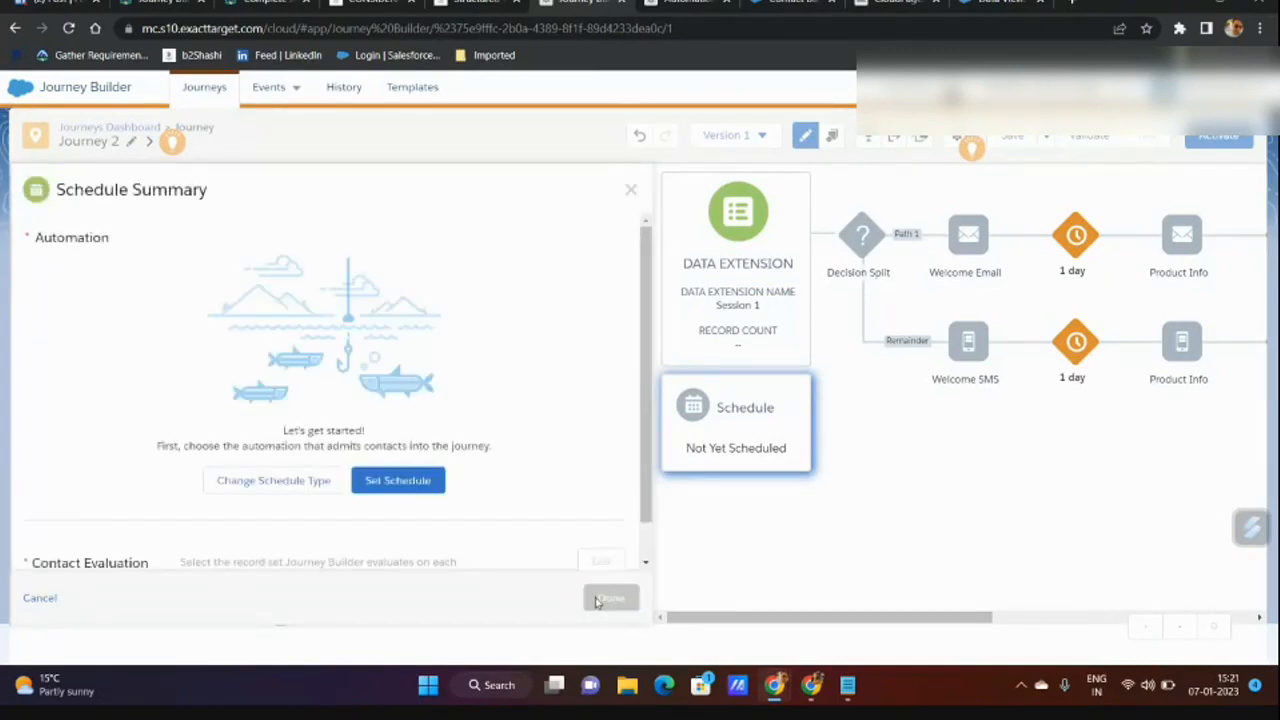
pyautogui.click(398, 480)
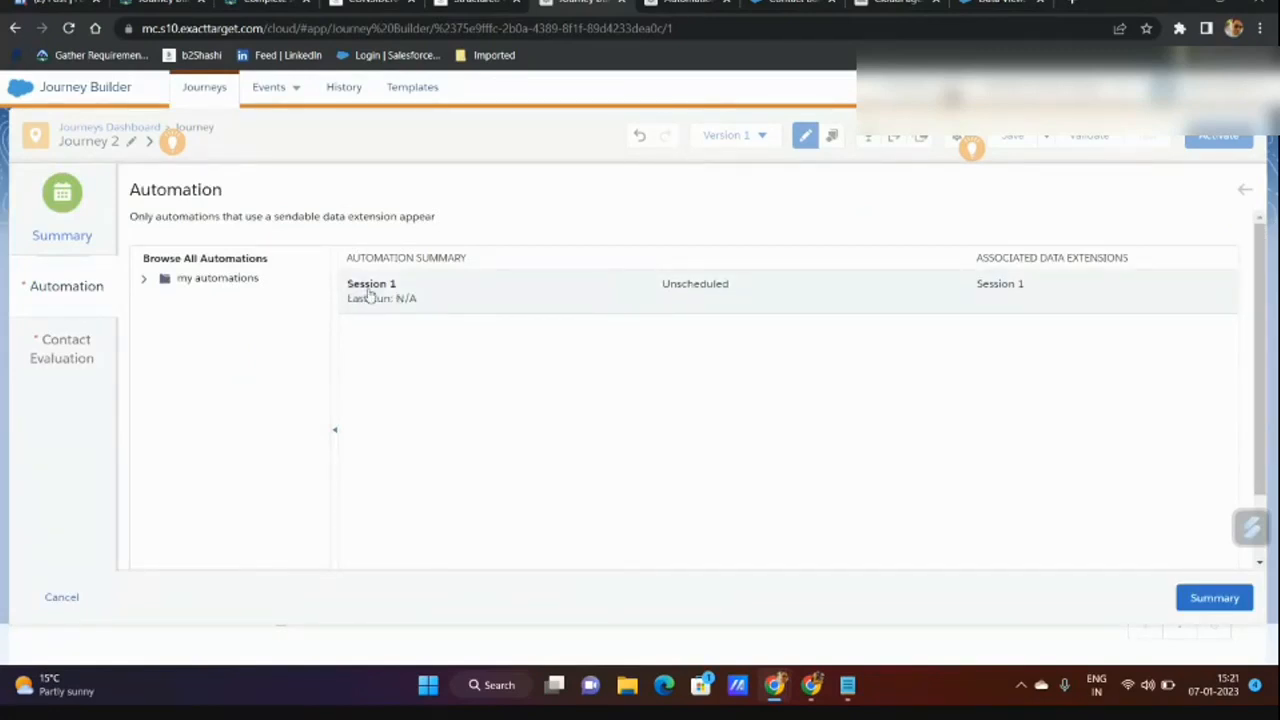
pyautogui.click(663, 5)
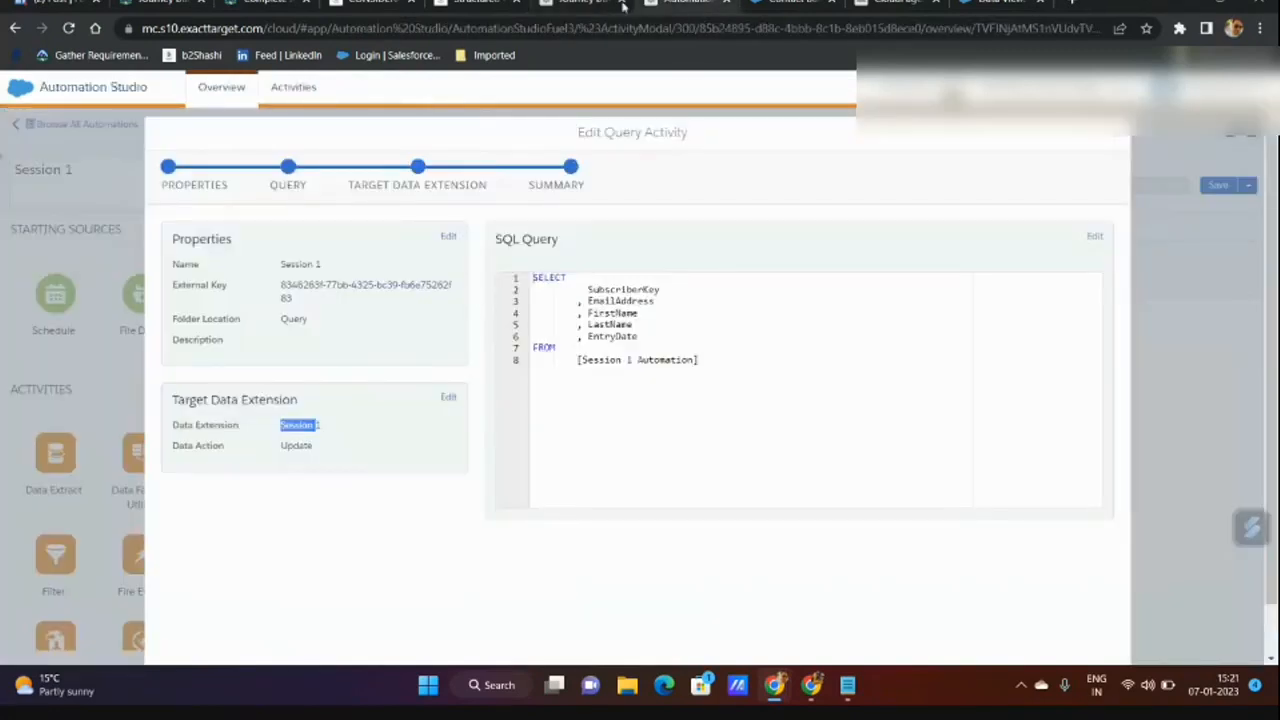
pyautogui.click(590, 4)
pyautogui.click(430, 288)
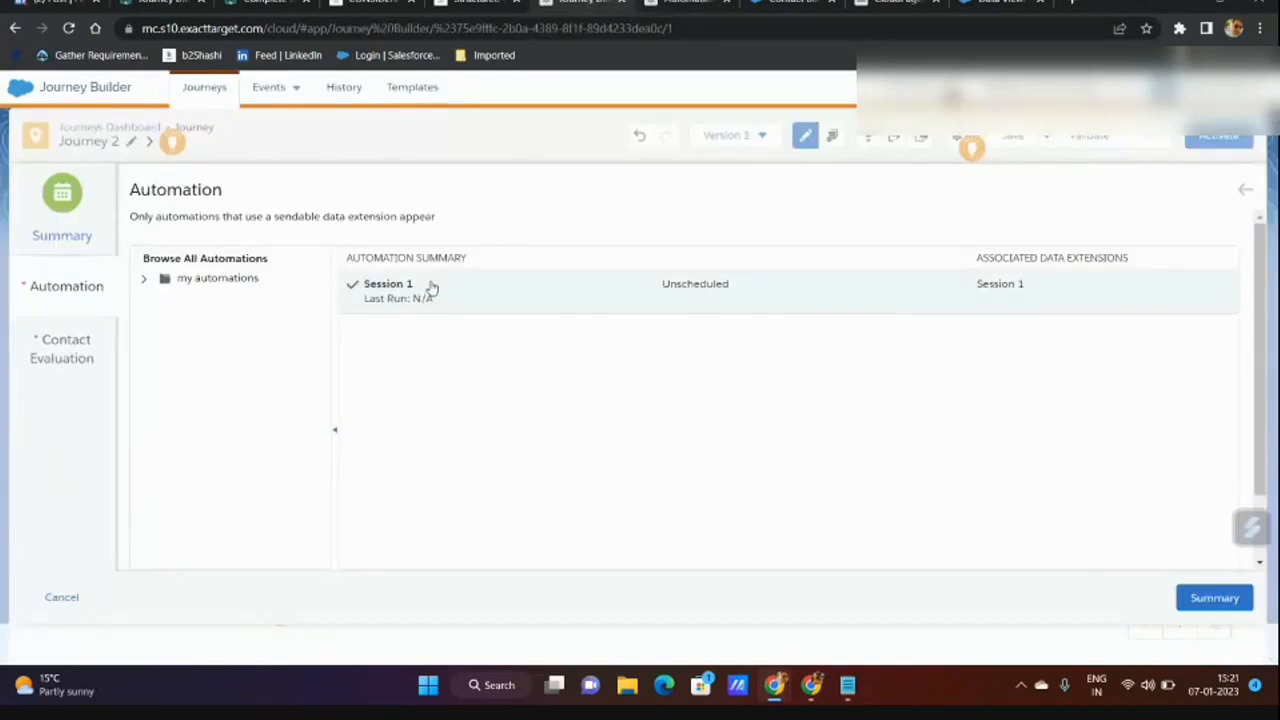
pyautogui.click(1220, 599)
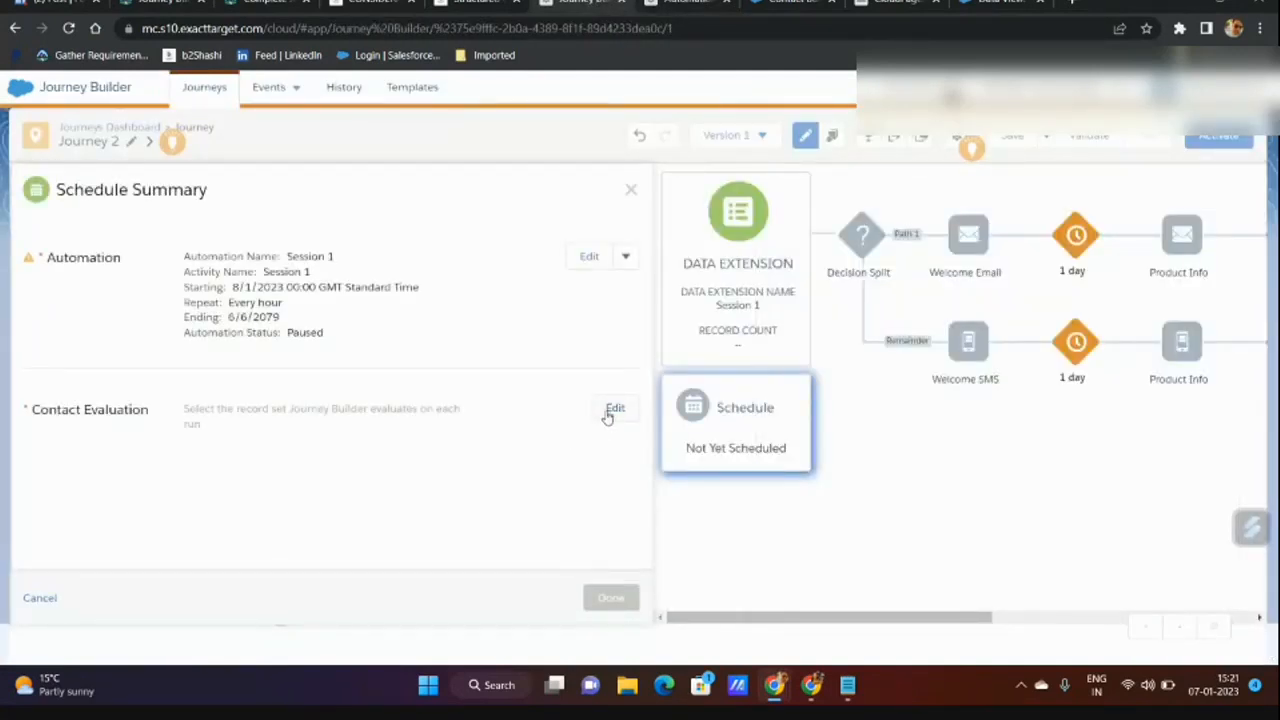
# Set Contact Evaluation to only new records added after journey activation, then go to Automation Studio.
pyautogui.click(614, 409)
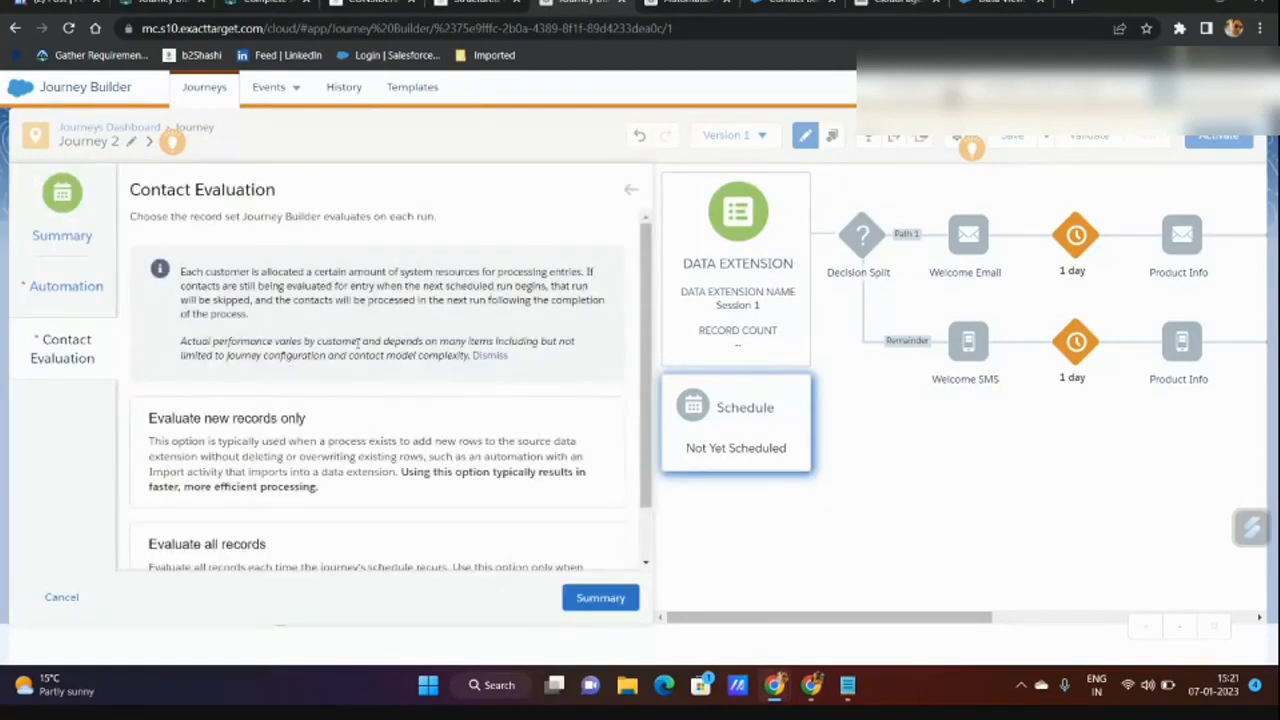
pyautogui.scroll(-1, 330, 370)
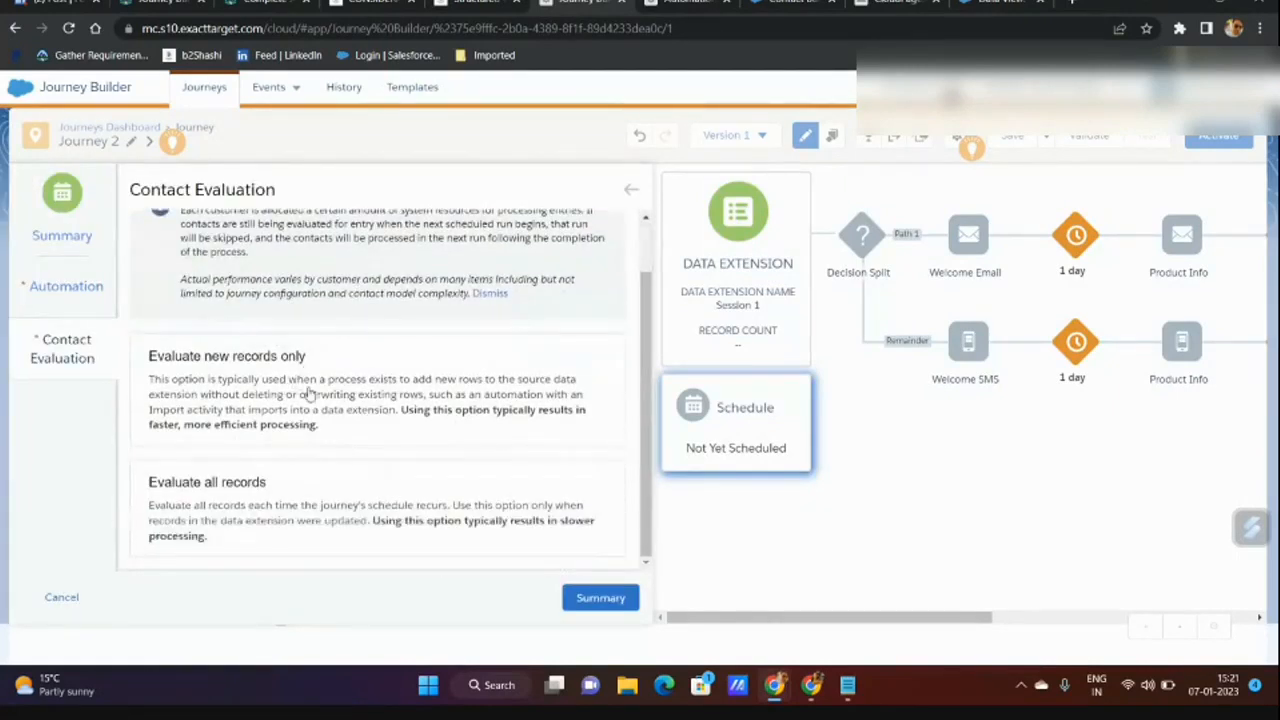
pyautogui.click(312, 396)
pyautogui.scroll(-2, 312, 396)
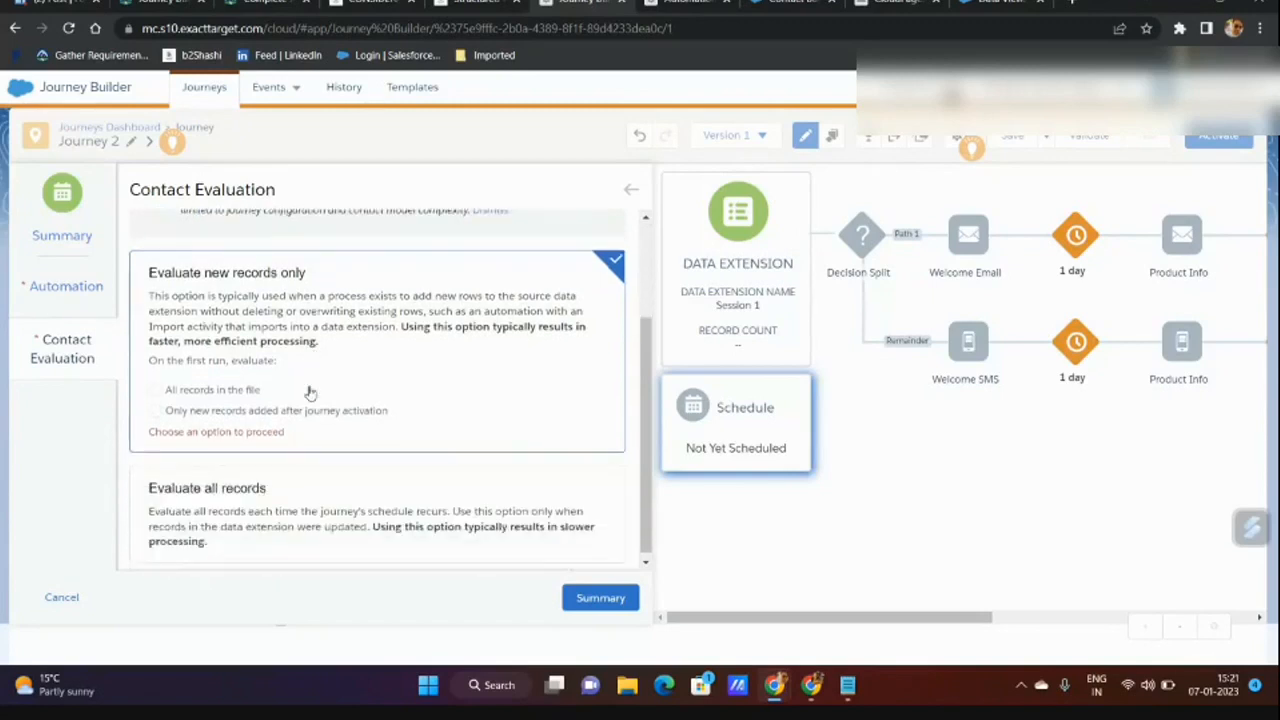
pyautogui.click(283, 510)
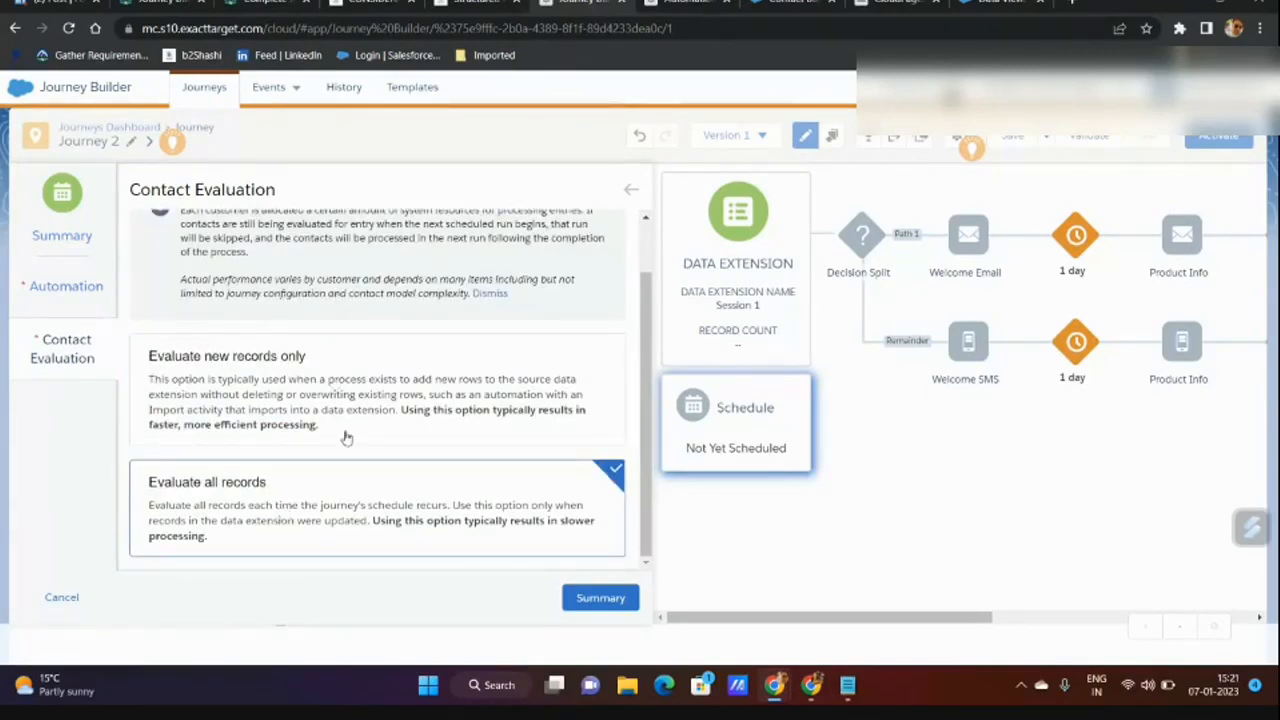
pyautogui.scroll(2, 343, 437)
pyautogui.scroll(-2, 363, 377)
pyautogui.click(236, 398)
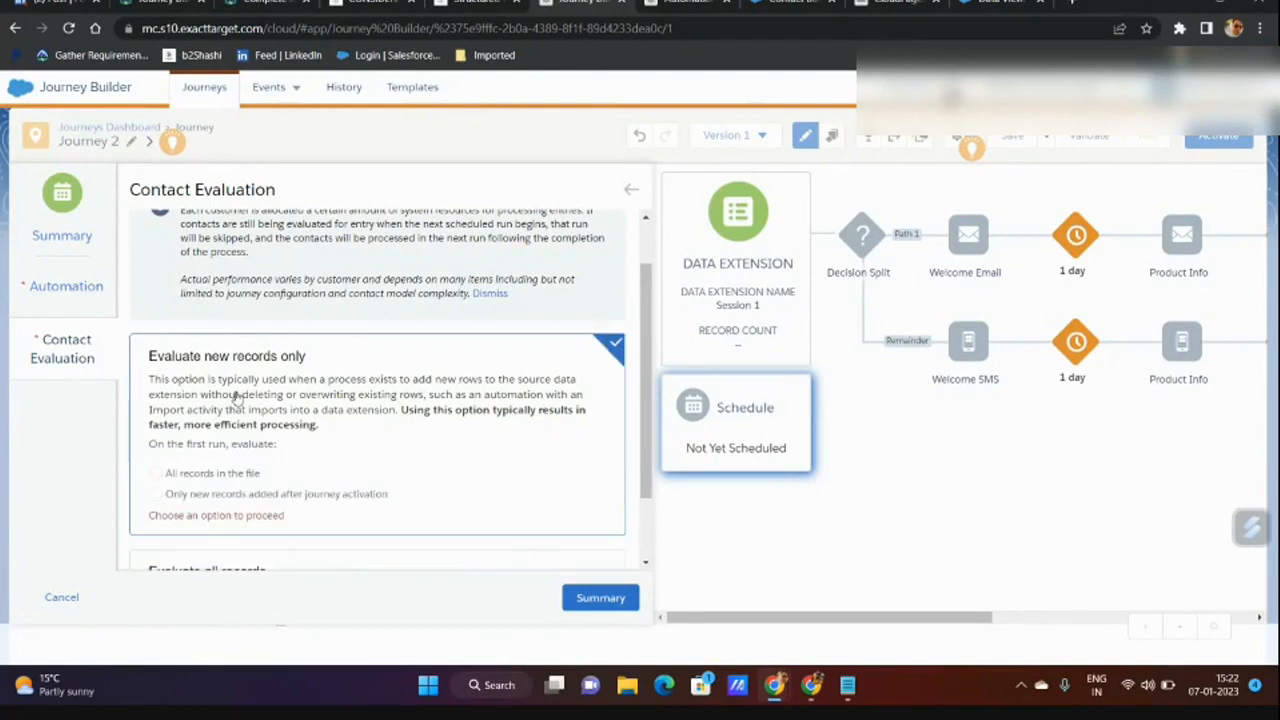
pyautogui.scroll(-1, 236, 398)
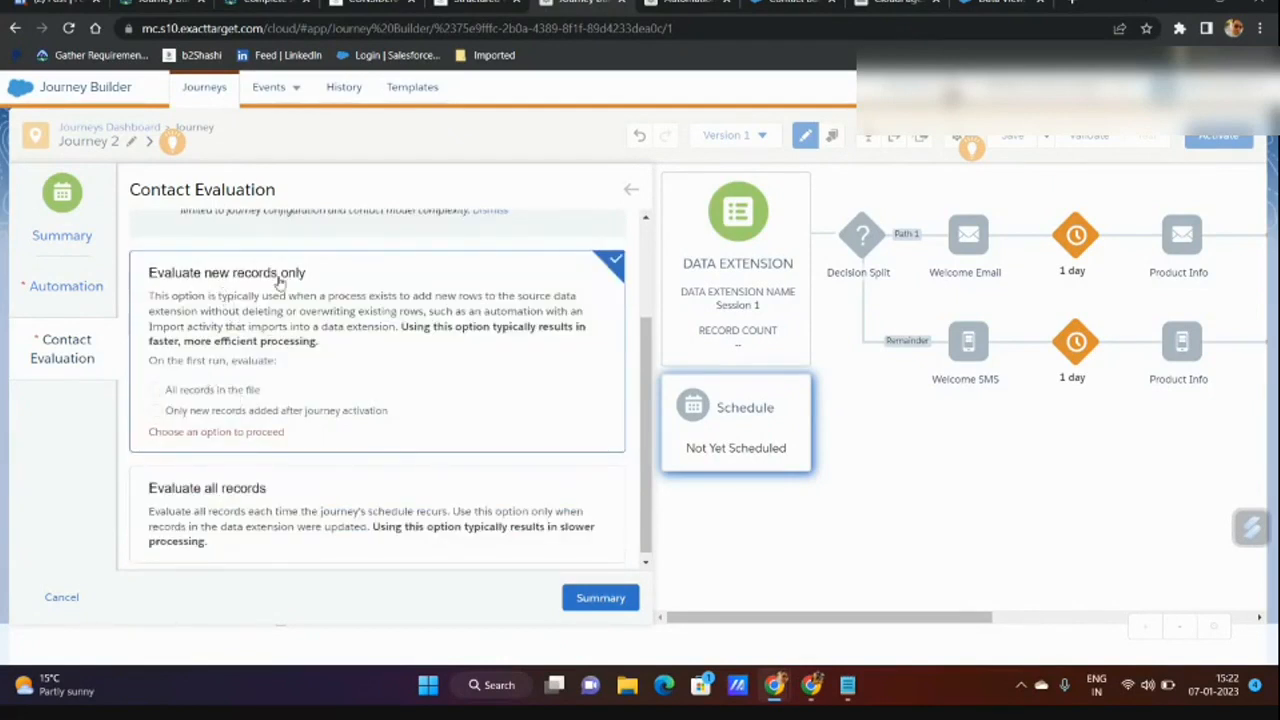
pyautogui.click(236, 411)
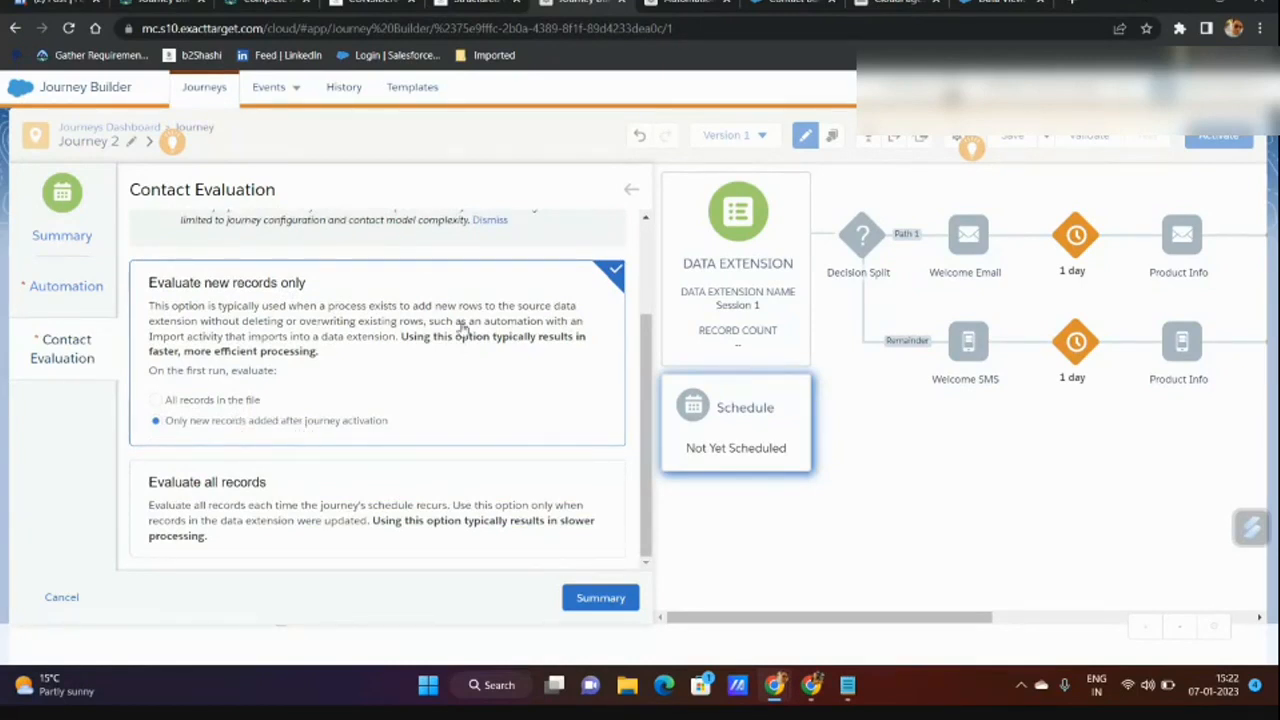
pyautogui.click(688, 3)
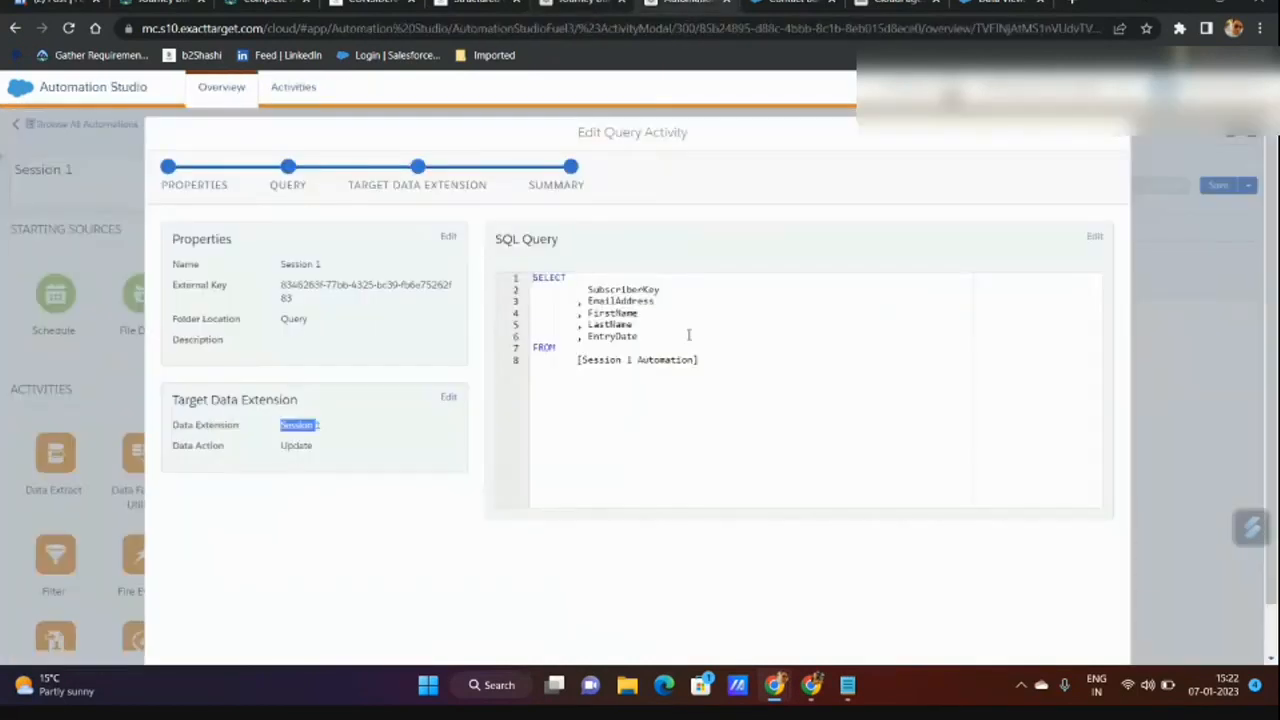
# Close the Edit Query Activity dialog via Cancel Activity and return to Journey Builder.
pyautogui.click(1122, 139)
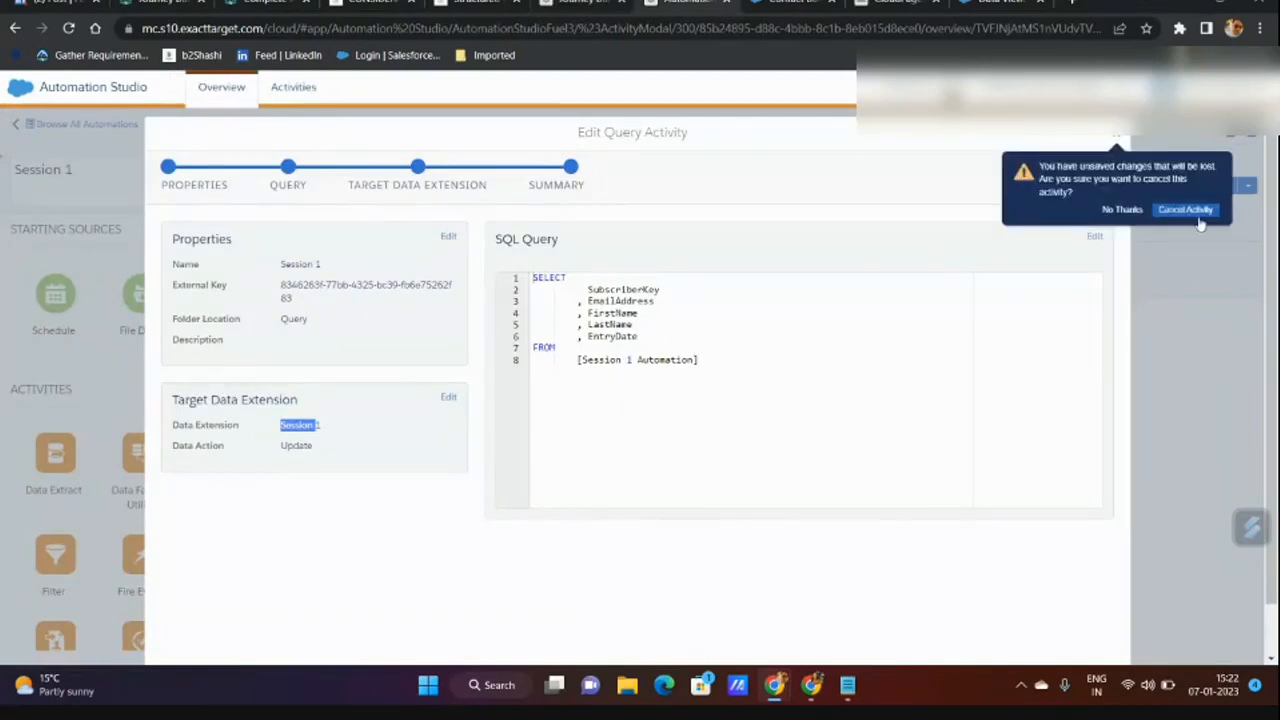
pyautogui.click(1186, 209)
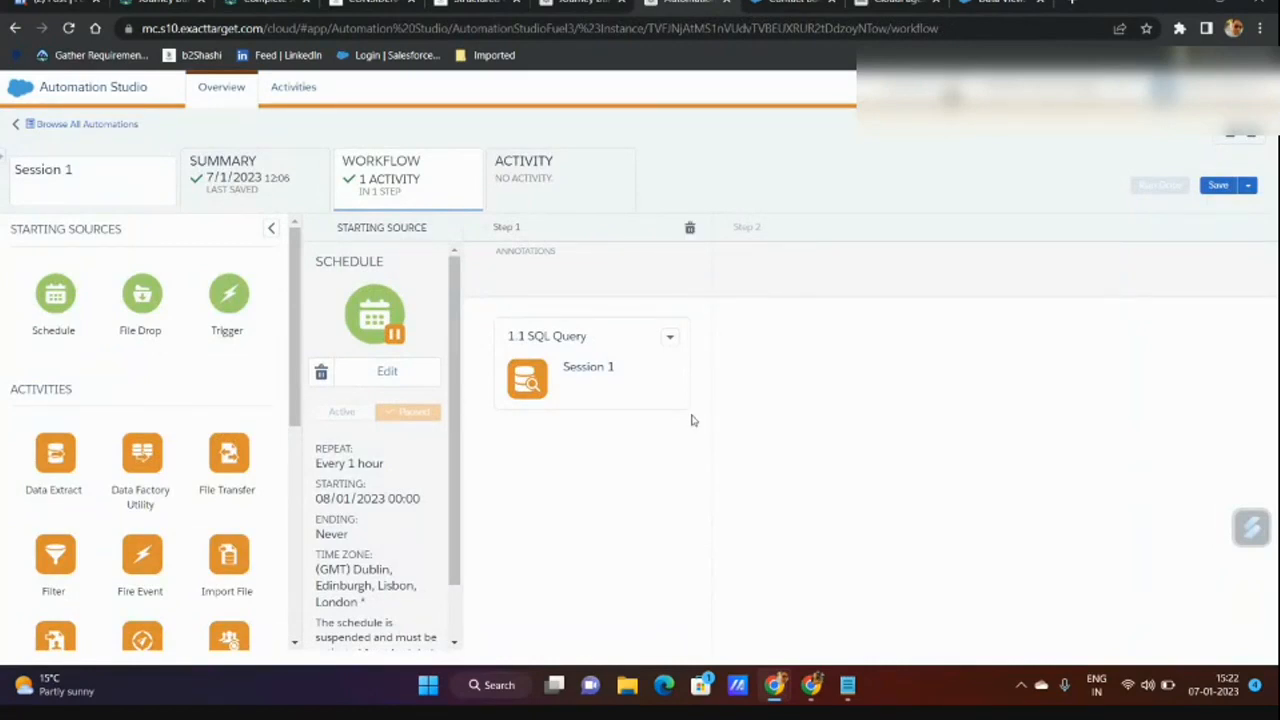
pyautogui.click(563, 5)
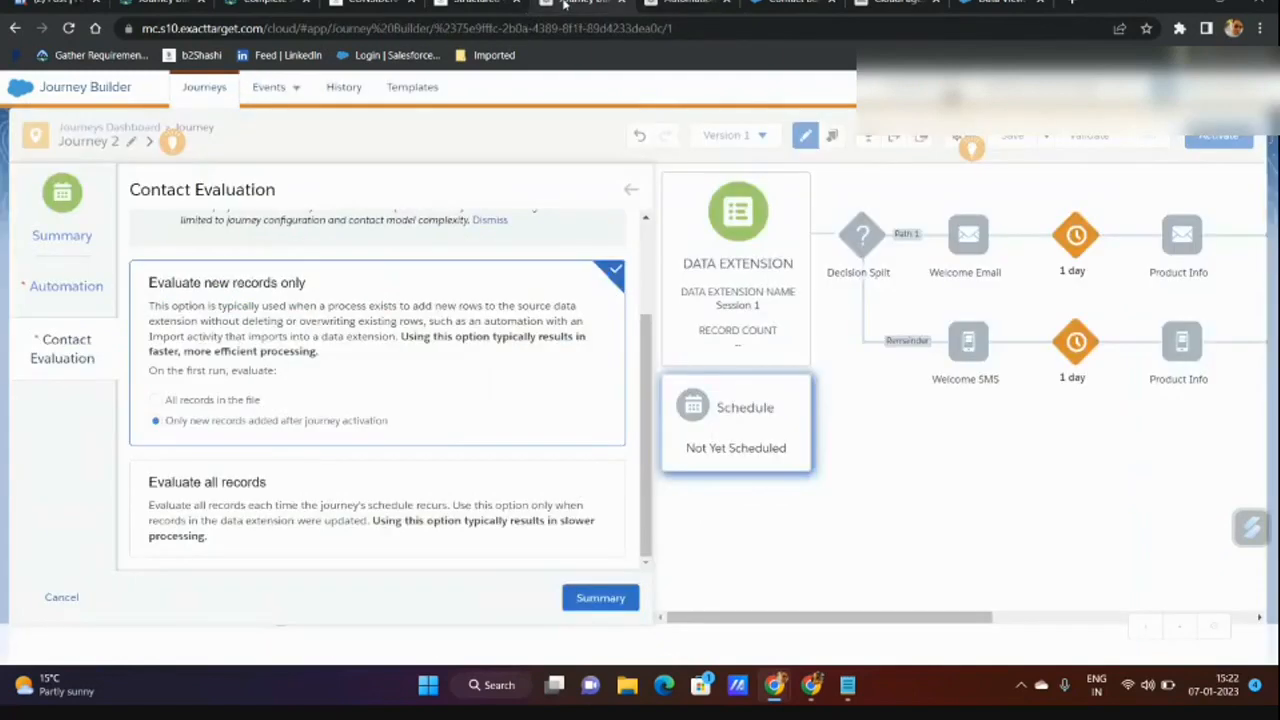
# Keep 'Only new records added after journey activation' selected and open the Schedule Summary.
pyautogui.click(200, 398)
pyautogui.click(183, 425)
pyautogui.click(687, 3)
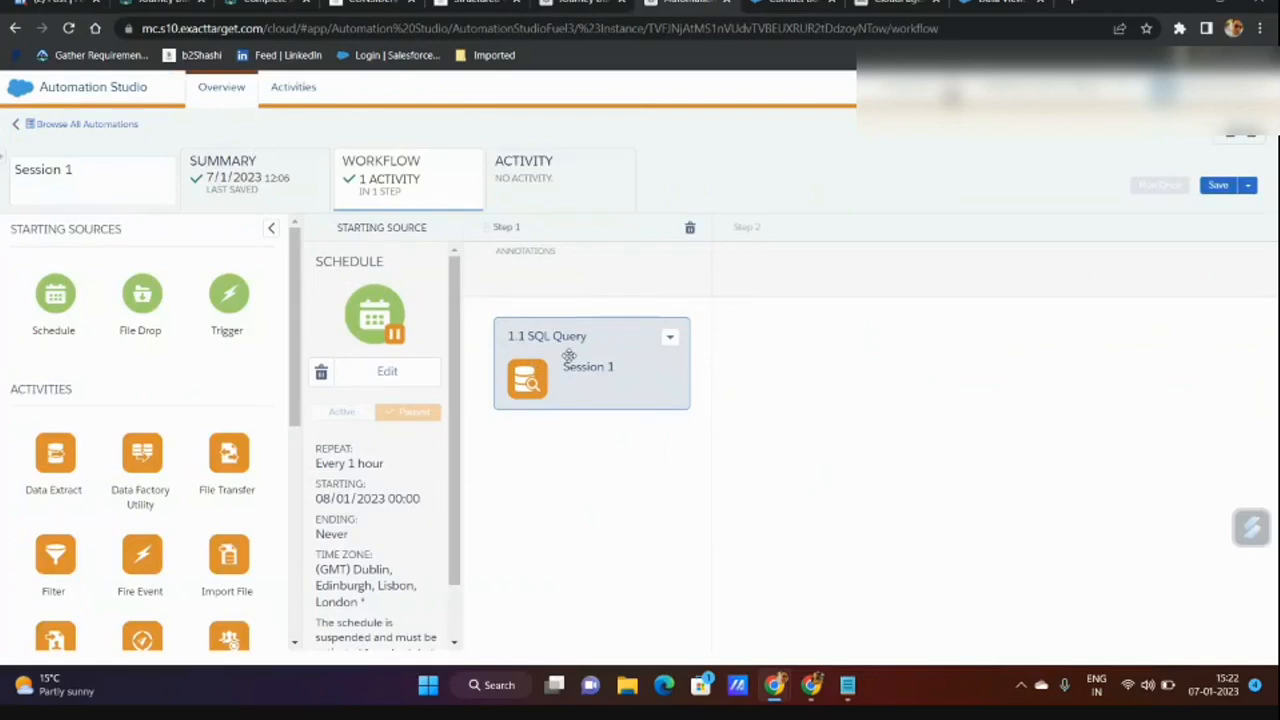
pyautogui.click(548, 6)
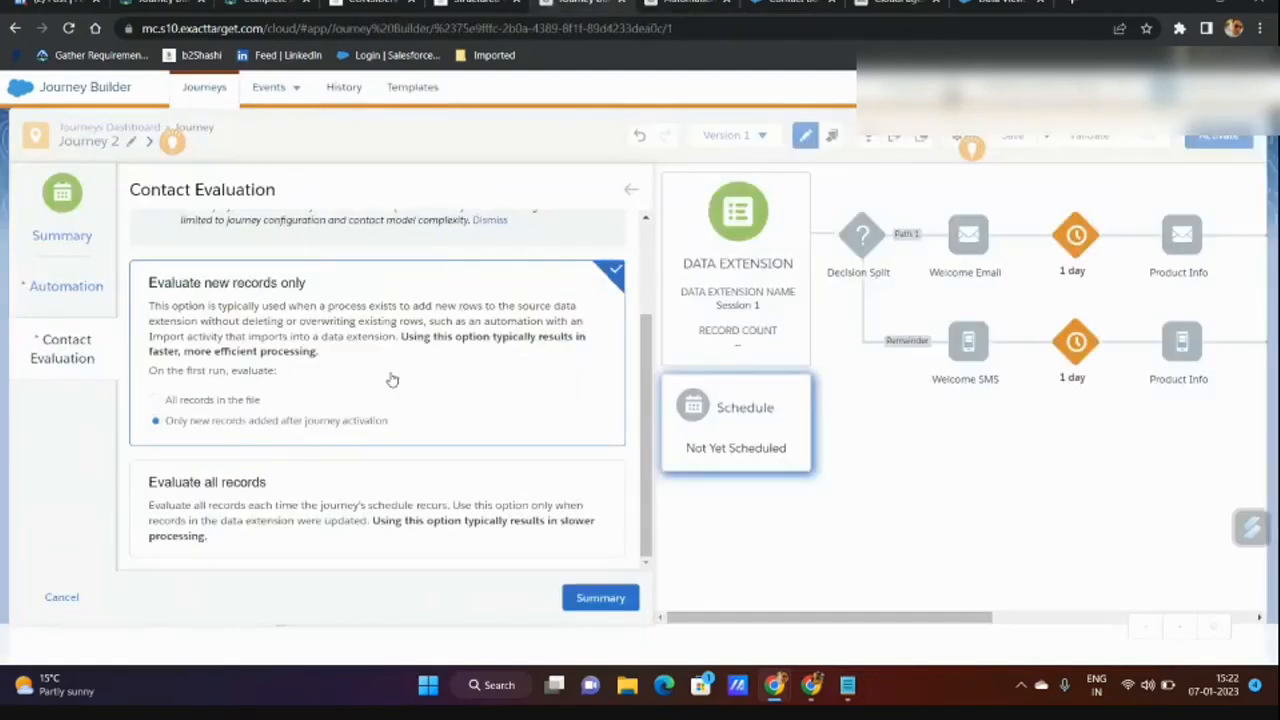
pyautogui.click(592, 599)
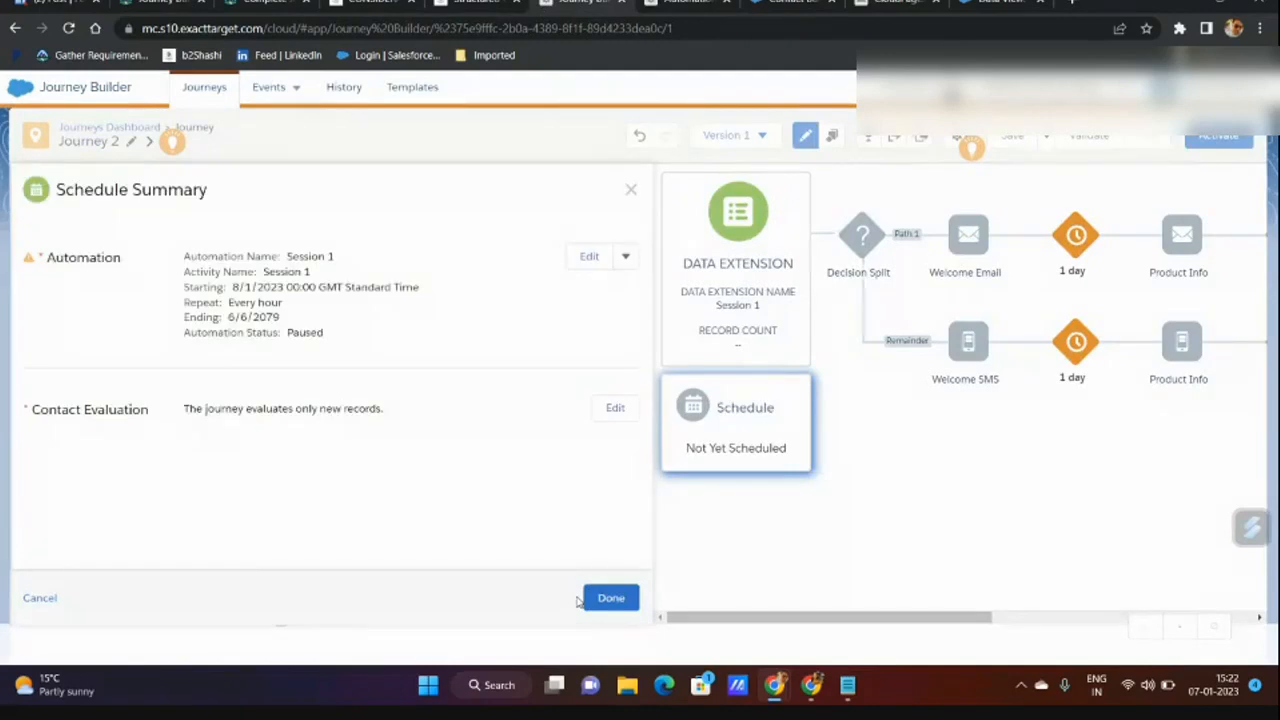
# Apply the schedule to Journey 2, then view the Session 1 automation's workflow in Automation Studio.
pyautogui.click(613, 599)
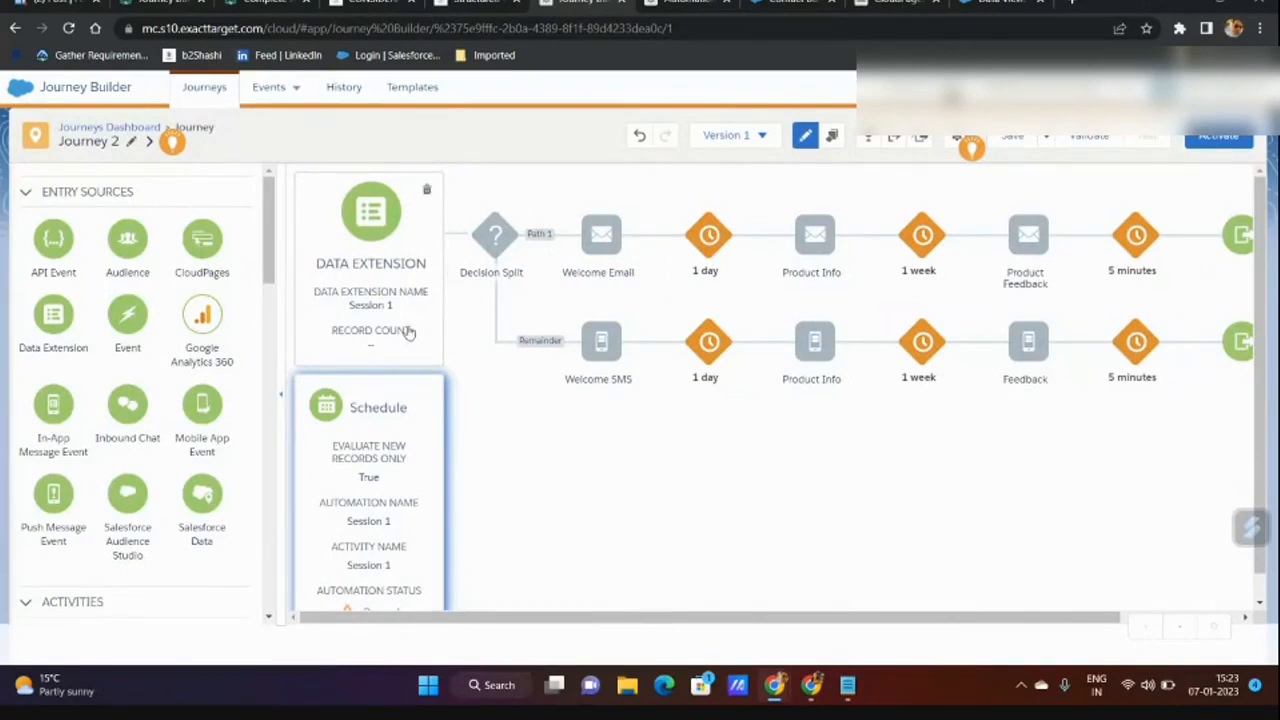
pyautogui.click(665, 3)
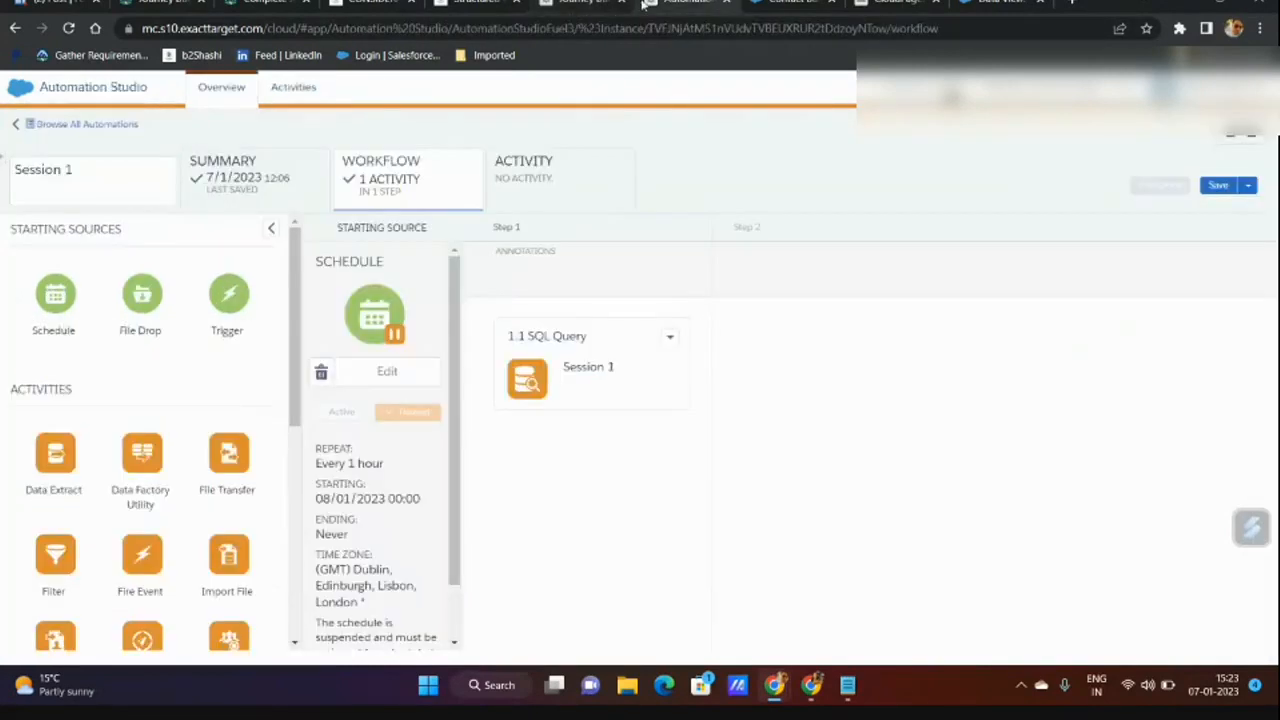
pyautogui.click(560, 183)
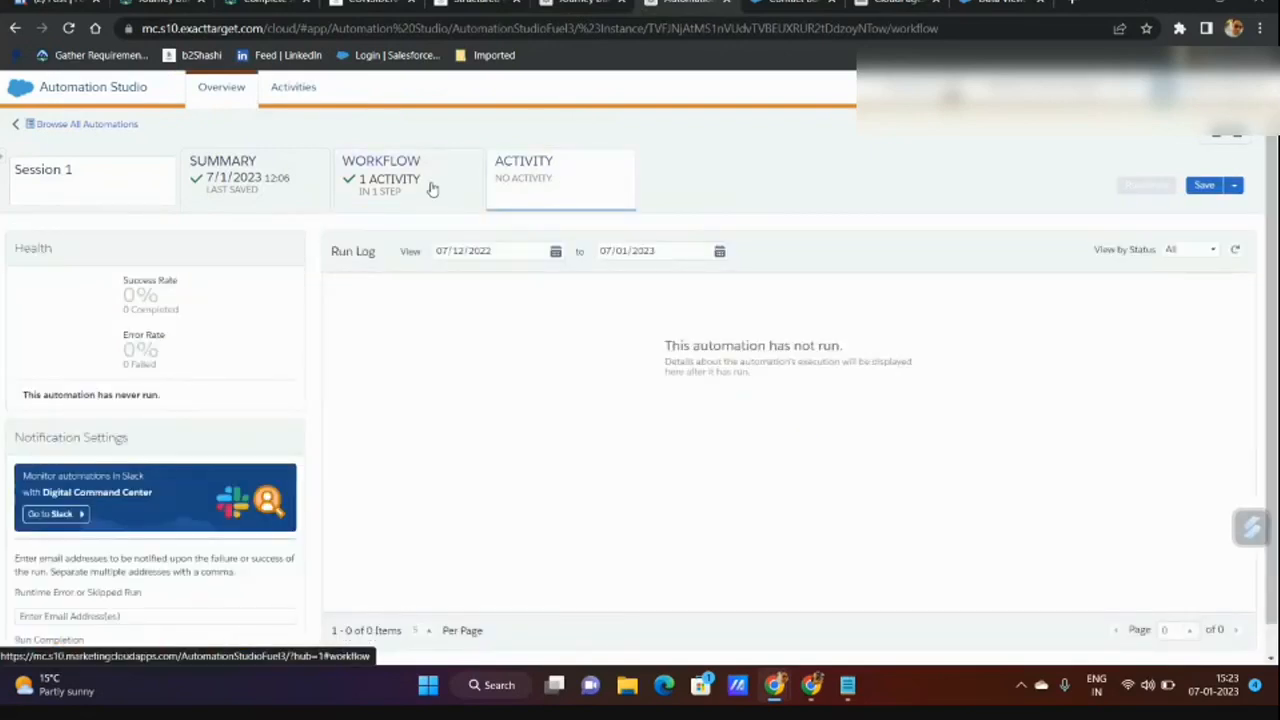
pyautogui.click(432, 191)
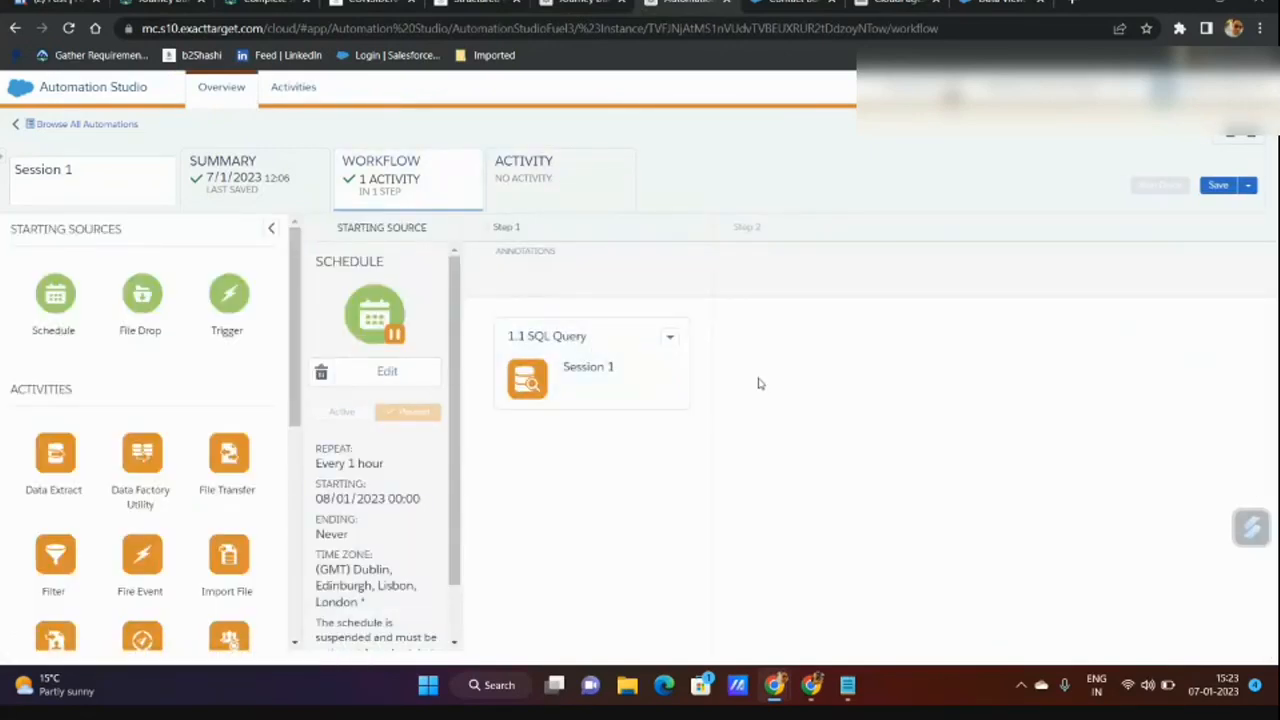